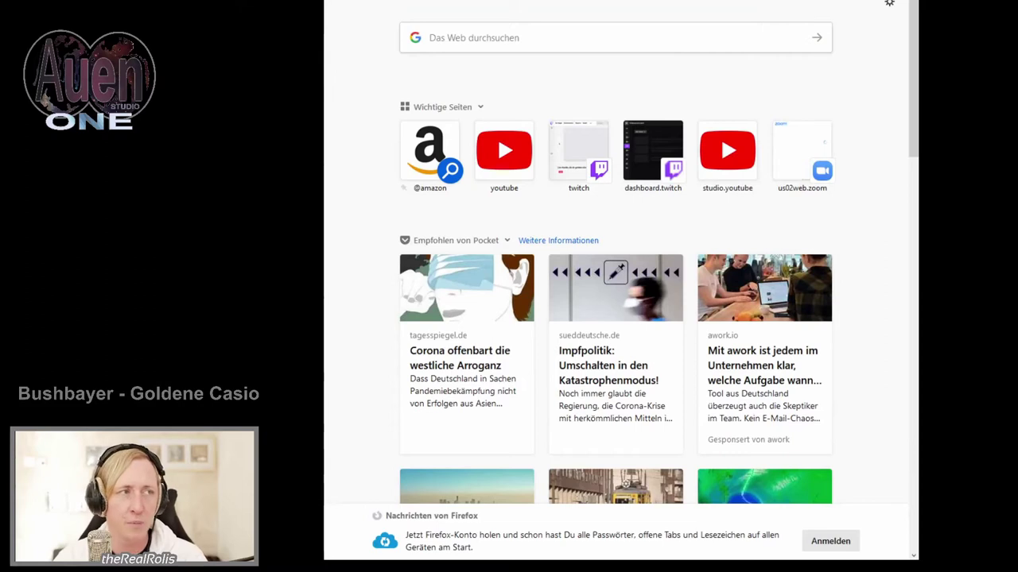
Run a Google search for 'davinci resolve' from the new tab's address bar
click(556, 38)
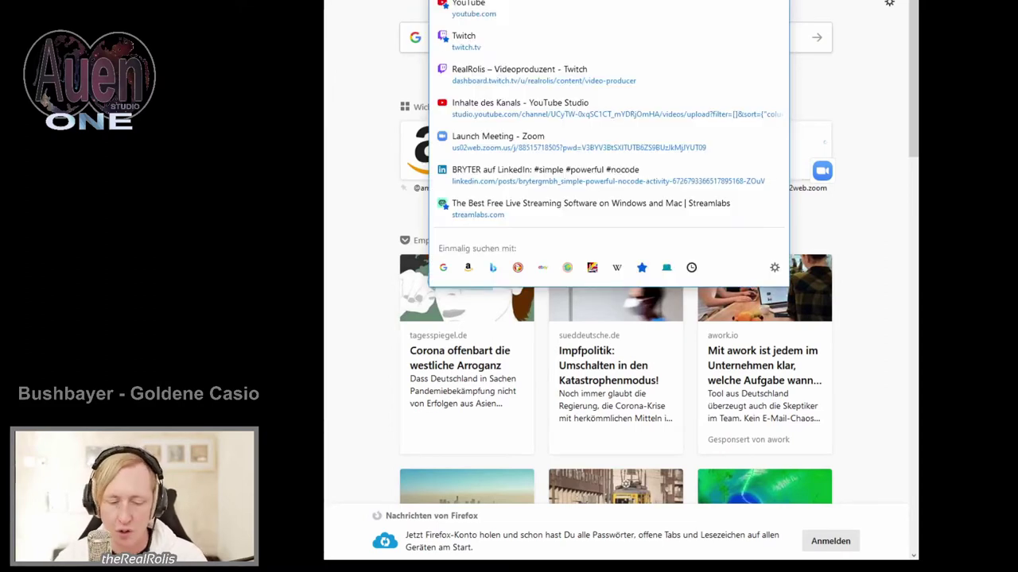
text(davinci)
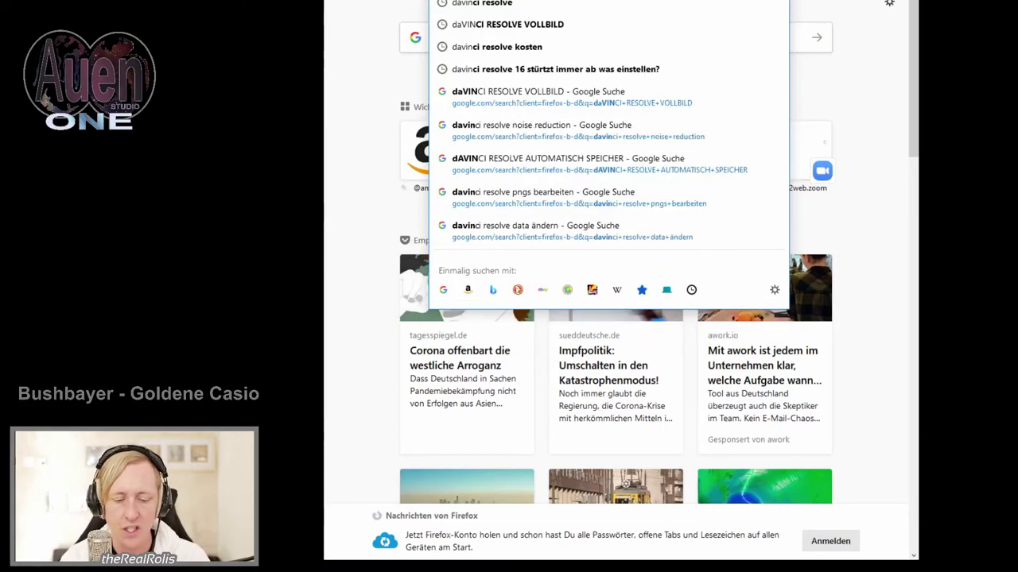
text( resolve)
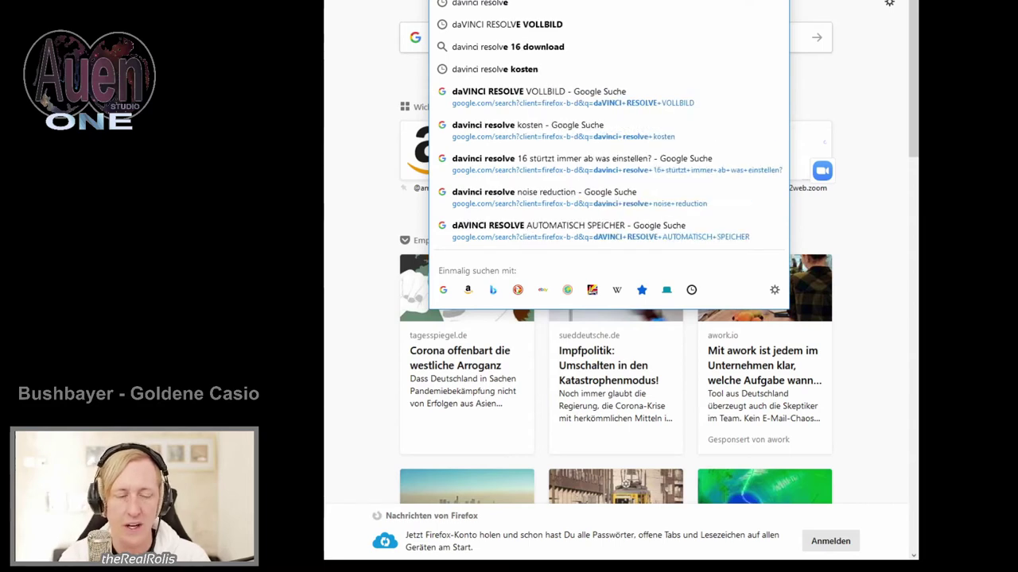
key(Return)
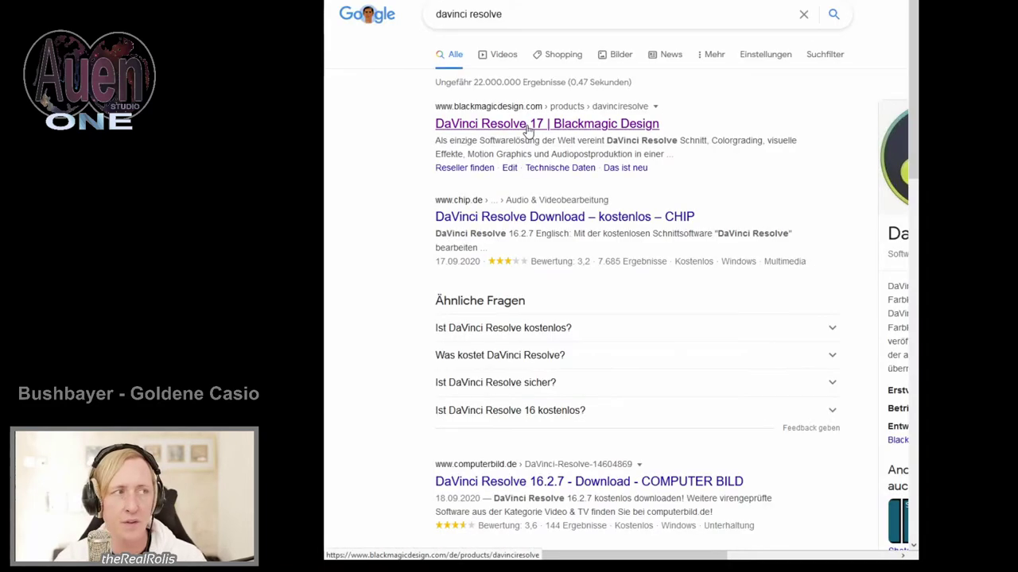
Open the blackmagicdesign.com DaVinci Resolve 17 page and read down past 'Jetzt herunterladen' to the feature screenshot
click(526, 124)
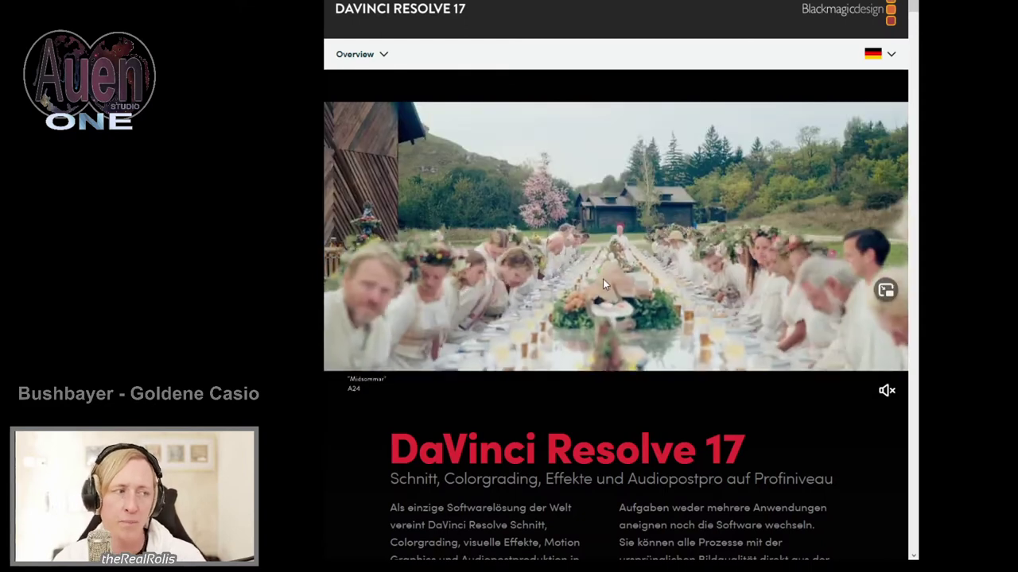
scroll(602, 279, down, 3)
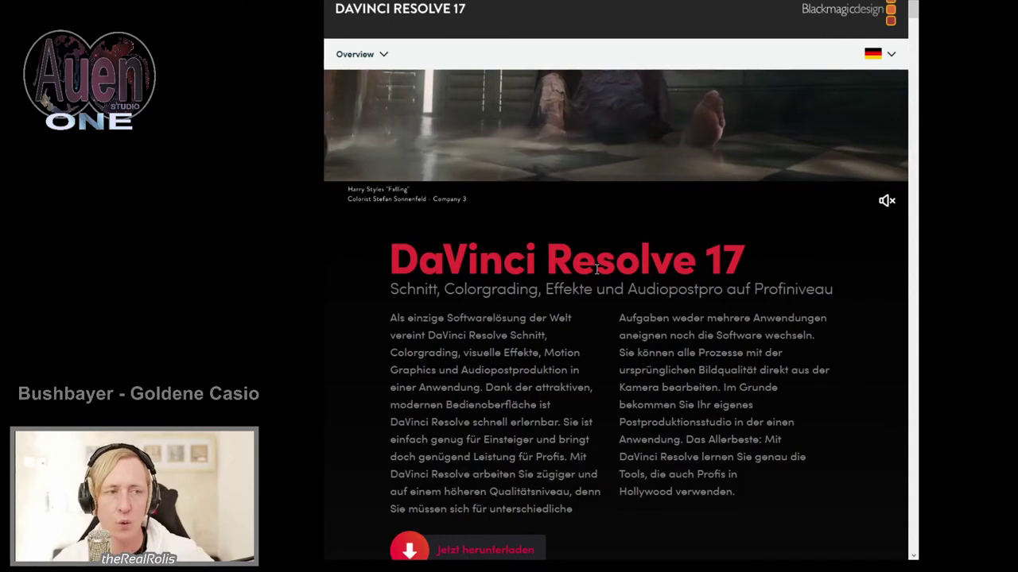
scroll(596, 269, down, 2)
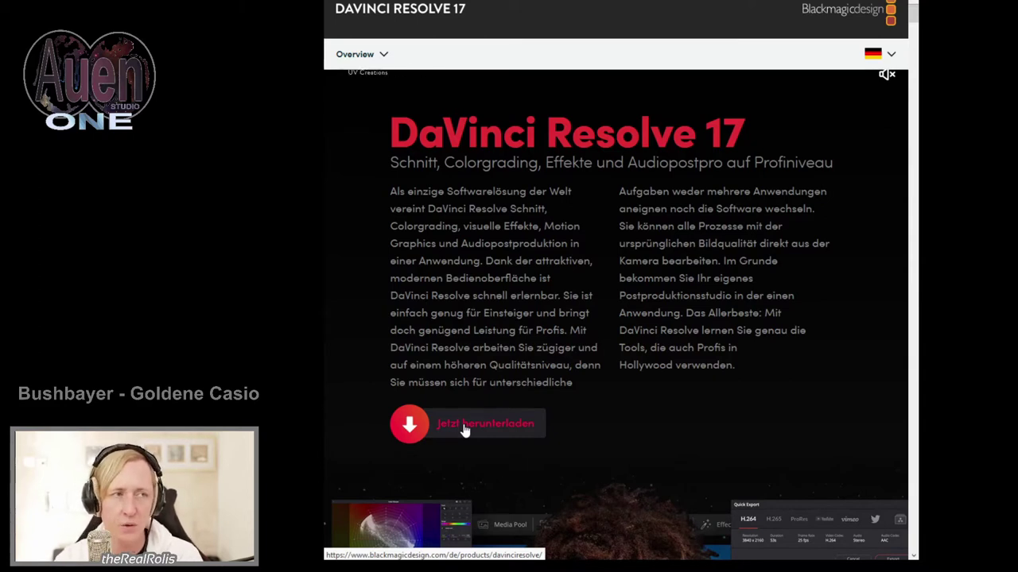
scroll(626, 342, down, 4)
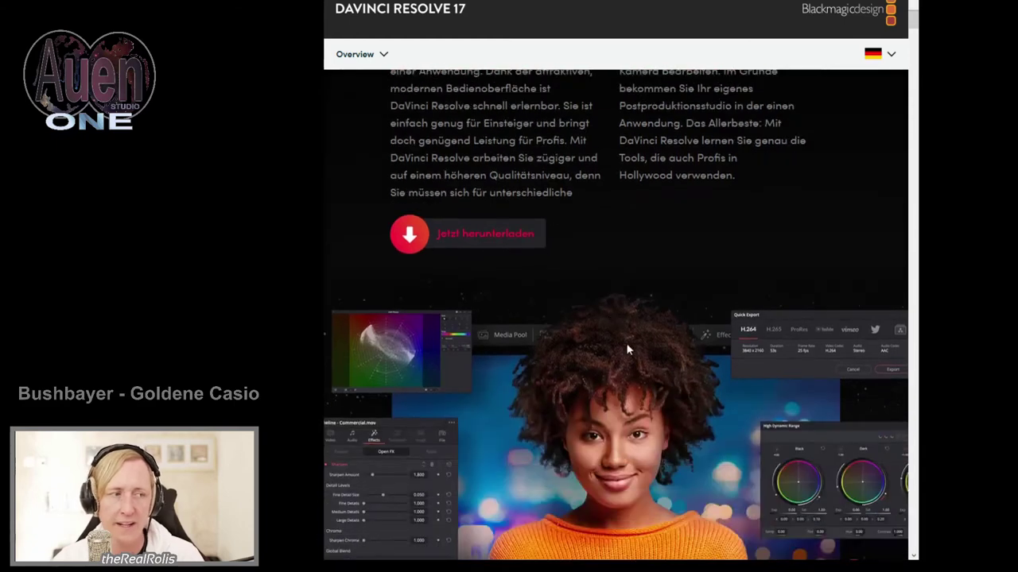
scroll(628, 312, up, 2)
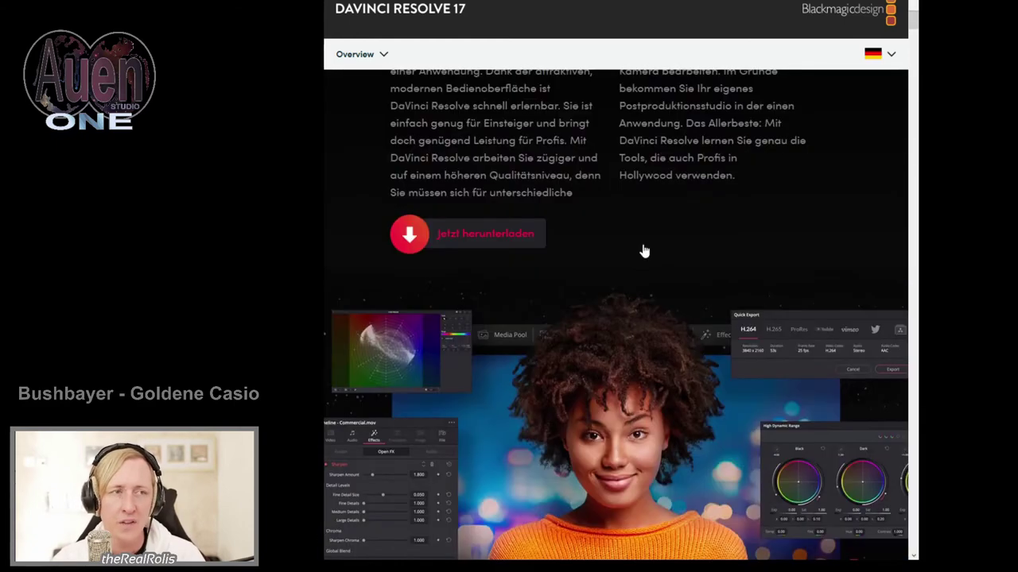
scroll(677, 263, down, 1)
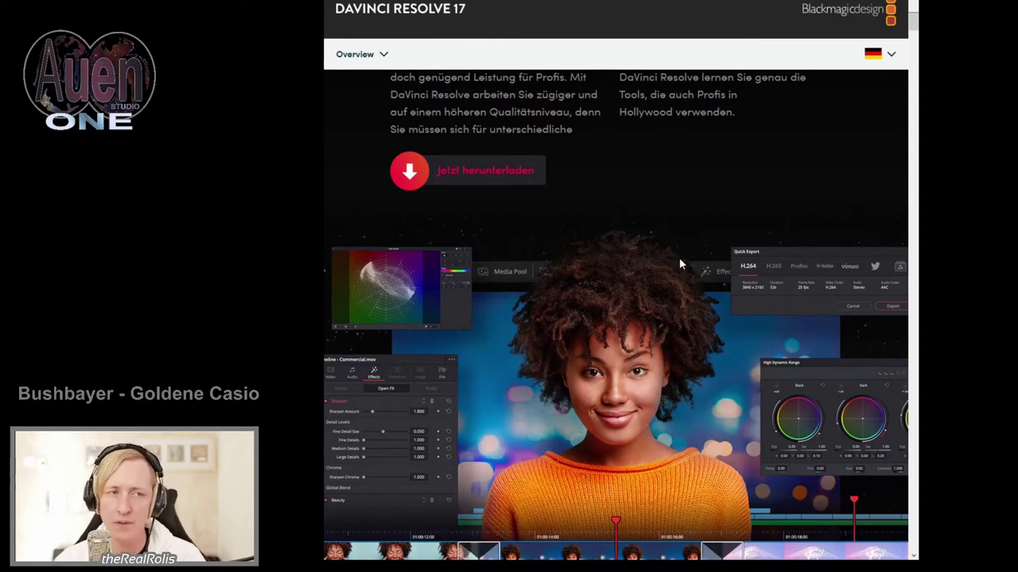
scroll(679, 264, down, 1)
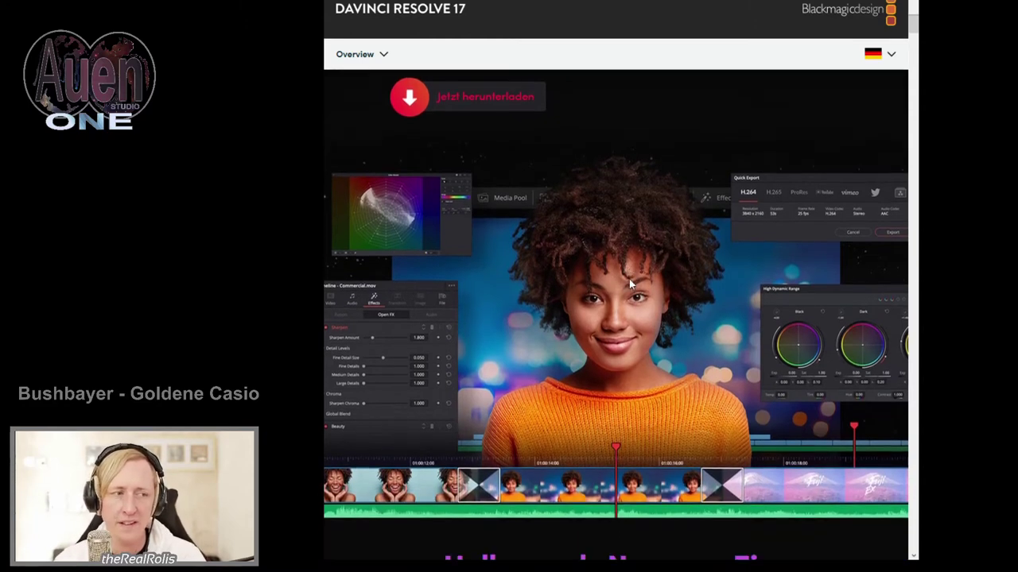
scroll(636, 279, down, 1)
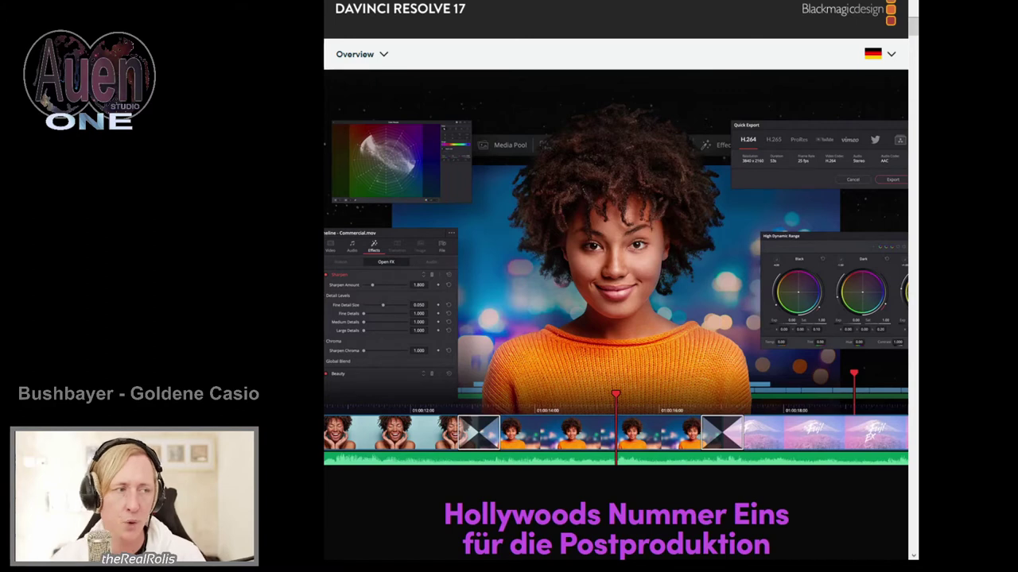
scroll(610, 332, up, 2)
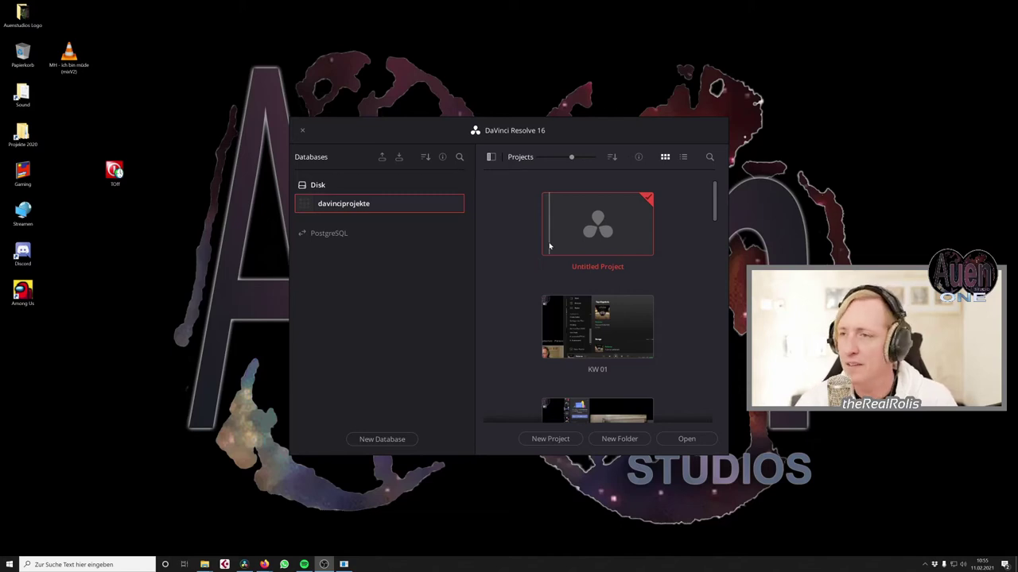
Scroll the Project Manager grid and open Untitled Project on the Cut page
scroll(713, 216, down, 1)
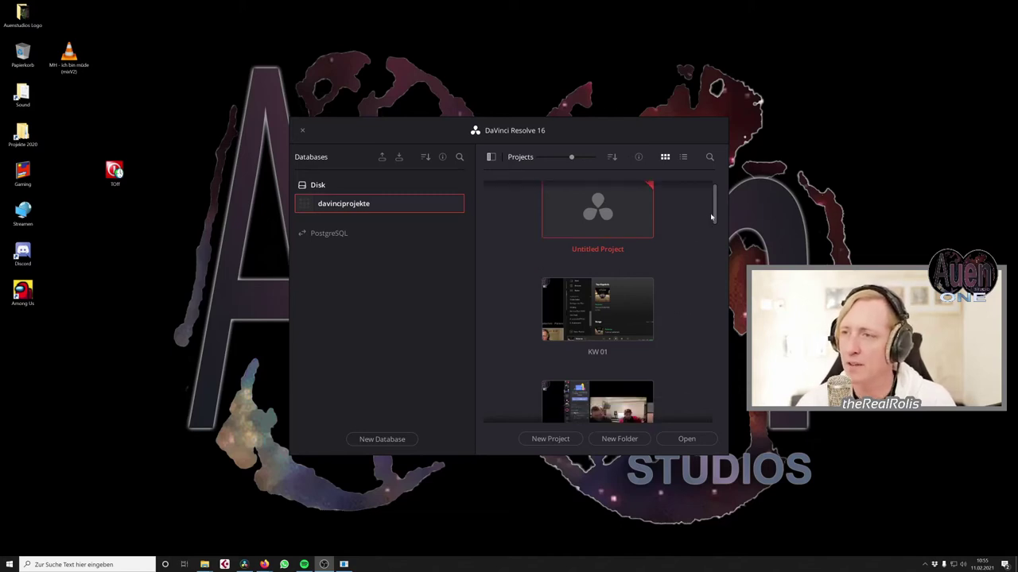
mouse_move(714, 211)
mouse_down()
mouse_move(711, 261)
mouse_move(739, 199)
mouse_up()
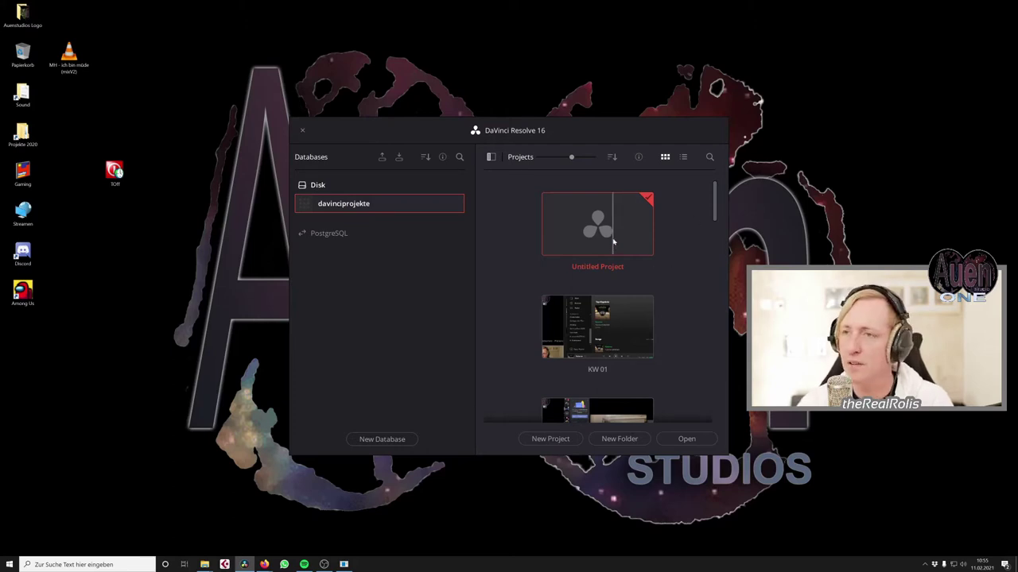
double_click(612, 236)
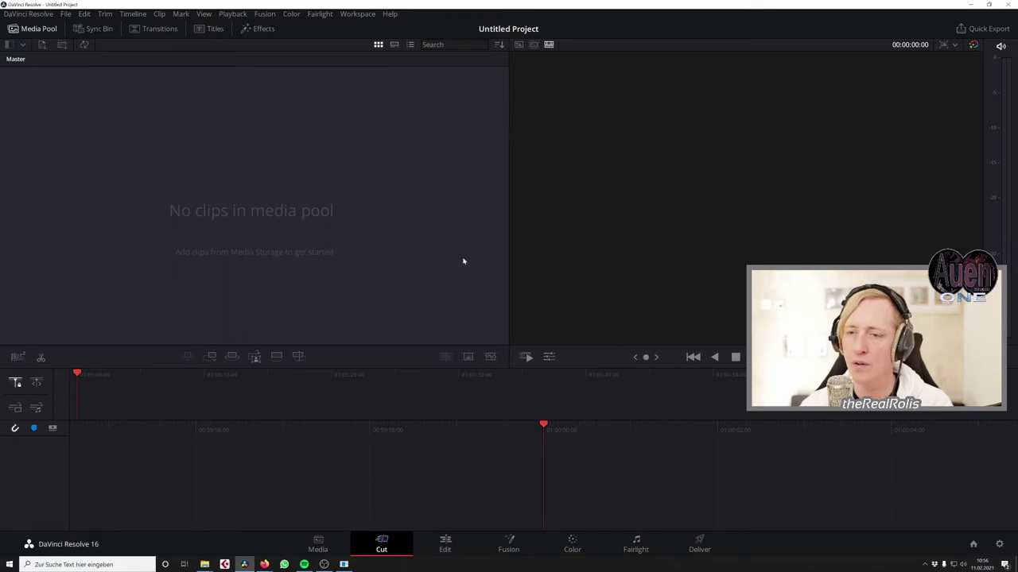
Save the open project as 'KW 02' via File > Save Project As
click(66, 15)
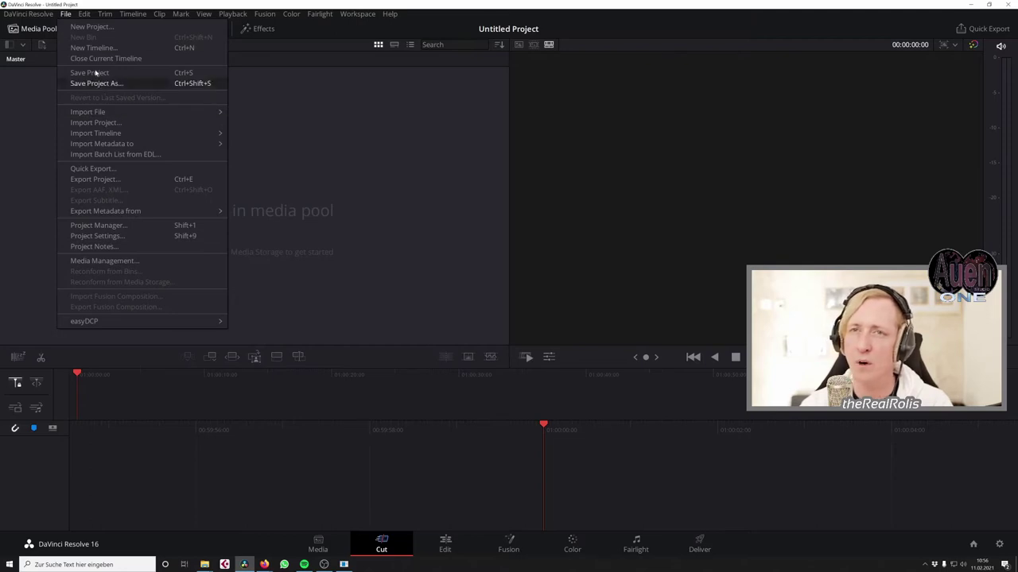
click(67, 15)
click(67, 16)
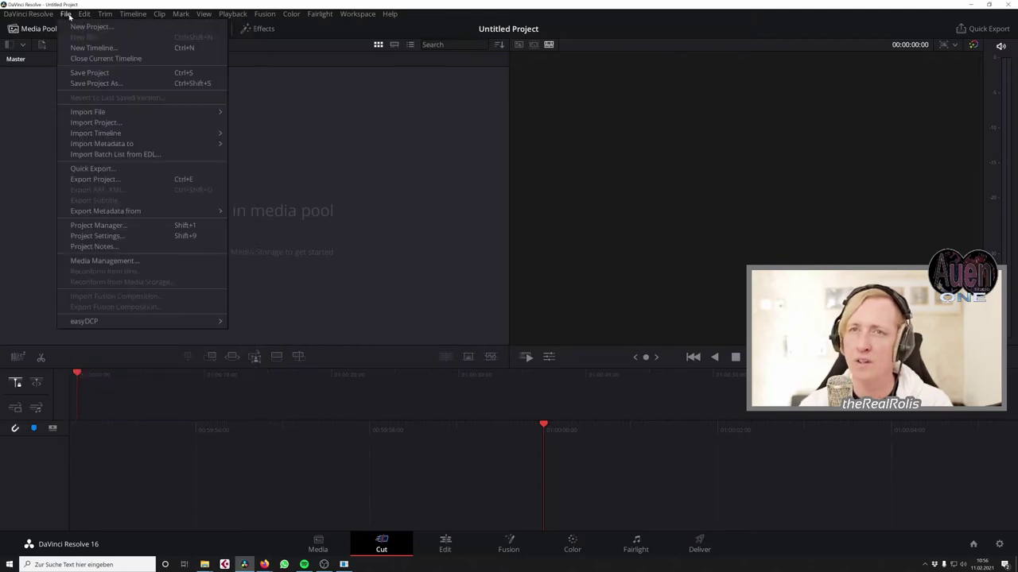
click(79, 82)
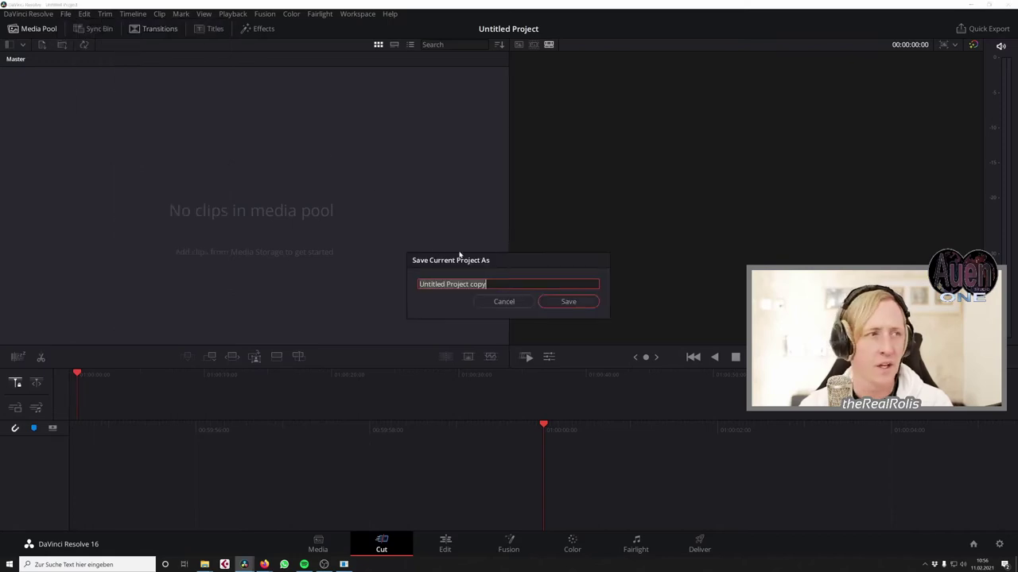
text(KW 02)
click(568, 302)
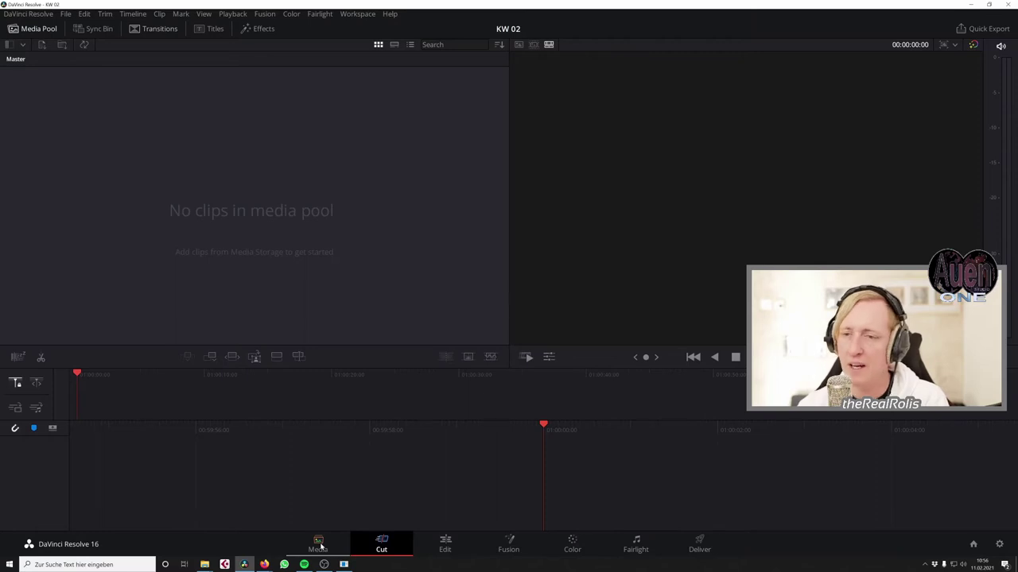
On the Media page, browse Daten (D:) > Projekte 2020 > RealRolis Wochenrückblick > Wochenrückblick Daten
click(318, 544)
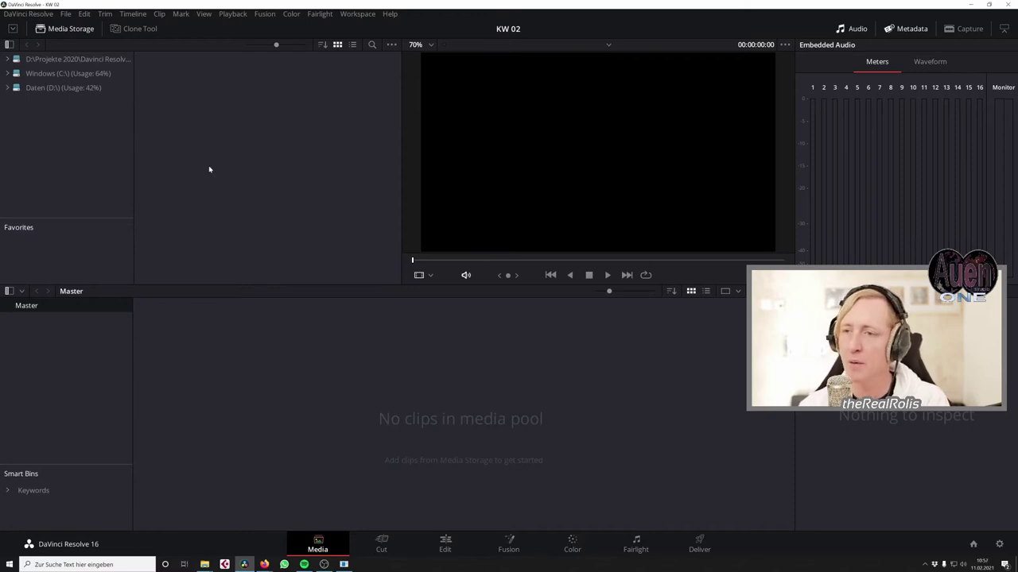
double_click(19, 87)
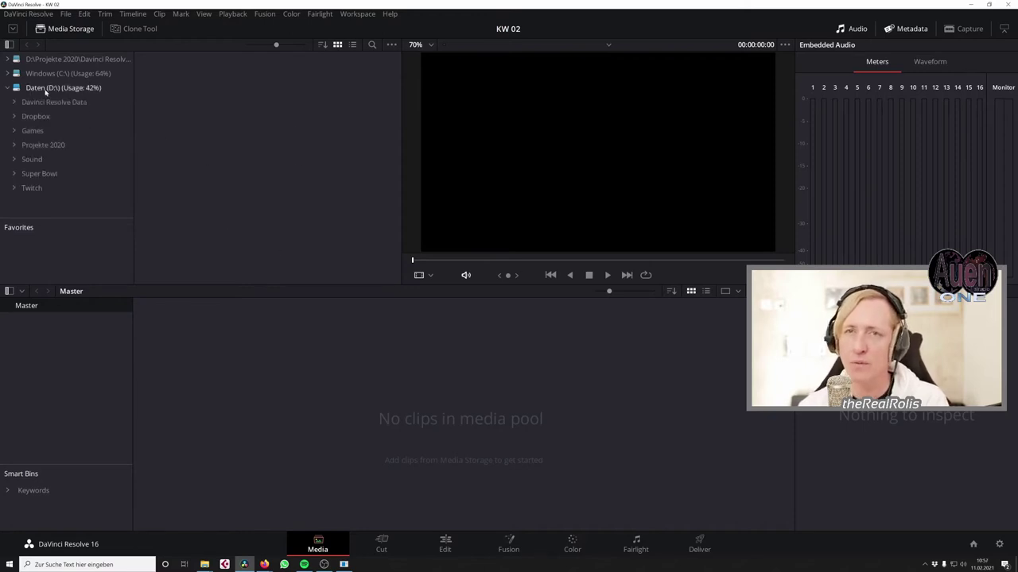
click(44, 145)
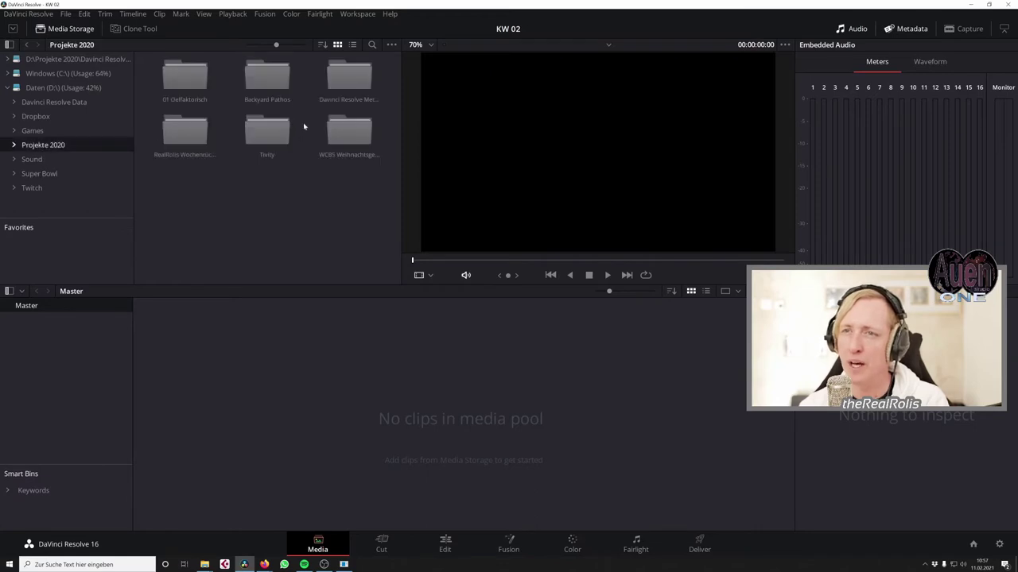
double_click(188, 141)
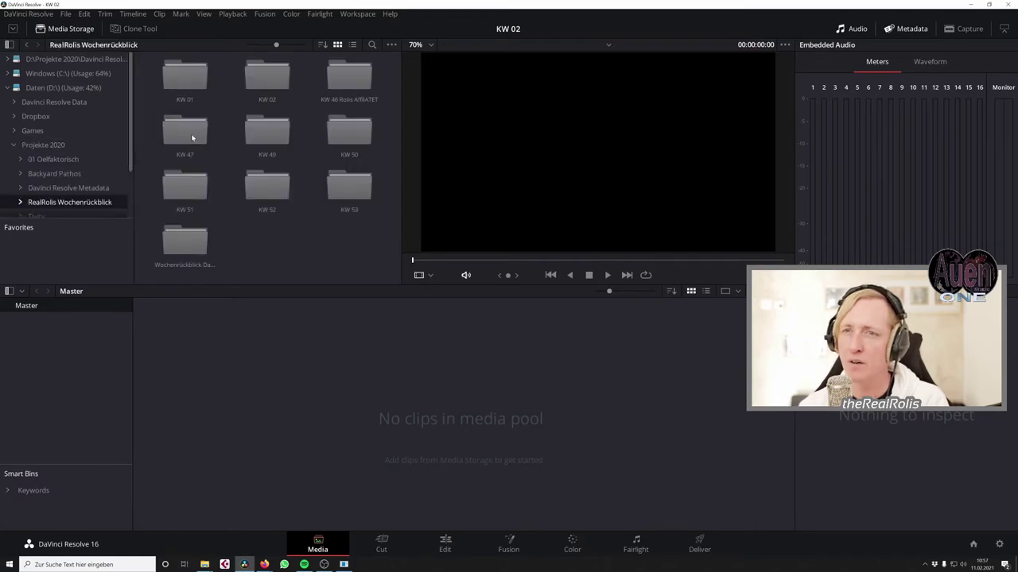
double_click(197, 249)
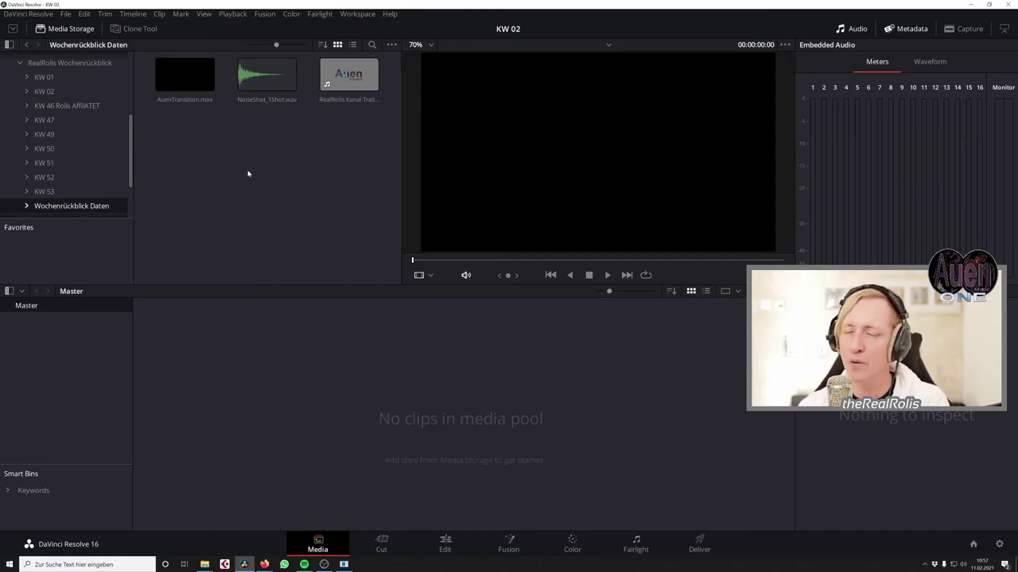
Preview AuenTransition.mov and drag it into the Media Pool, triggering the frame-rate prompt
click(181, 81)
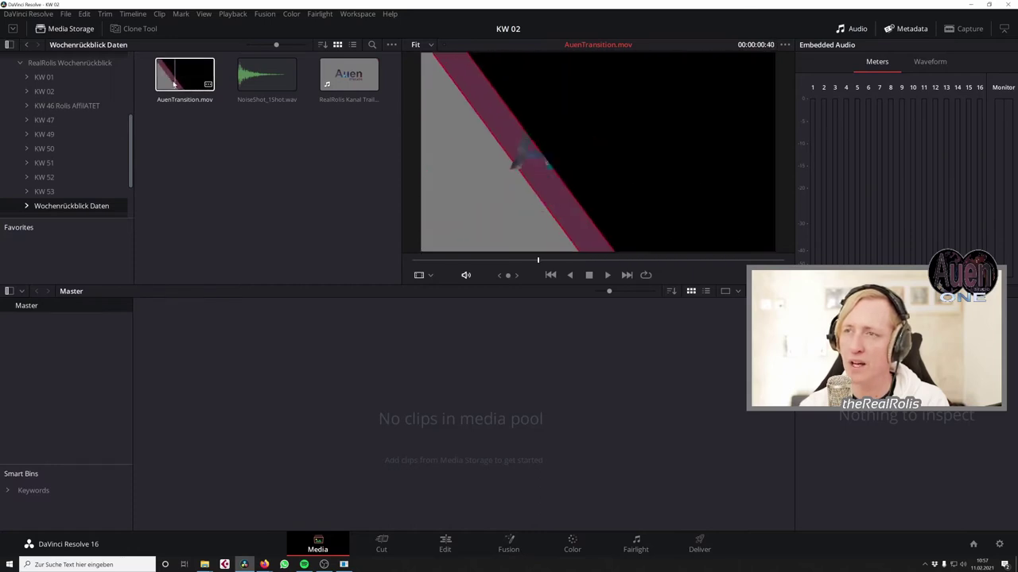
click(182, 144)
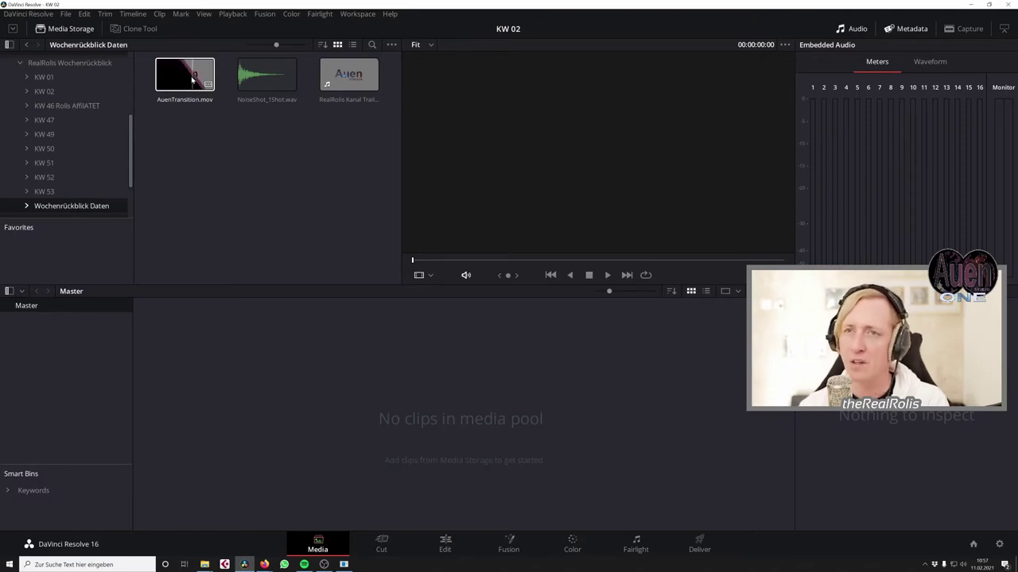
click(191, 79)
drag(191, 79, 248, 347)
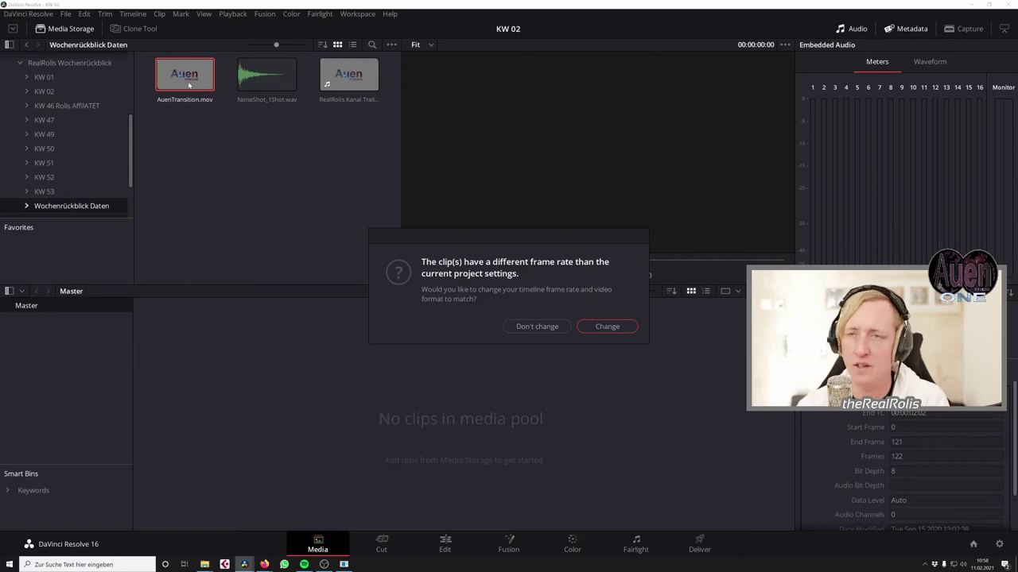
click(538, 326)
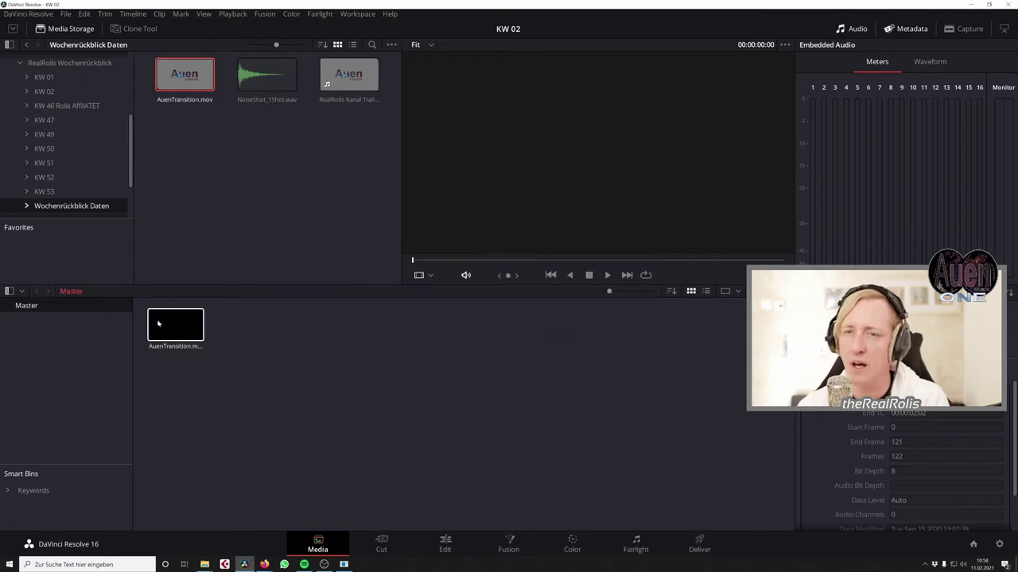
click(187, 329)
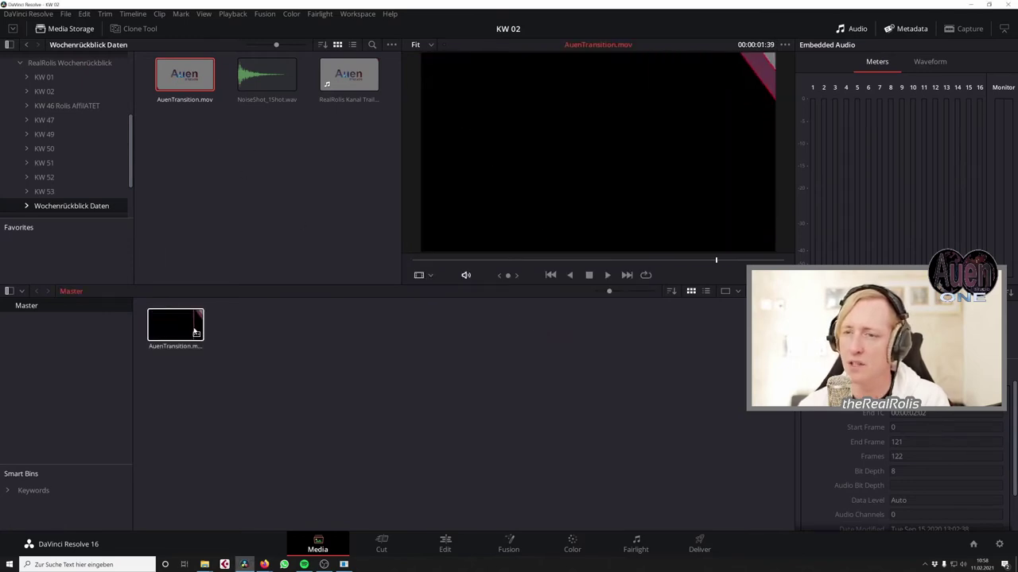
click(430, 375)
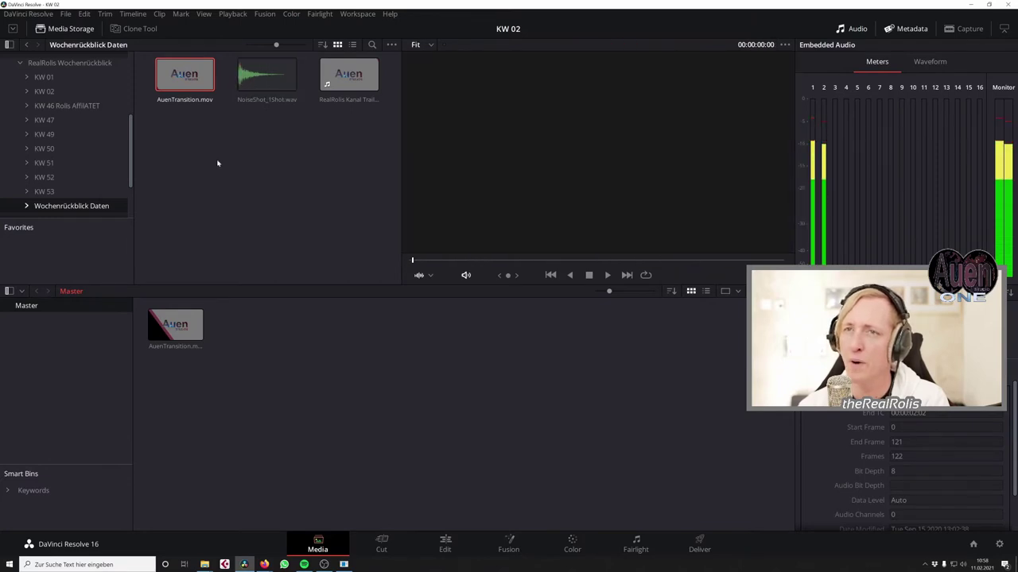
Add NoiseShot_1Shot.wav and RealRolis Kanal Trailer.mp4 to the Master pool, previewing the clips
drag(266, 75, 256, 338)
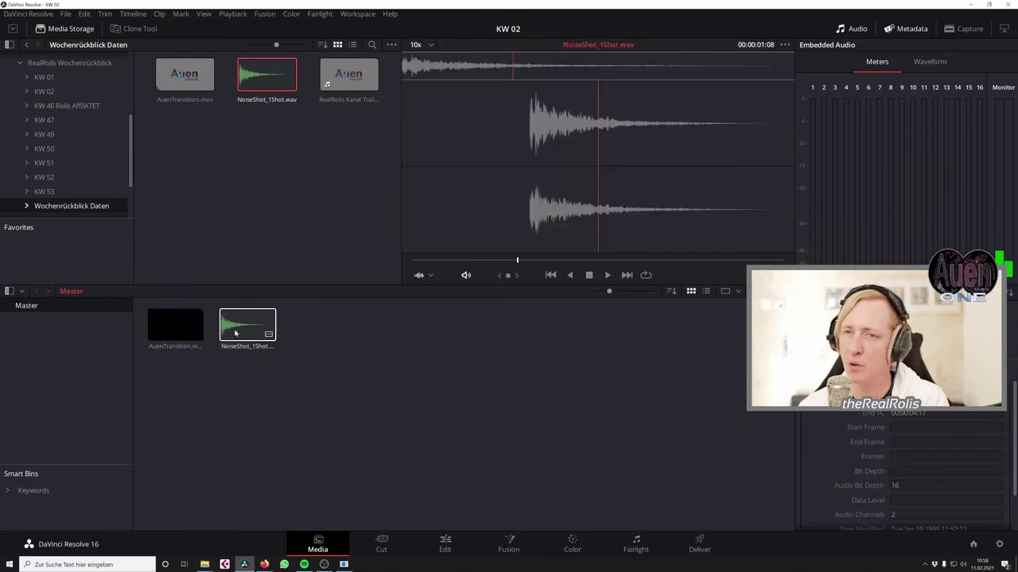
click(169, 328)
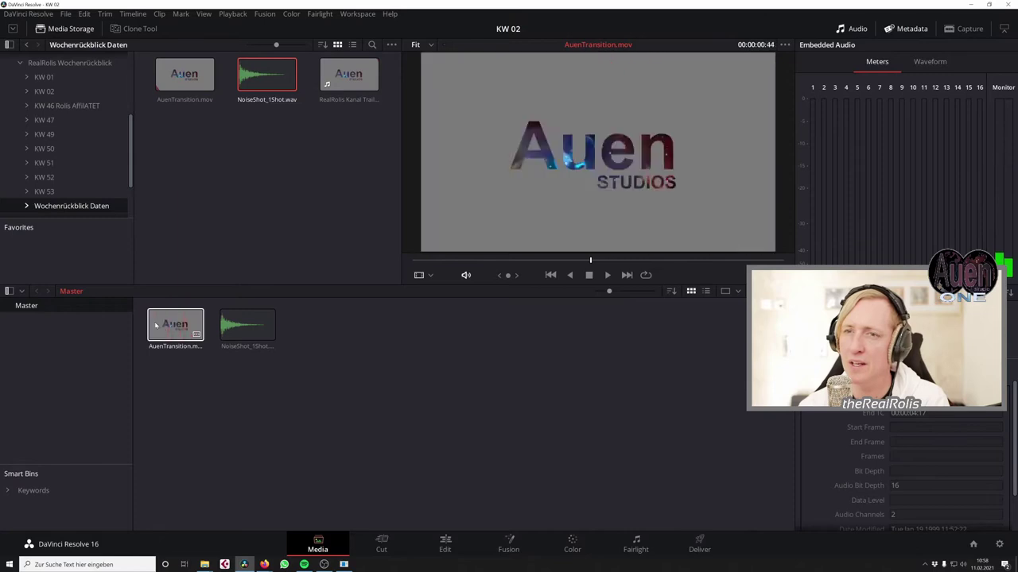
click(228, 332)
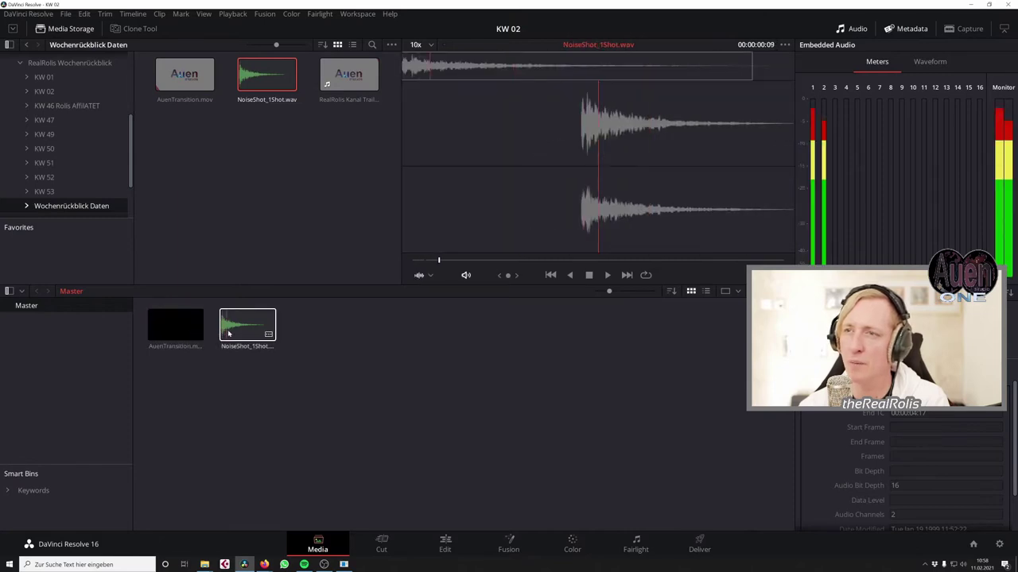
click(323, 177)
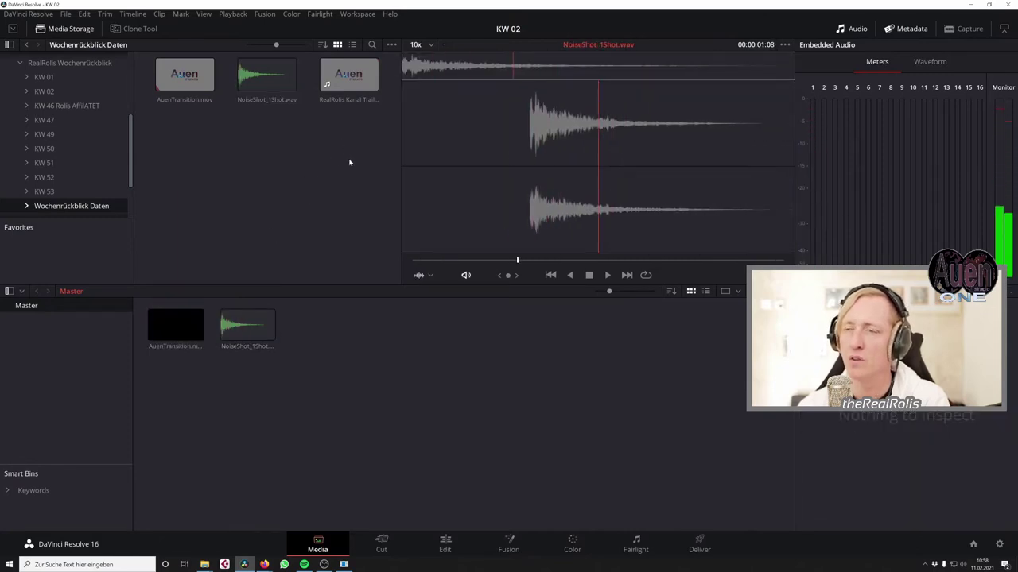
click(328, 85)
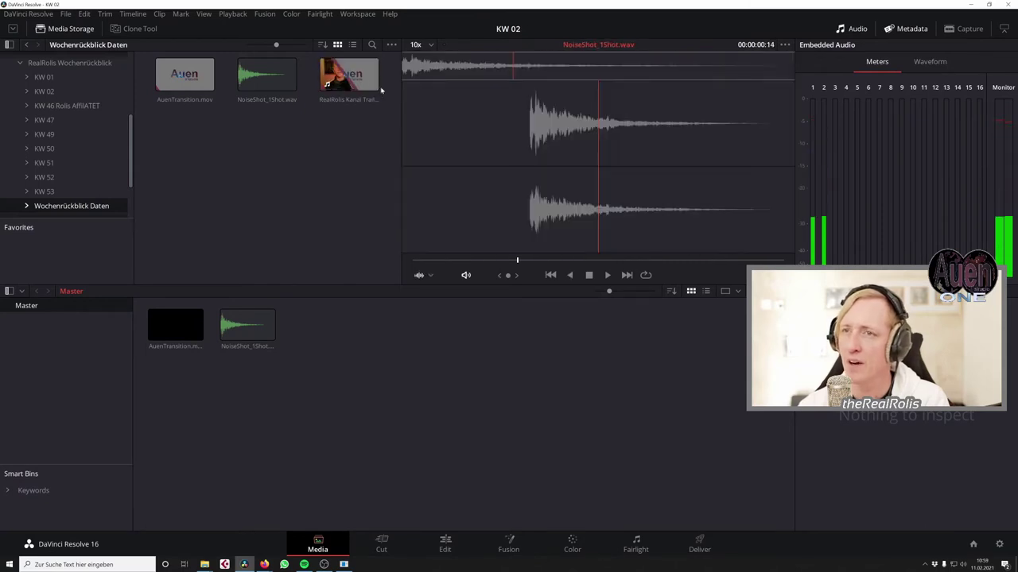
drag(350, 80, 318, 333)
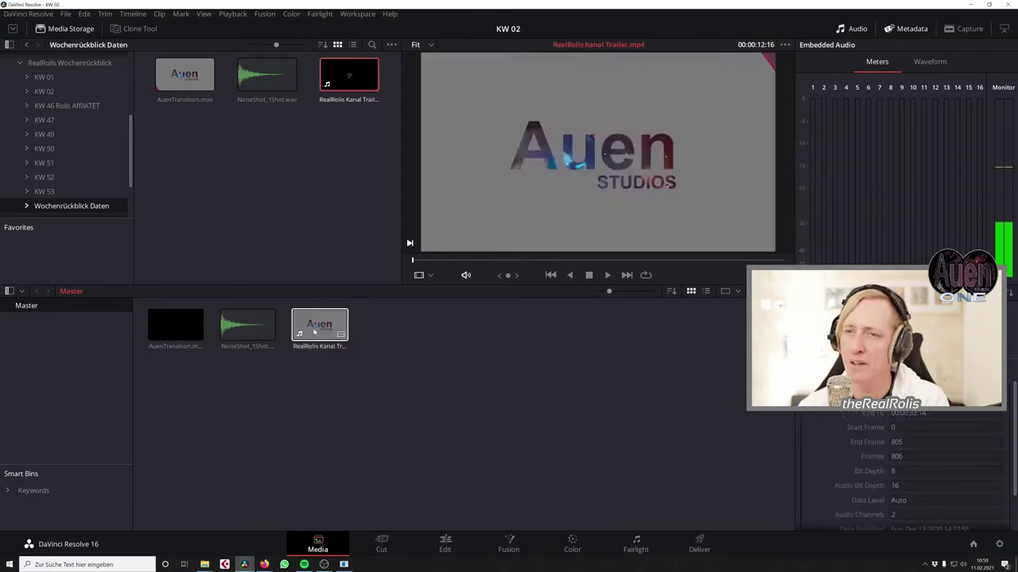
click(357, 421)
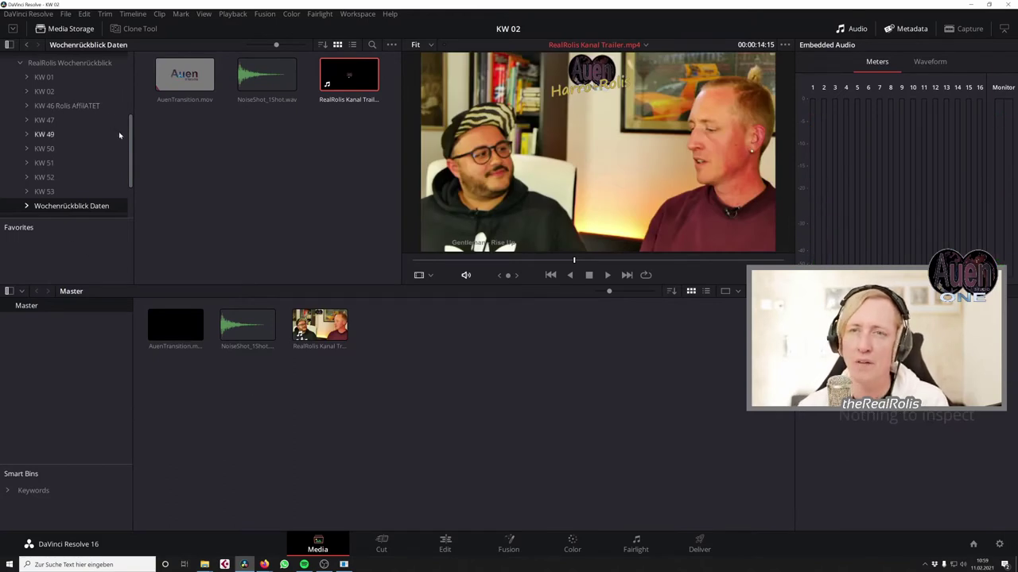
Browse to the WLR KW Aufnahmen folder and add KW 02.mp4 to the Master pool
scroll(125, 190, down, 3)
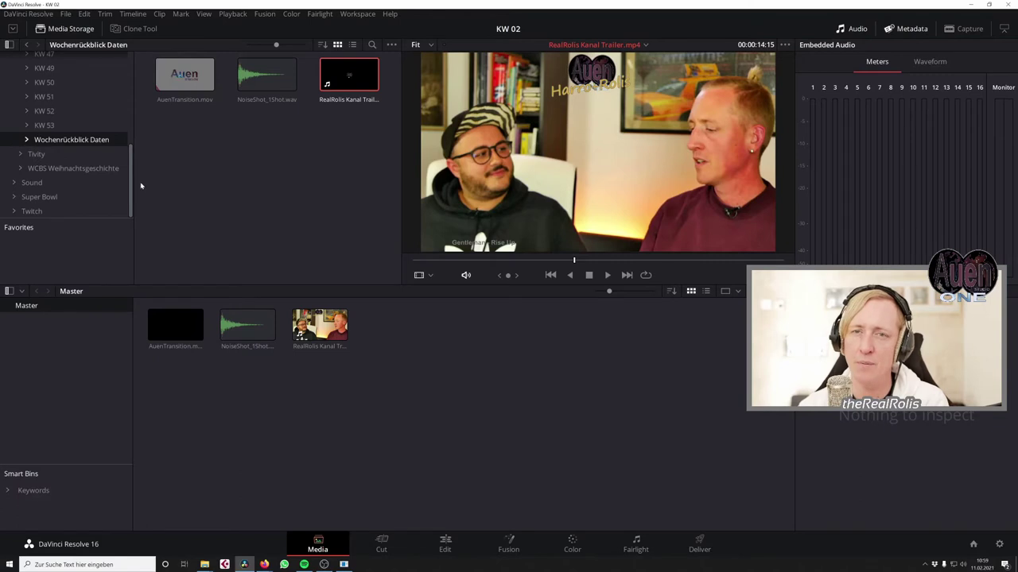
scroll(32, 163, up, 3)
scroll(23, 139, up, 3)
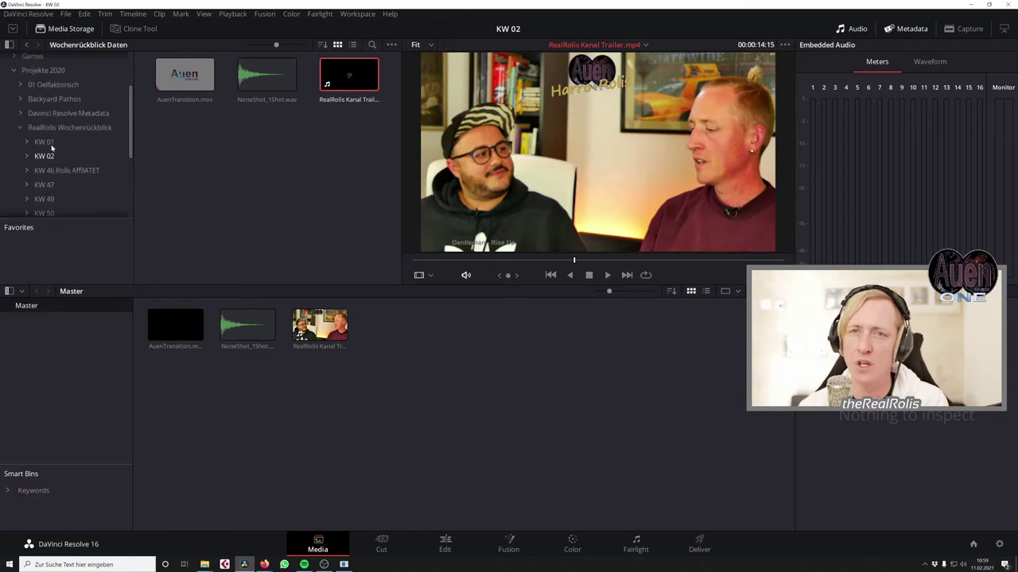
click(19, 130)
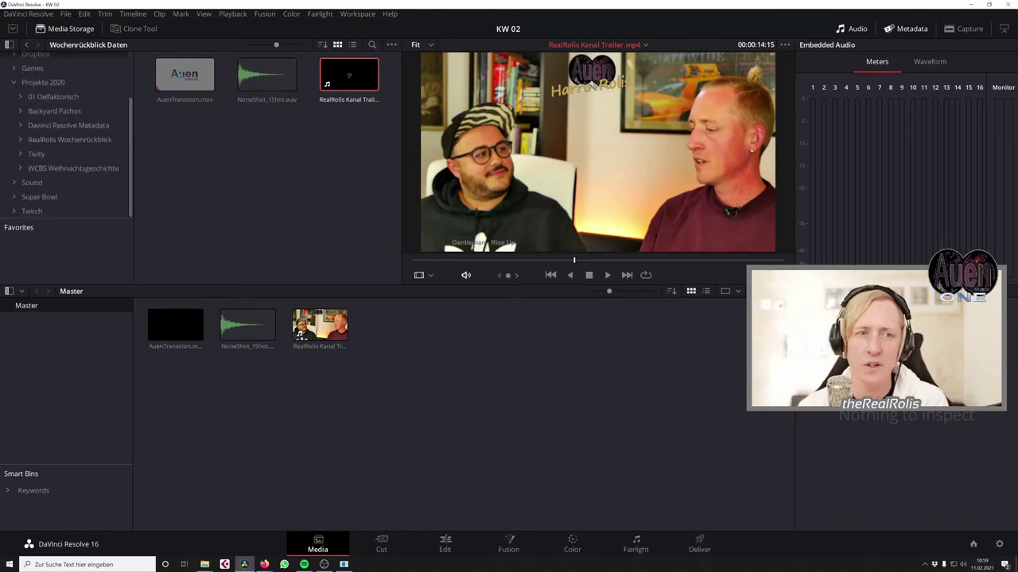
click(67, 206)
drag(268, 80, 288, 134)
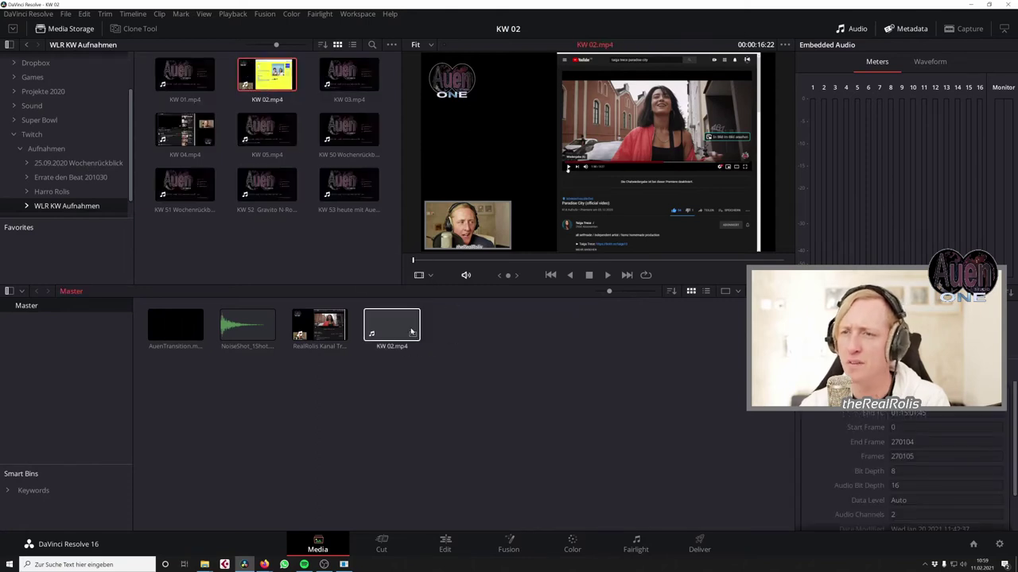
drag(288, 133, 402, 338)
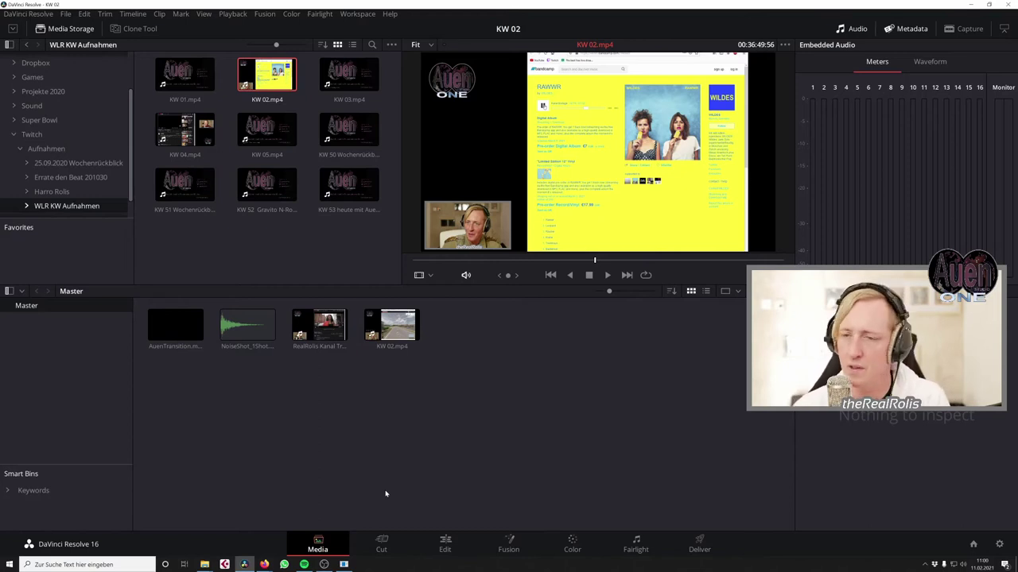
On the Edit page, drop RealRolis Kanal Trailer.mp4 onto the empty timeline to create Timeline 1
click(386, 541)
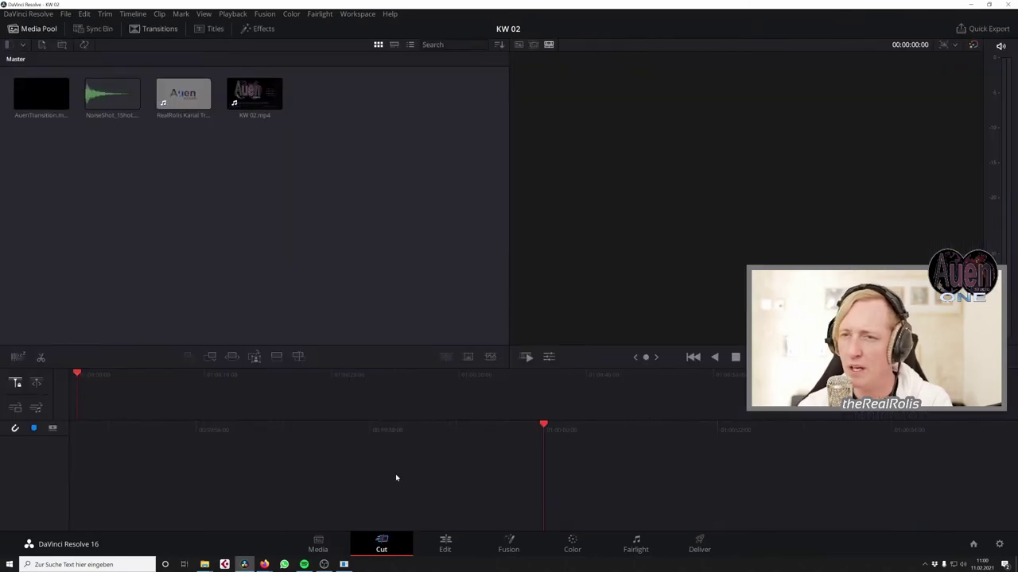
click(446, 544)
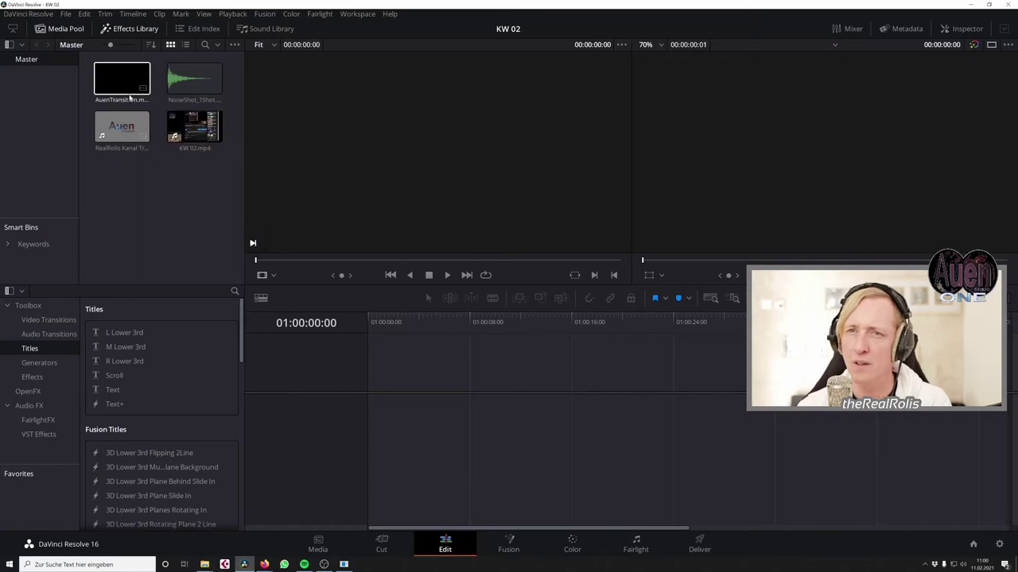
mouse_move(126, 124)
mouse_down()
mouse_move(371, 368)
mouse_move(370, 400)
mouse_up()
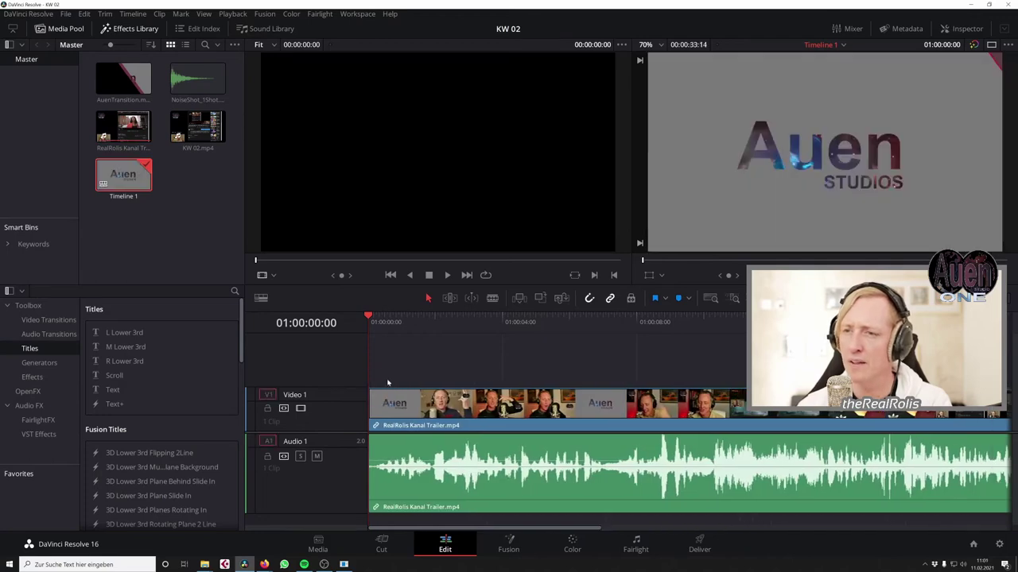
Play back the trailer's ending from around 01:00:19 to review where it should end
click(391, 419)
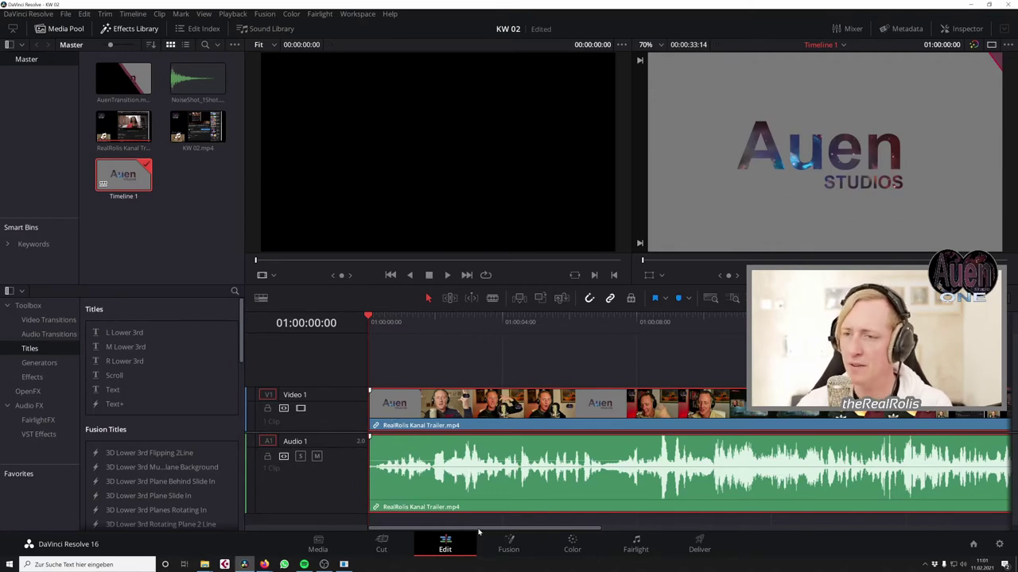
drag(478, 529, 681, 529)
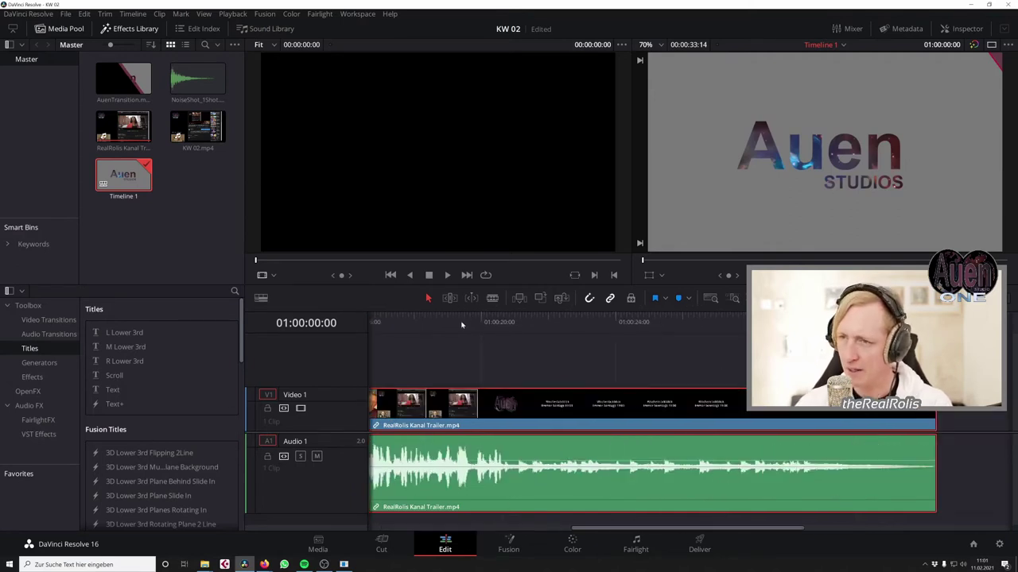
click(461, 322)
click(438, 322)
key(space)
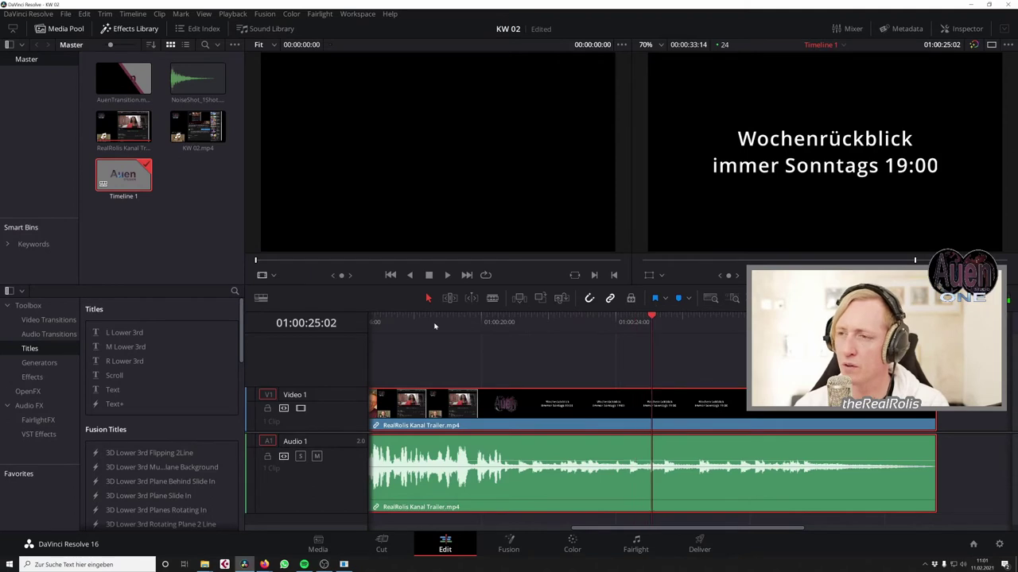
click(469, 368)
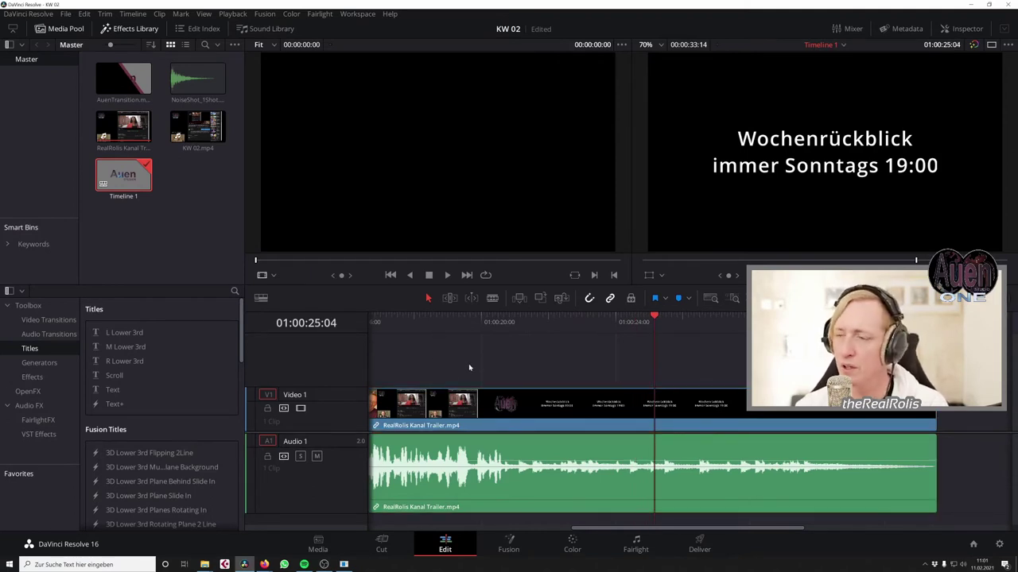
click(517, 416)
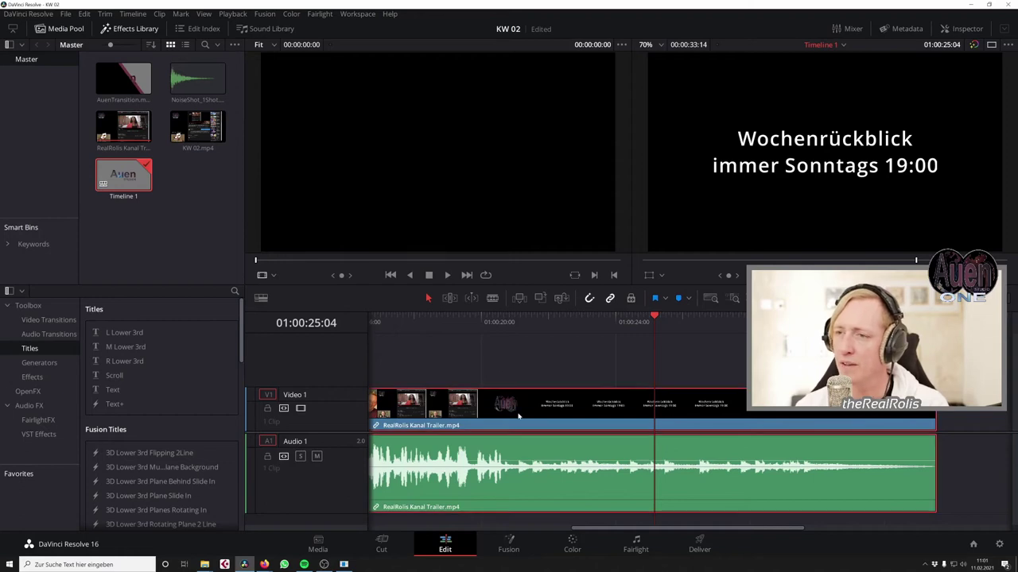
Unlink the trailer's video and audio, move the playhead to 01:00:26:16, then relink them
right_click(516, 411)
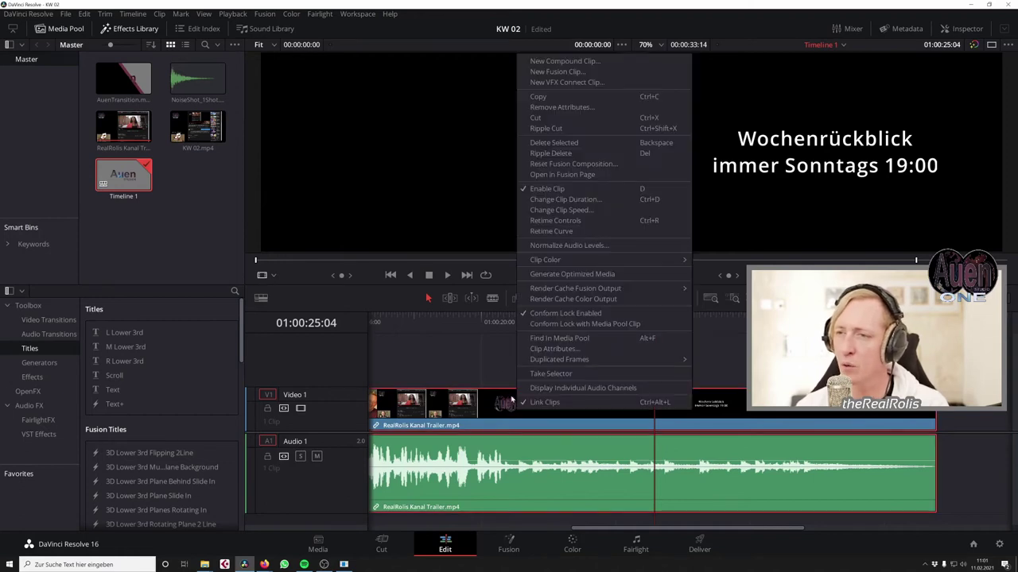
click(494, 382)
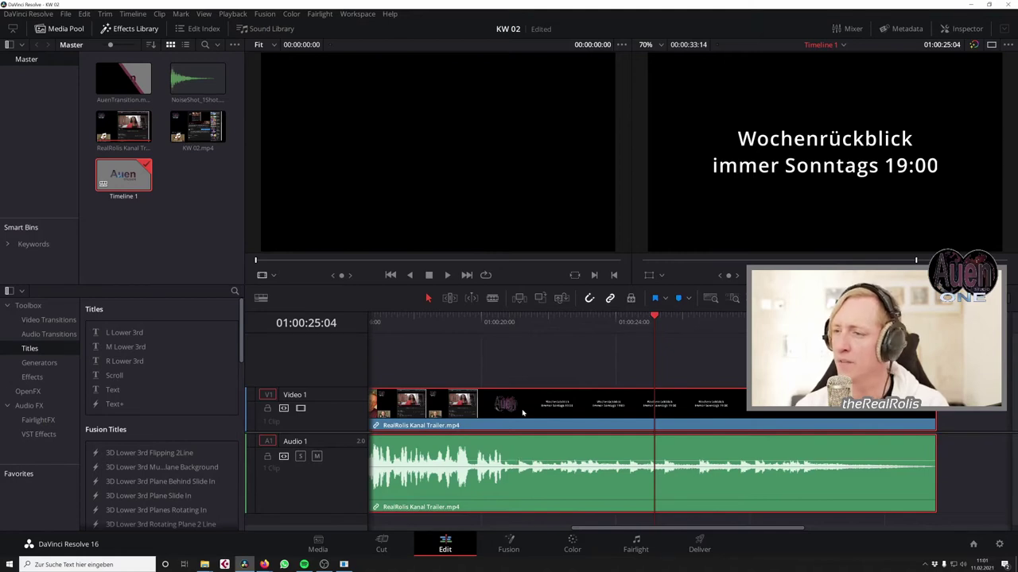
right_click(522, 412)
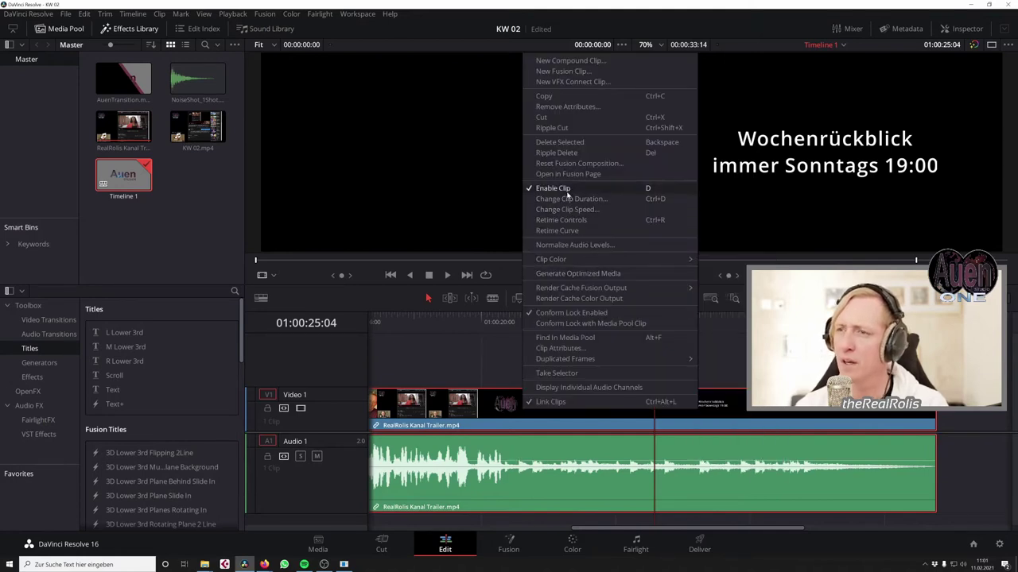
click(550, 403)
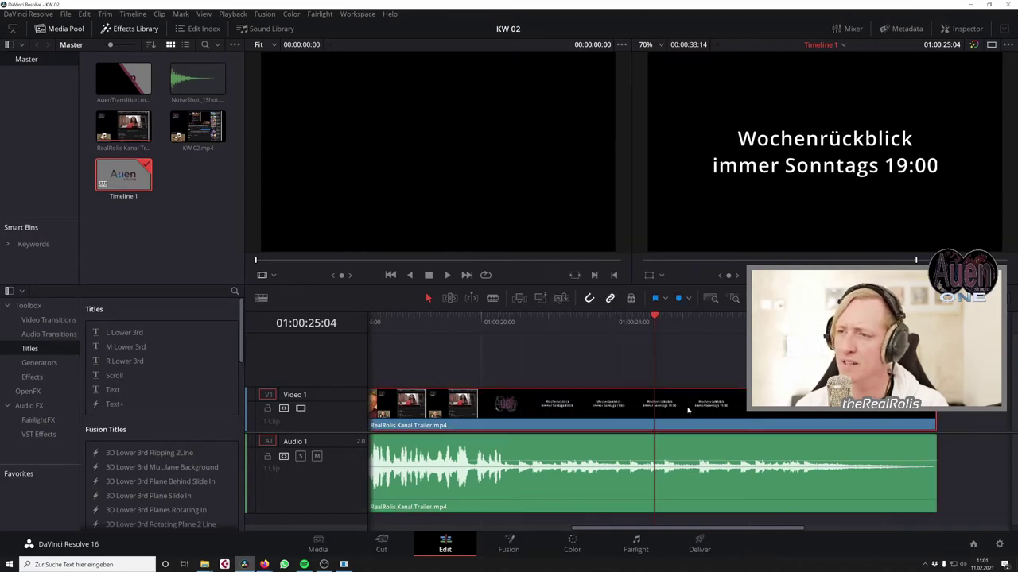
drag(656, 368, 704, 368)
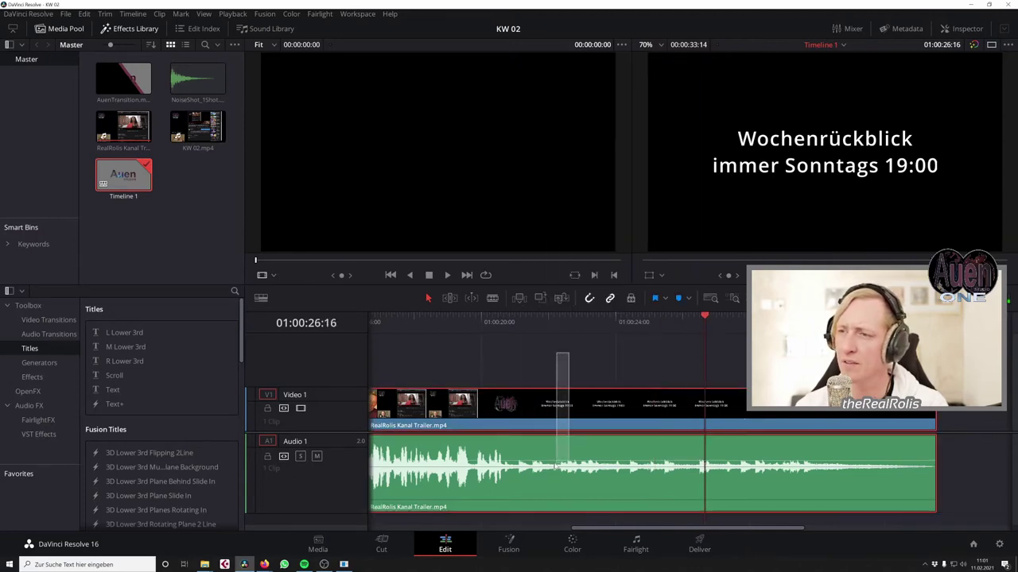
right_click(539, 410)
click(565, 402)
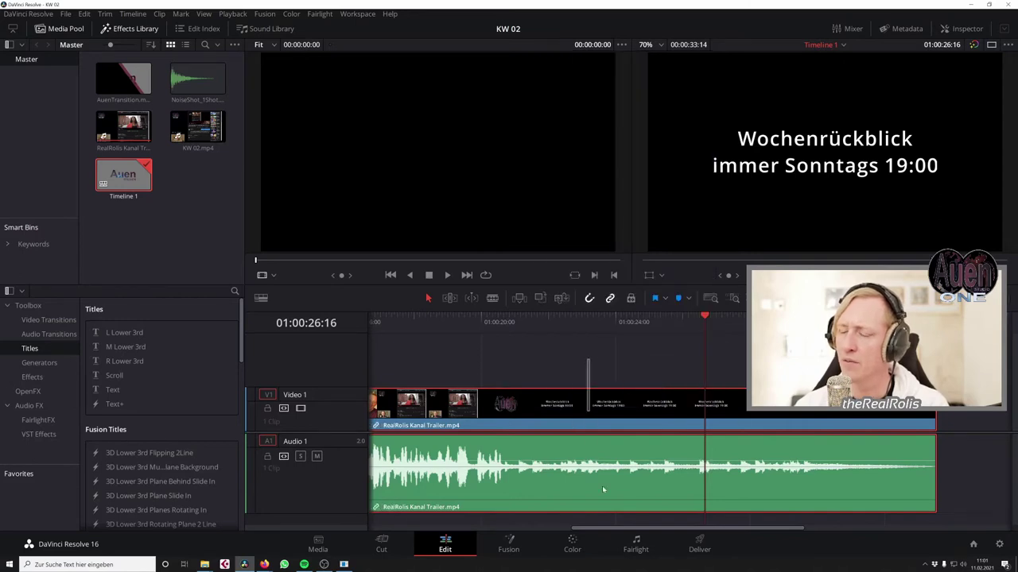
Unlink the trailer clips again and select only the audio clip's end edge for trimming
right_click(597, 403)
click(610, 394)
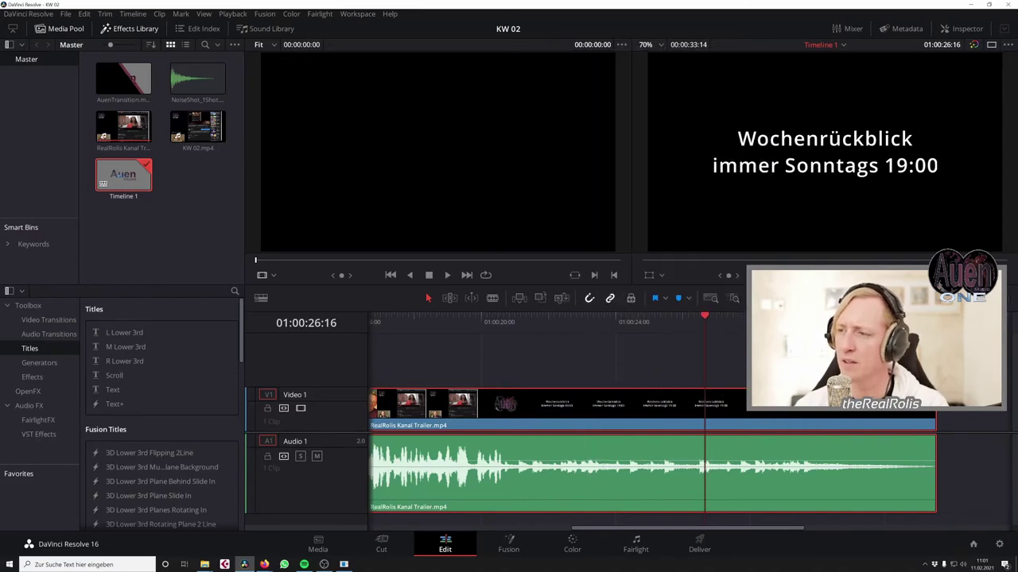
click(942, 460)
click(936, 461)
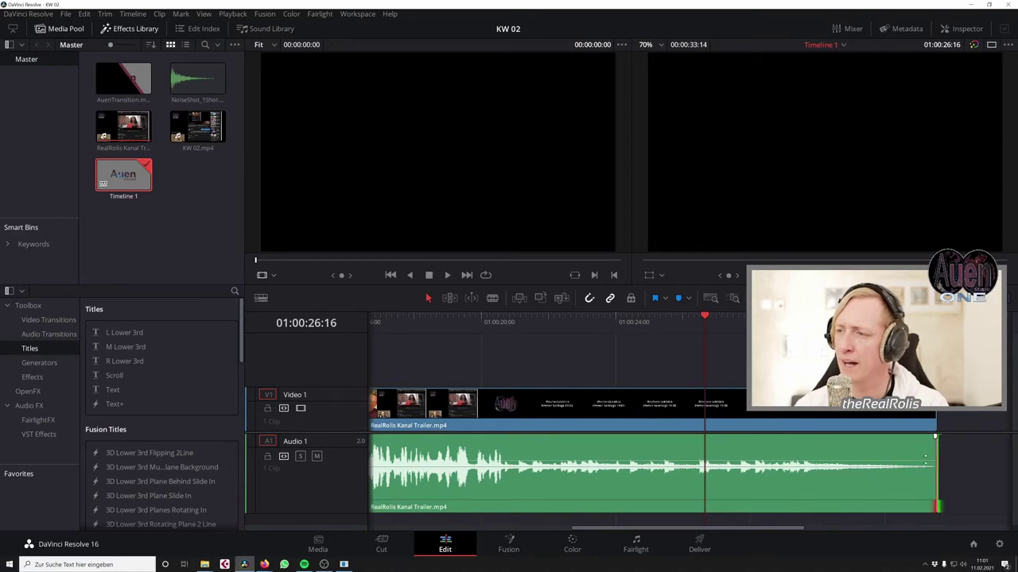
click(854, 414)
click(933, 439)
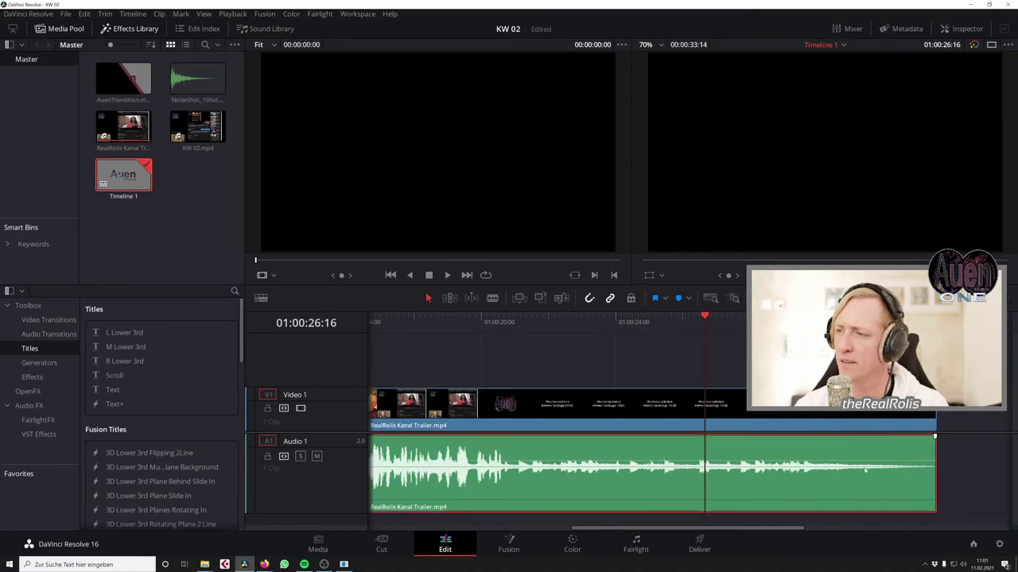
click(934, 465)
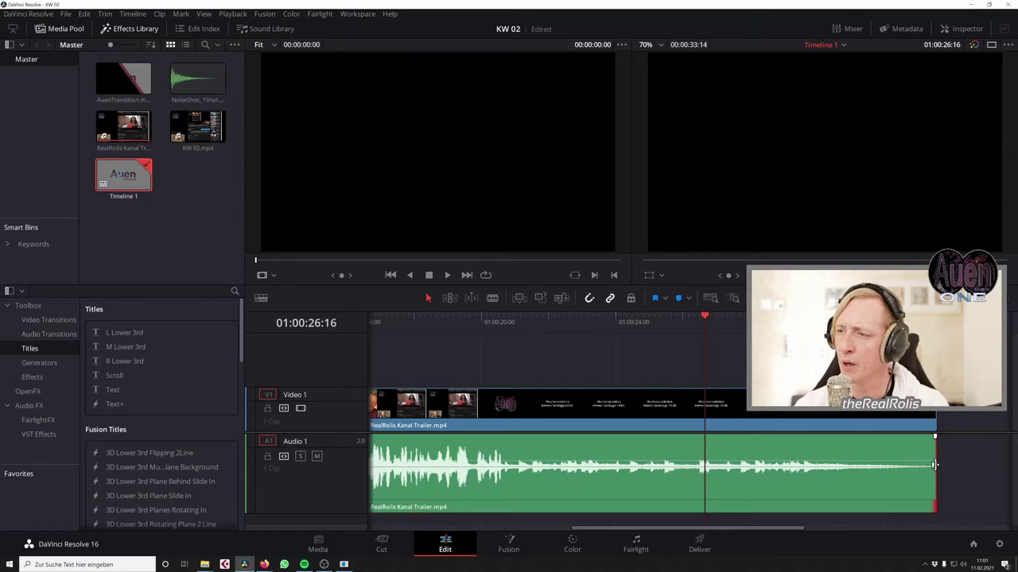
Trim the trailer video clip's end back to the Auen logo frame, fine-tuning while zoomed in
drag(934, 413, 525, 410)
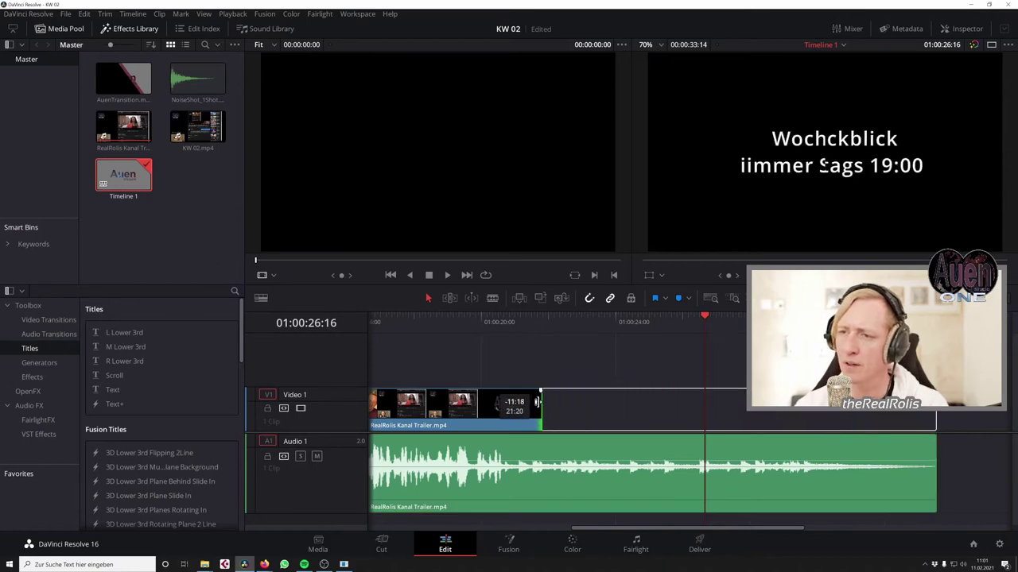
click(466, 322)
scroll(730, 392, up, 3)
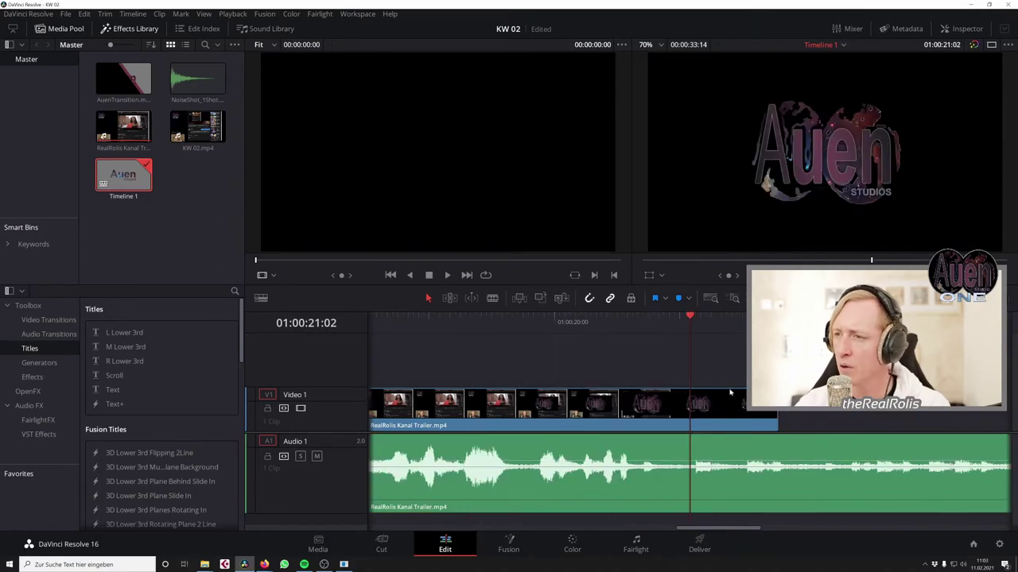
mouse_move(777, 413)
mouse_down()
mouse_move(765, 413)
mouse_move(815, 414)
mouse_move(802, 415)
mouse_up()
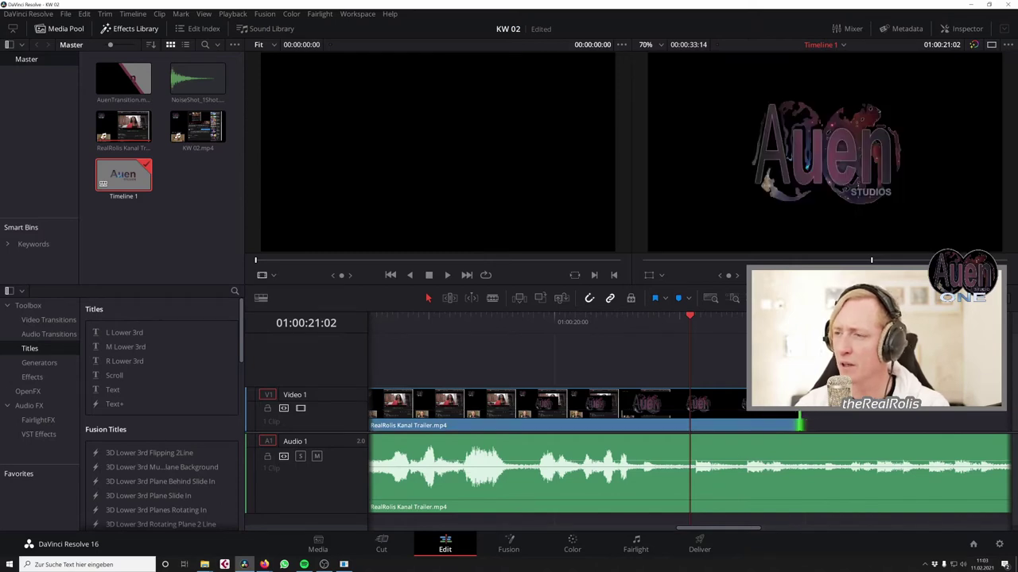
click(745, 465)
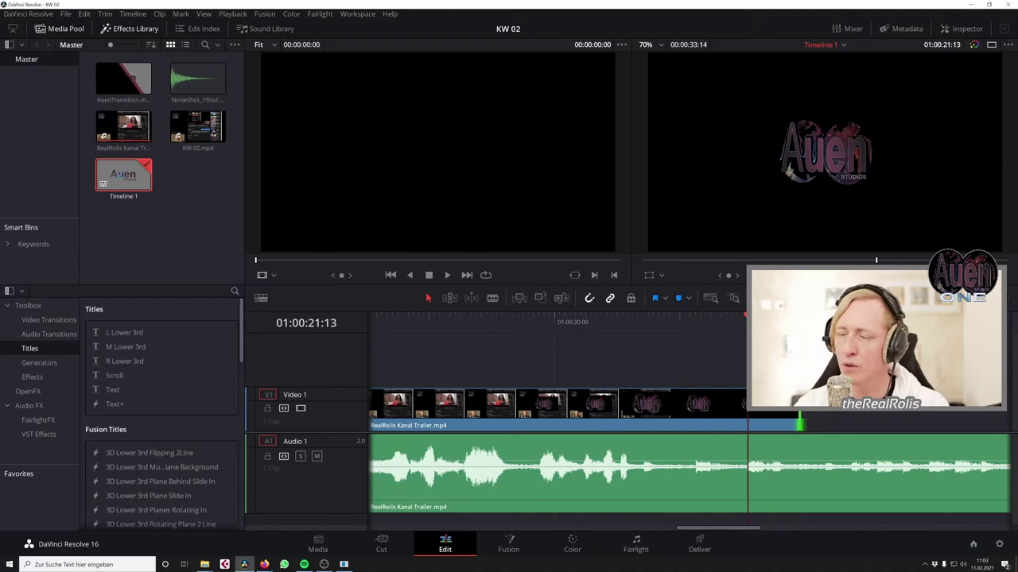
key(ctrl+minus)
key(ctrl+minus)
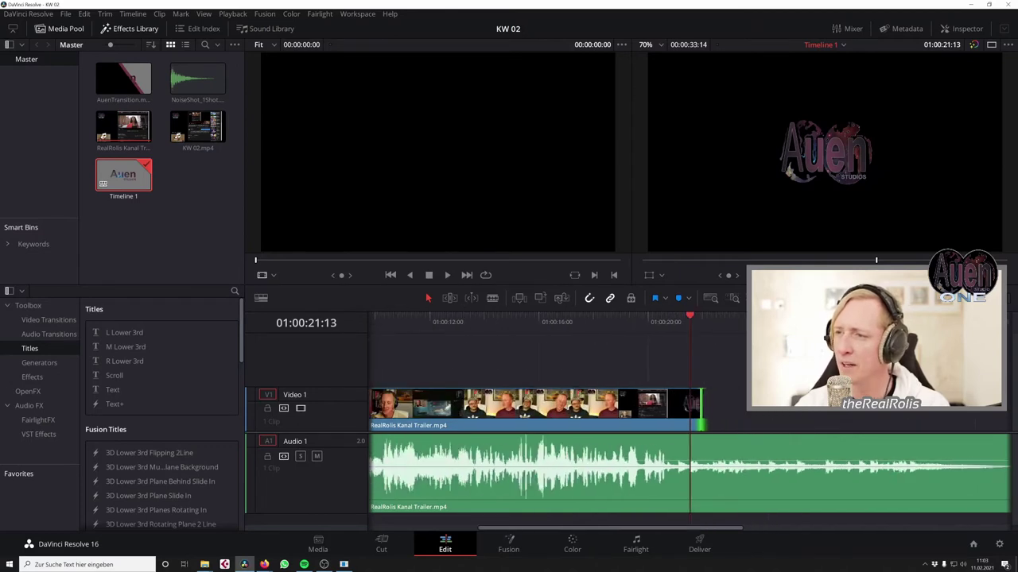
Add AuenTransition on a new Video 2 track, slide it over the trailer video's end, and scrub-check it
click(131, 79)
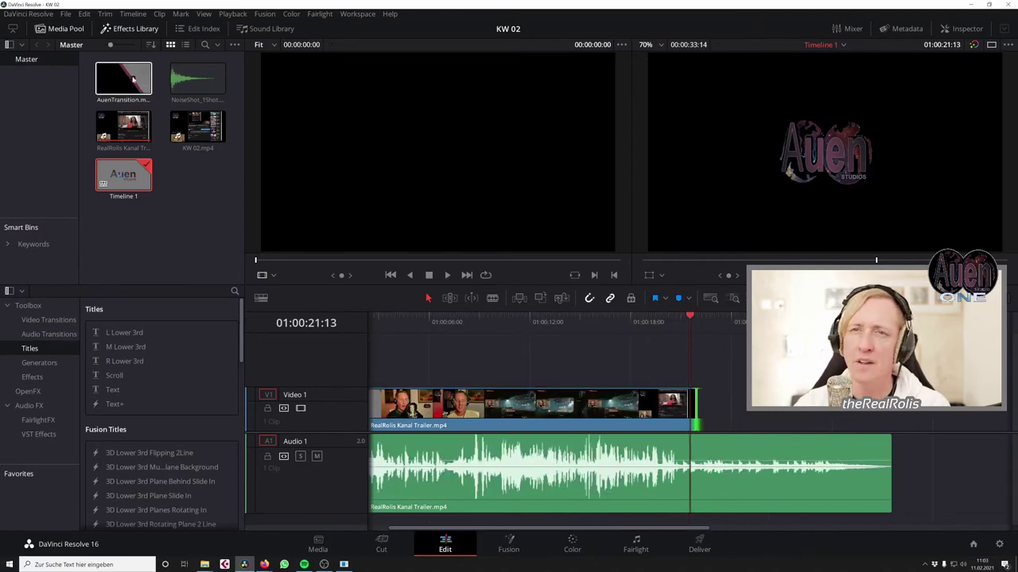
drag(113, 77, 698, 362)
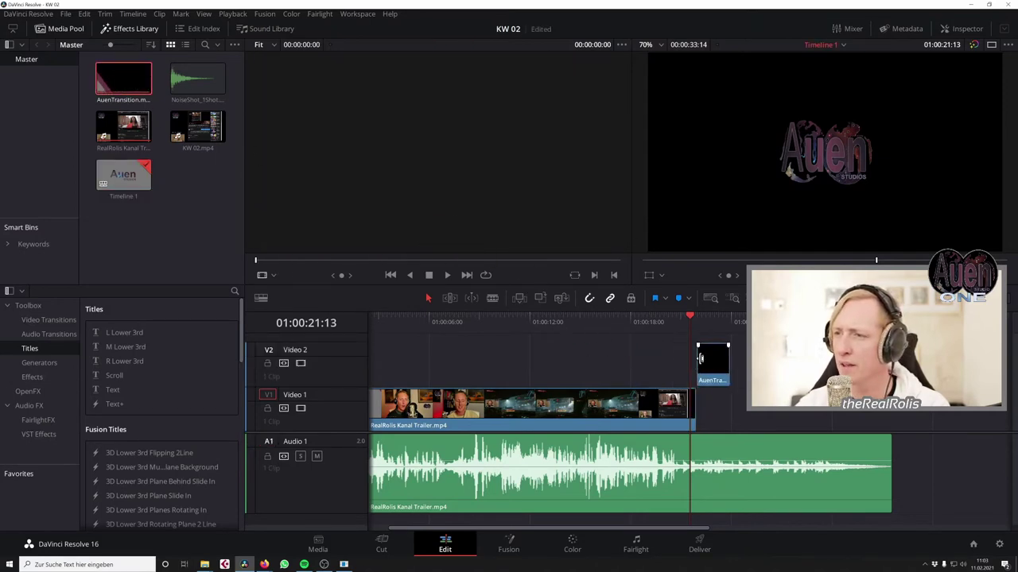
drag(711, 375, 691, 371)
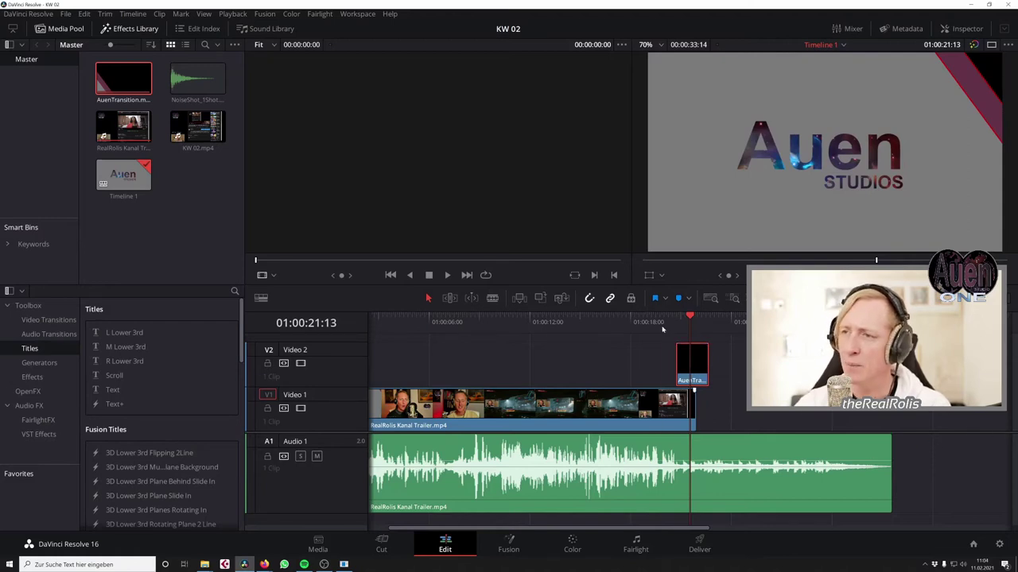
drag(662, 329, 748, 424)
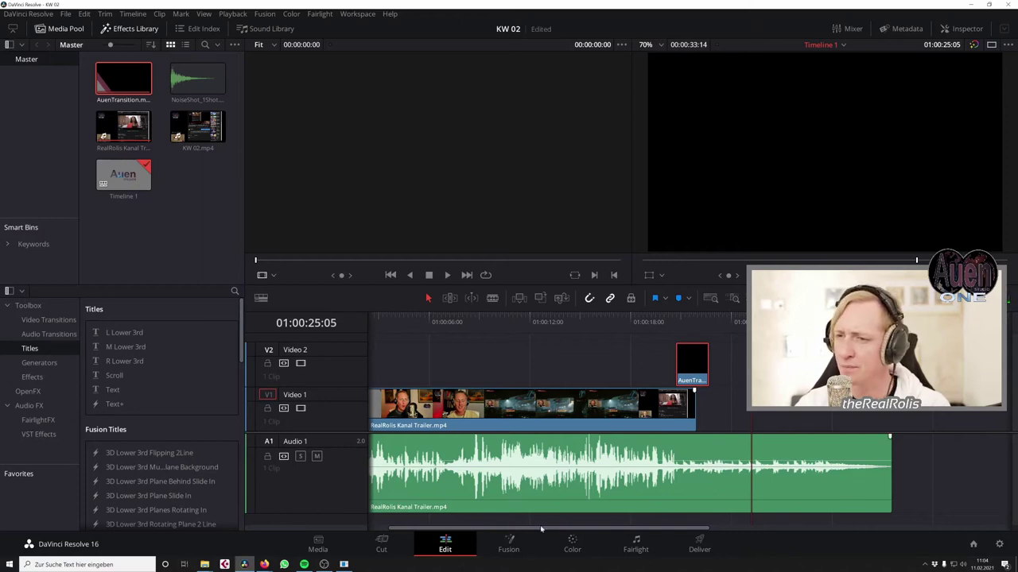
drag(540, 529, 451, 537)
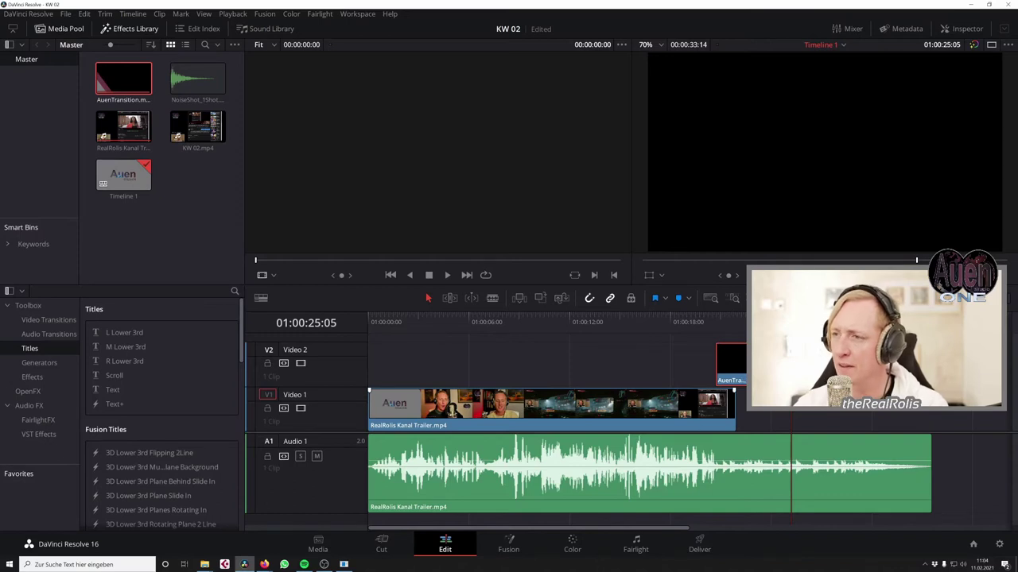
Play back the transition section at the end of the trailer to preview it
drag(791, 322, 736, 322)
click(706, 322)
key(space)
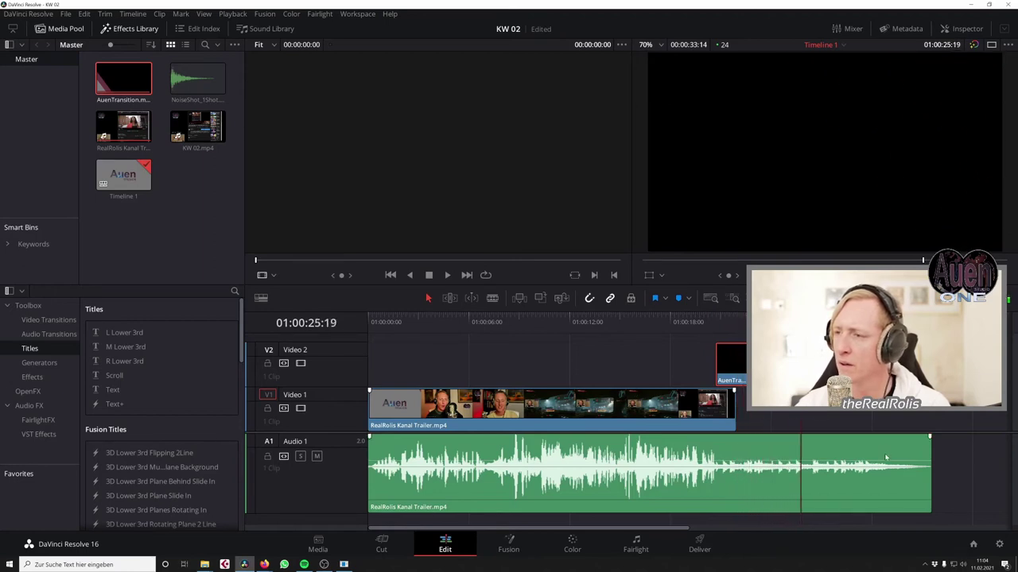
click(733, 330)
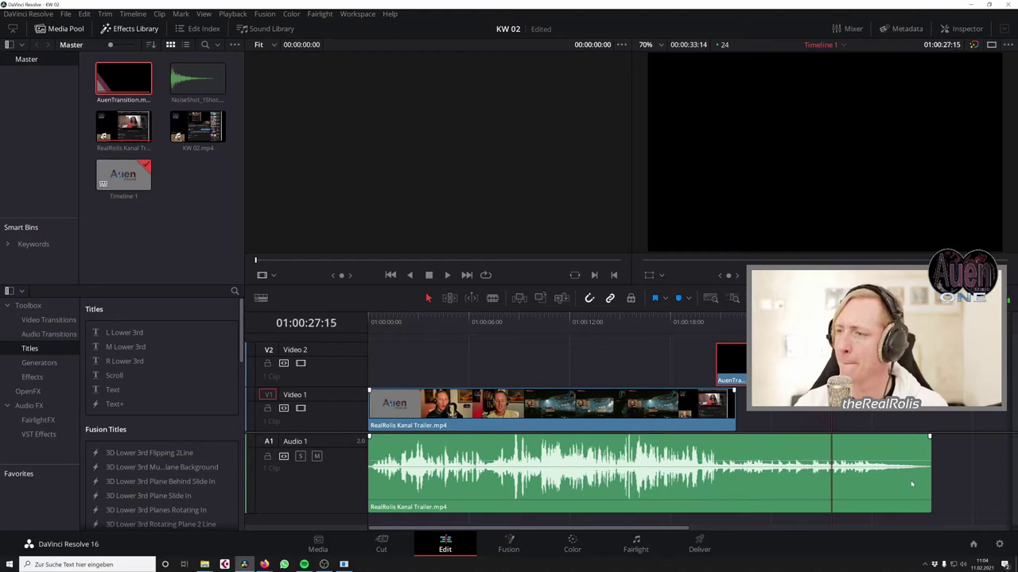
Trim the trailer audio's end, add a fade-out, save, and load KW 02.mp4 into the source viewer
mouse_move(928, 469)
mouse_down()
mouse_move(850, 475)
mouse_move(847, 453)
mouse_move(806, 437)
mouse_up()
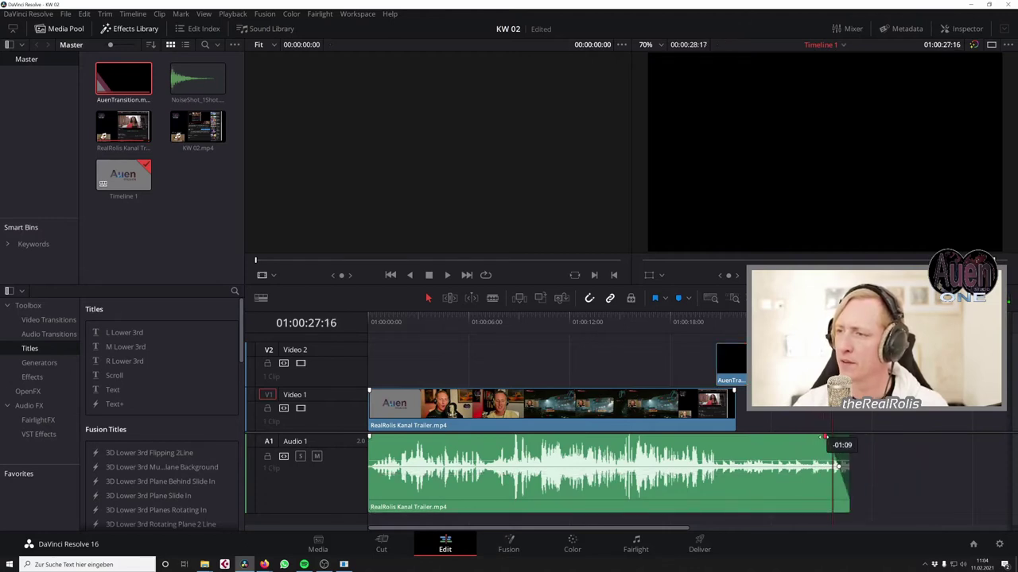
click(849, 472)
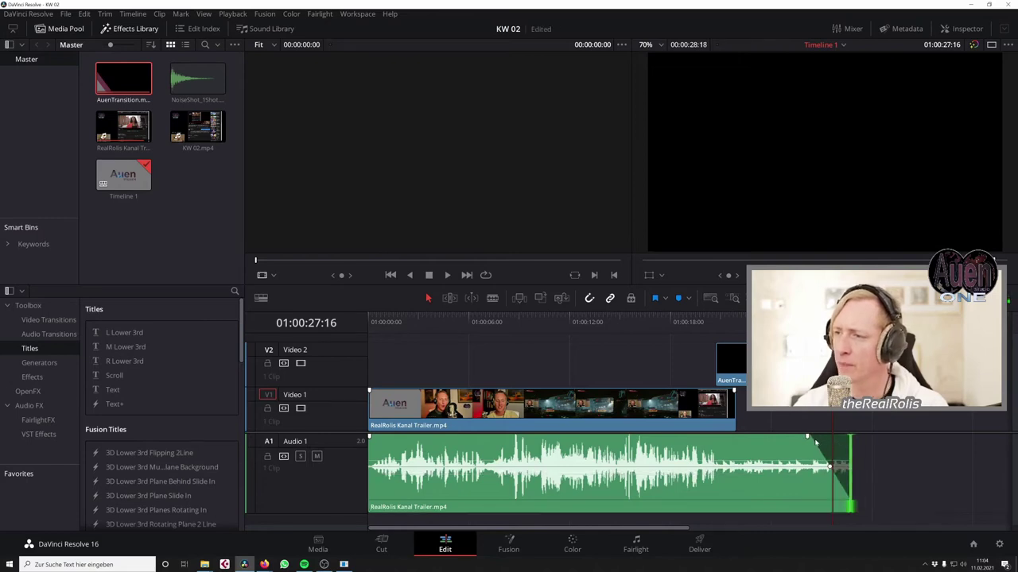
key(ctrl+s)
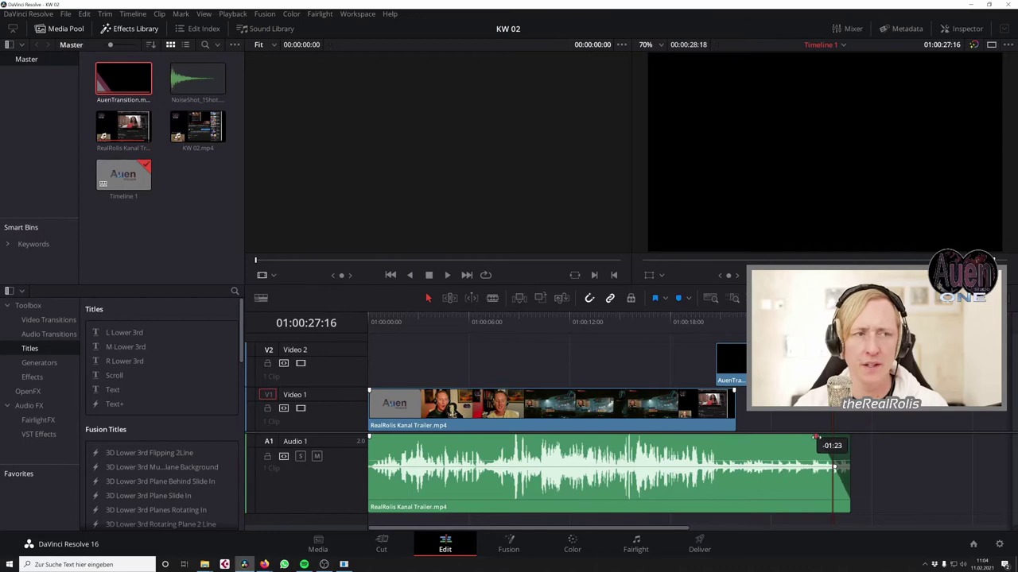
key(slash)
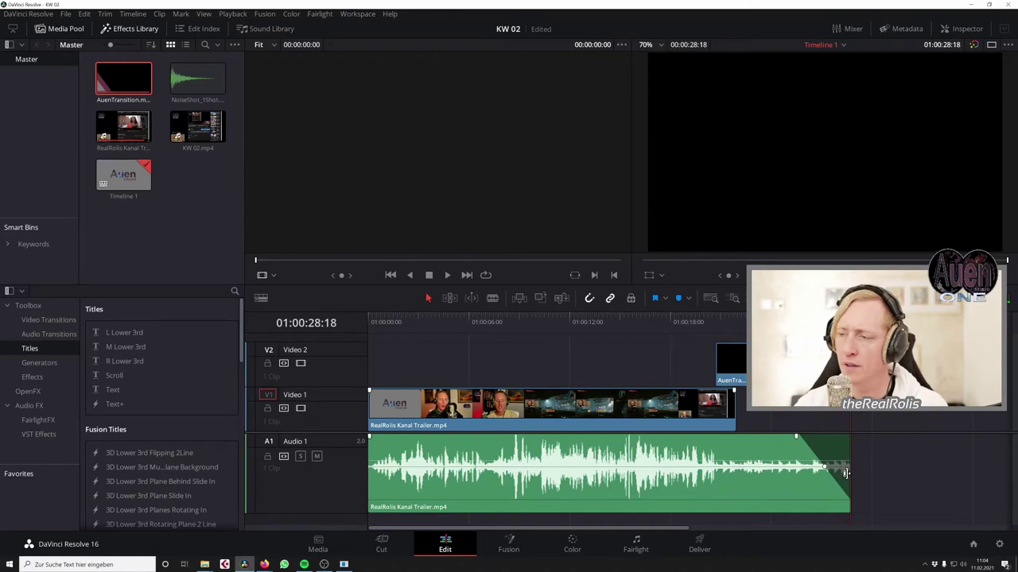
key(ctrl+s)
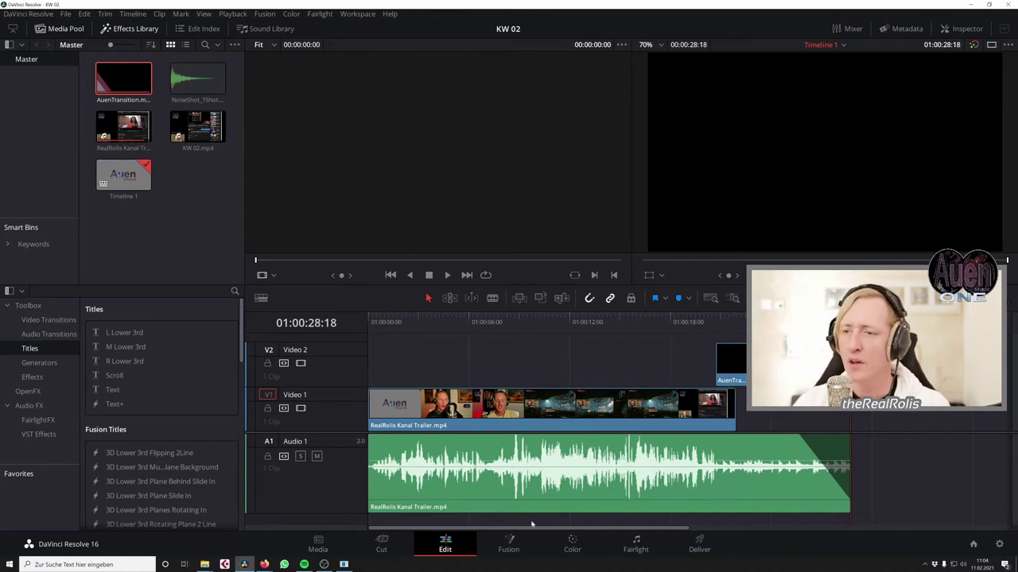
key(ctrl+minus)
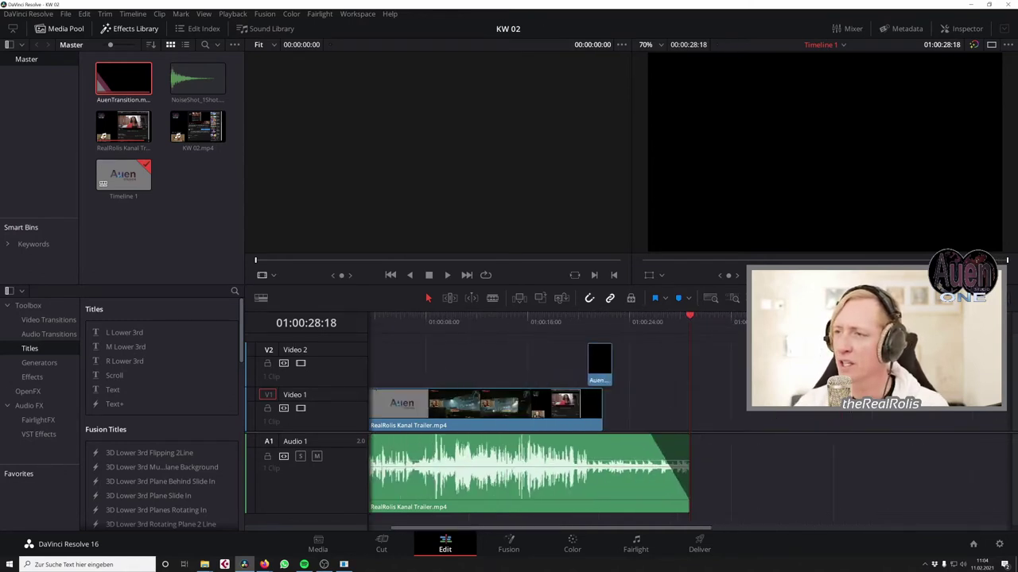
click(192, 134)
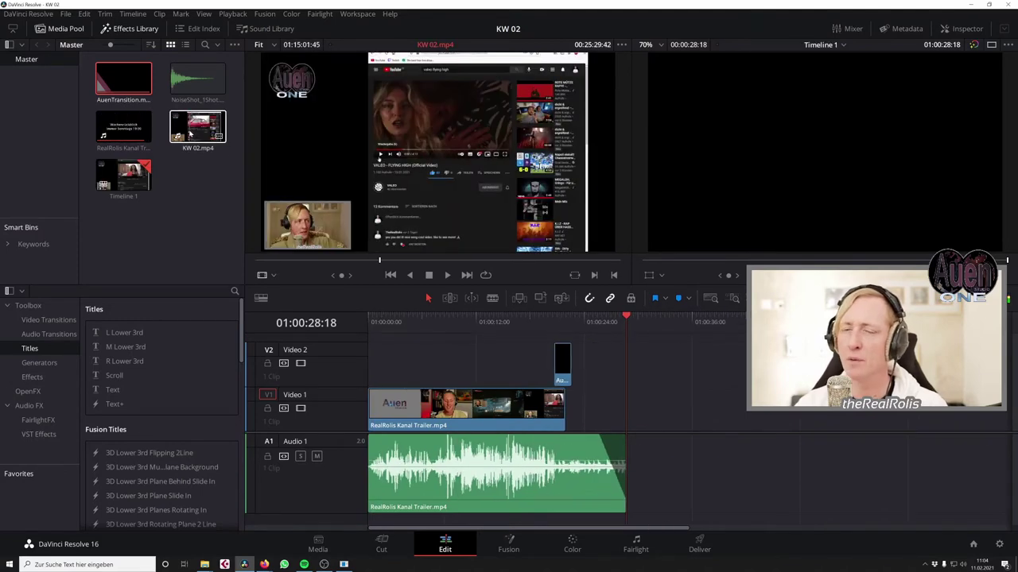
Place KW 02.mp4 after the trailer and park the playhead near 01:03:07 for a cut
mouse_move(191, 136)
mouse_down()
mouse_move(630, 413)
mouse_move(629, 395)
mouse_up()
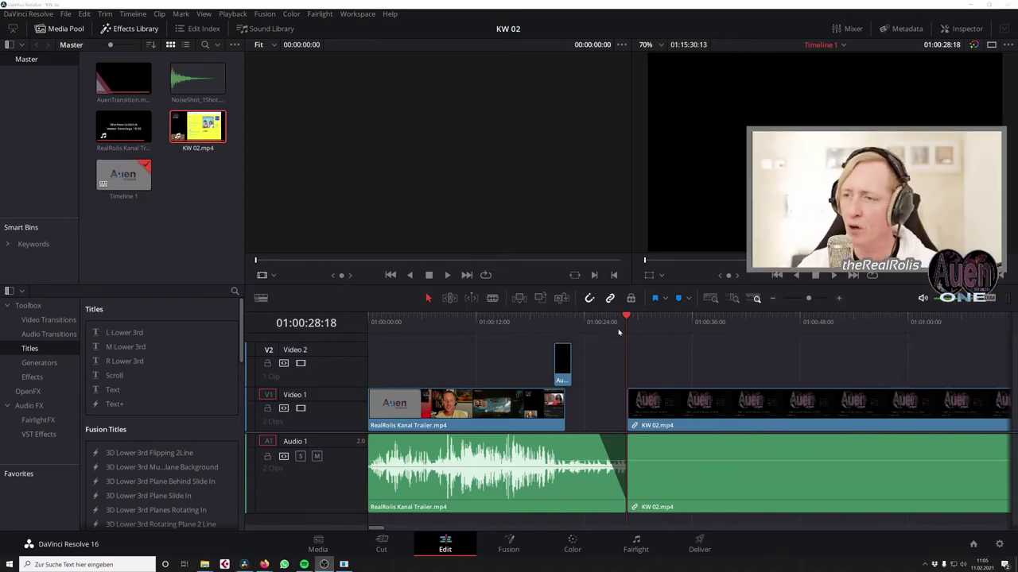
drag(808, 298, 793, 314)
drag(787, 312, 800, 312)
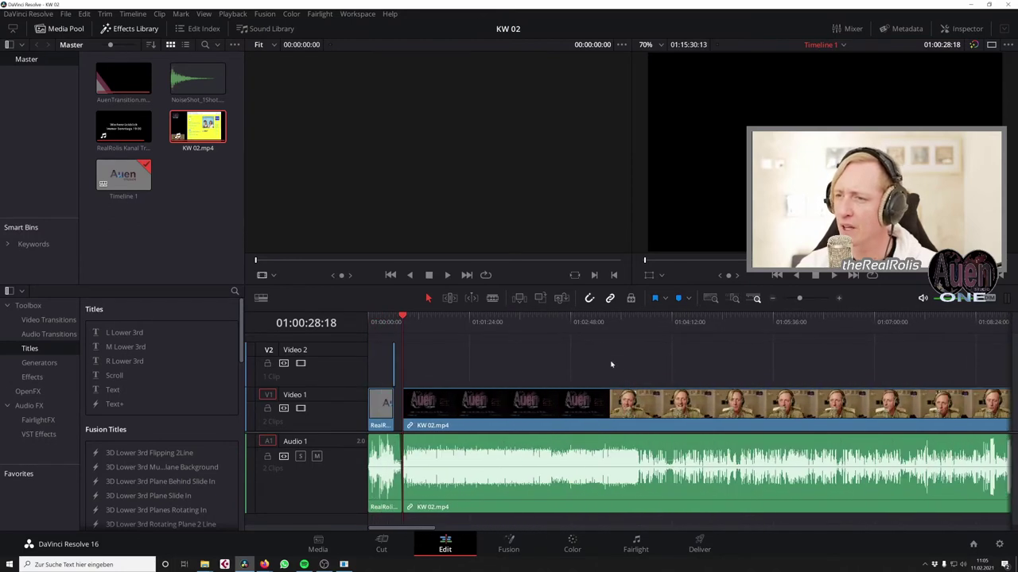
click(594, 322)
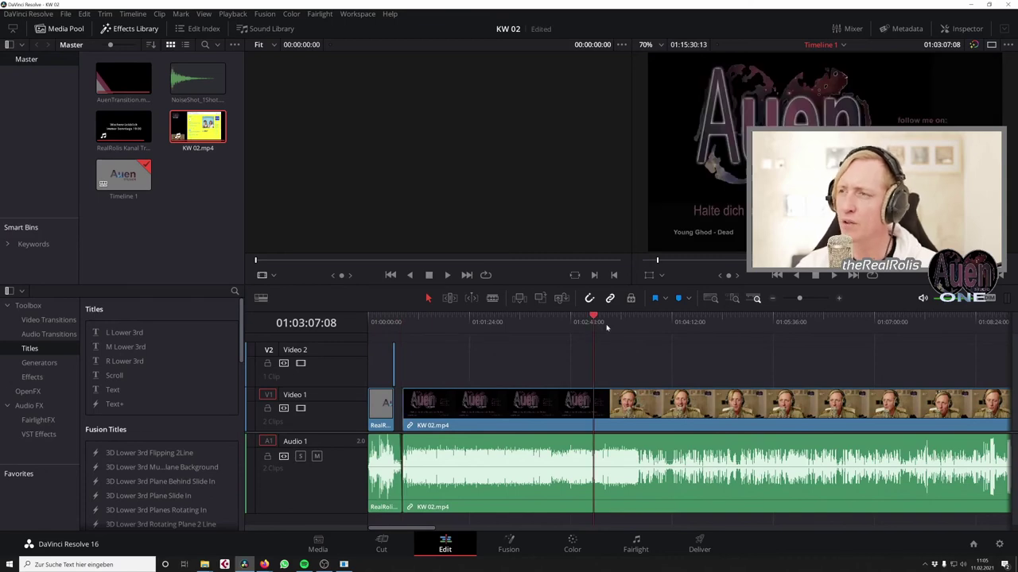
drag(606, 326, 595, 329)
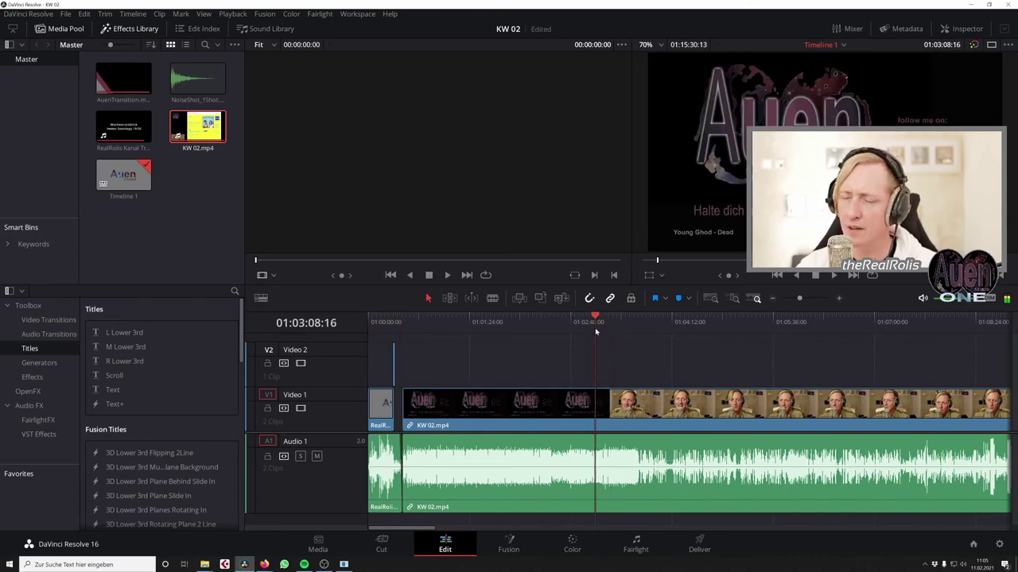
Blade KW 02.mp4 at 01:01:05:01 and delete its opening logo intro, closing the gap
click(494, 299)
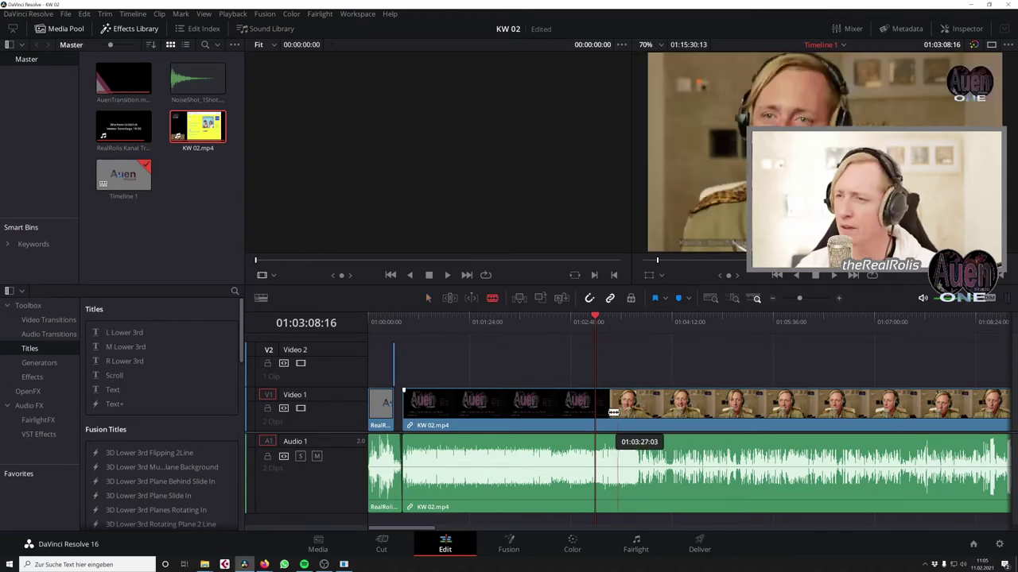
click(596, 412)
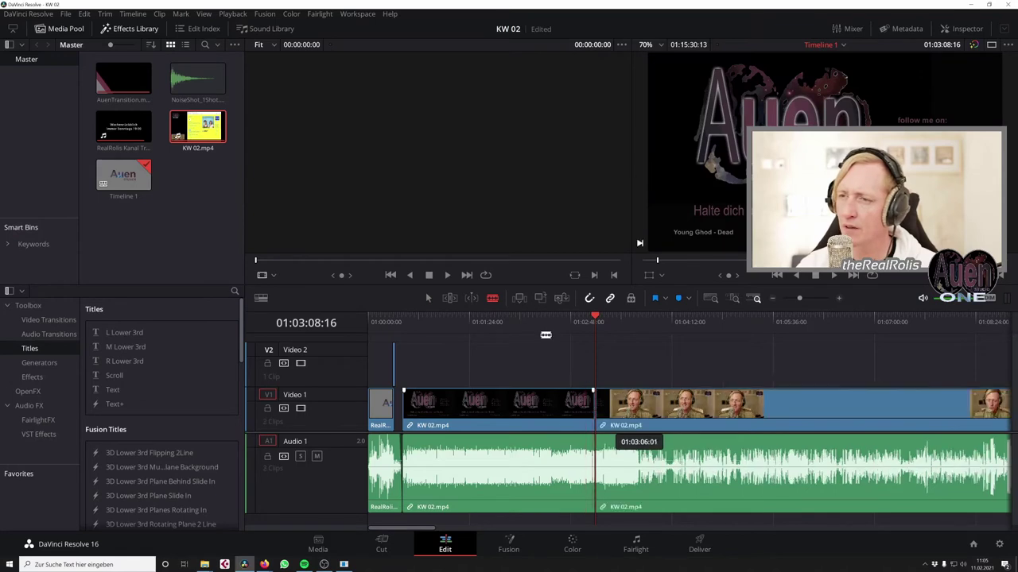
click(527, 406)
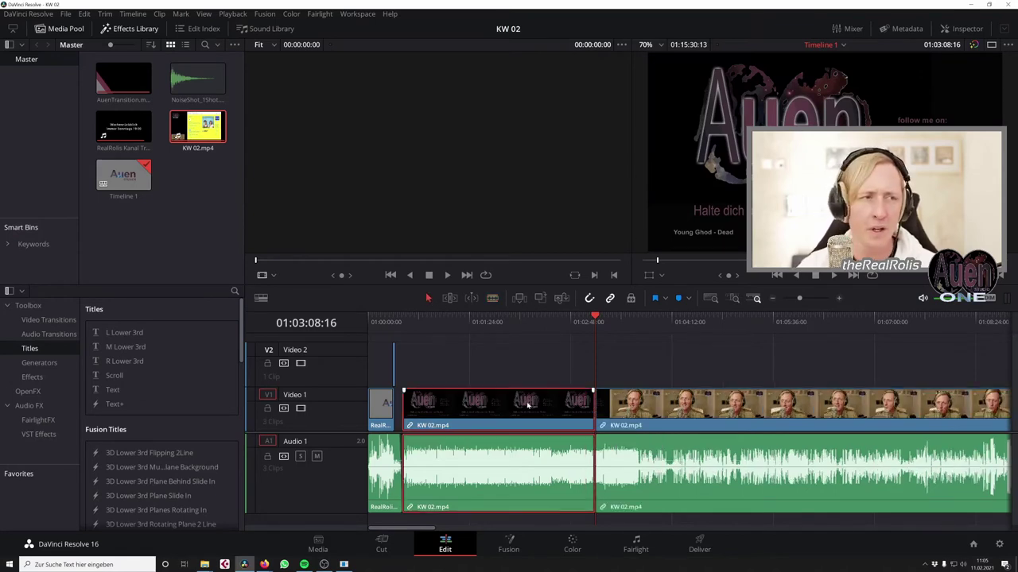
key(Delete)
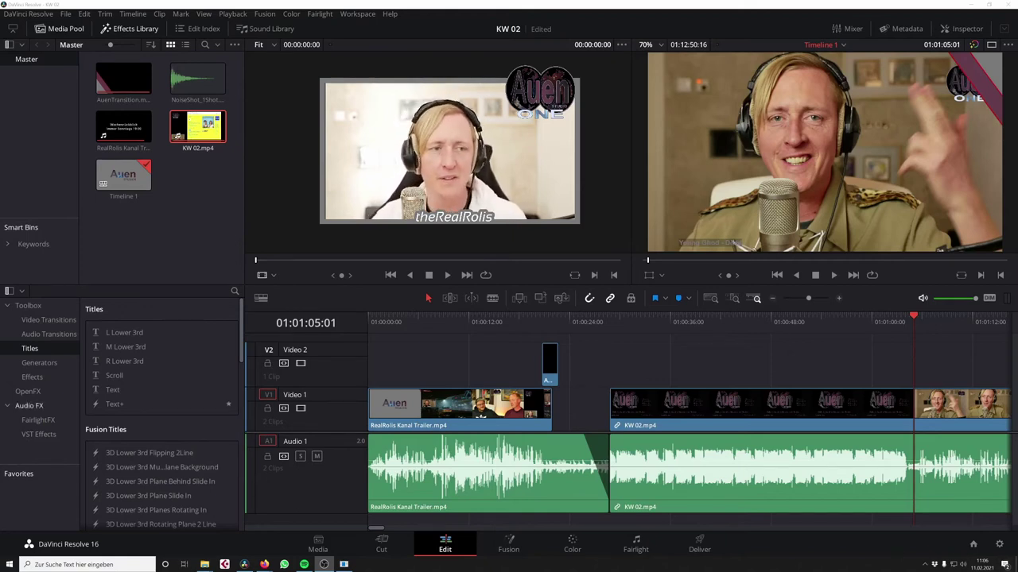
click(913, 325)
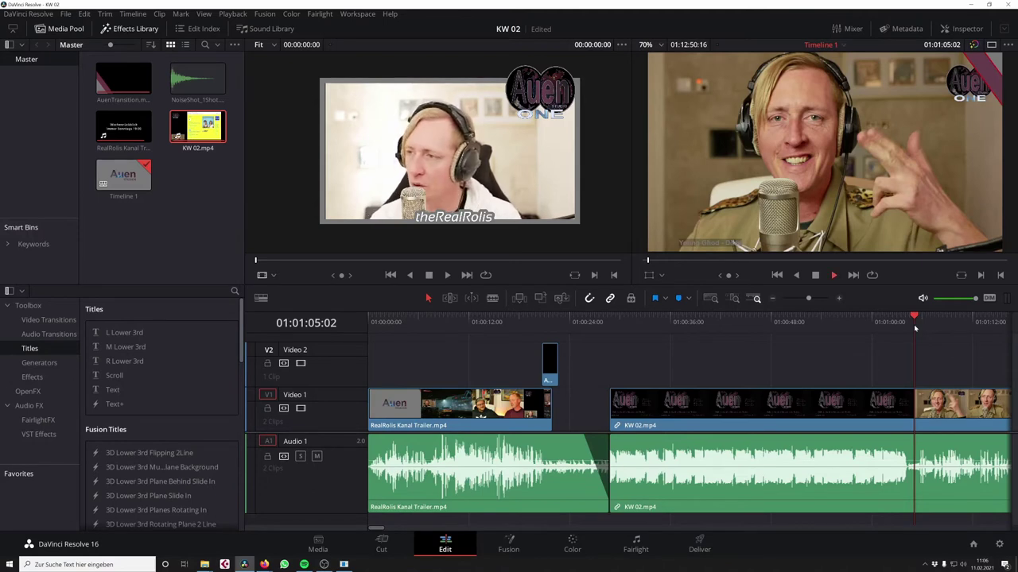
key(space)
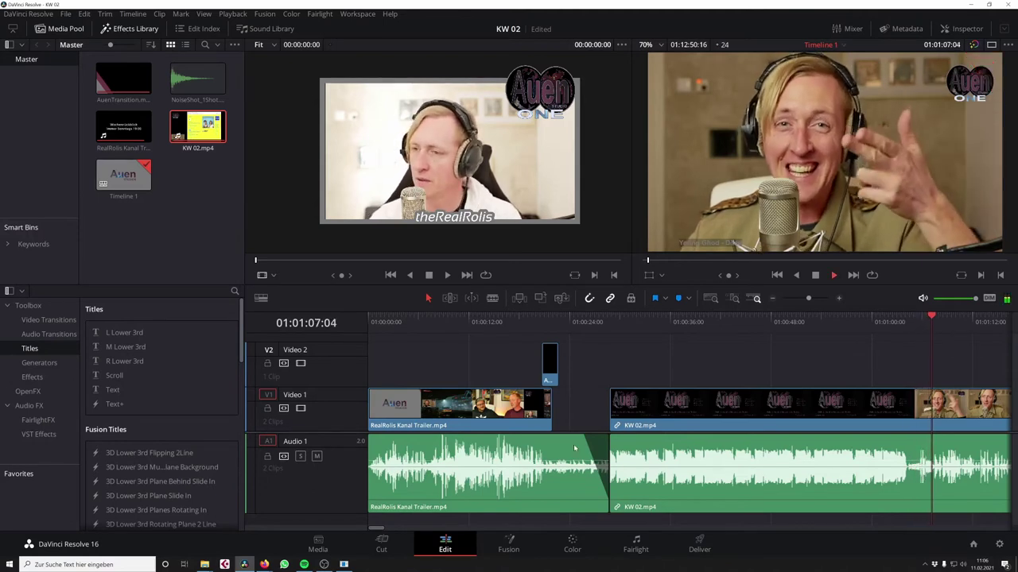
key(space)
drag(375, 529, 405, 530)
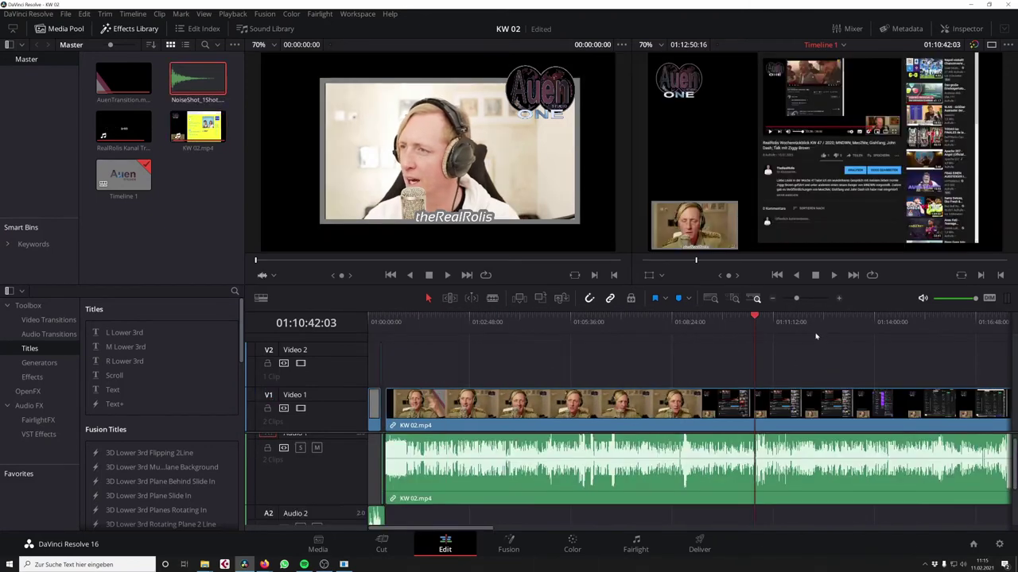
Scrub and play through KW 02 to stop at the 01:15:20:06 cut point
click(843, 328)
click(945, 333)
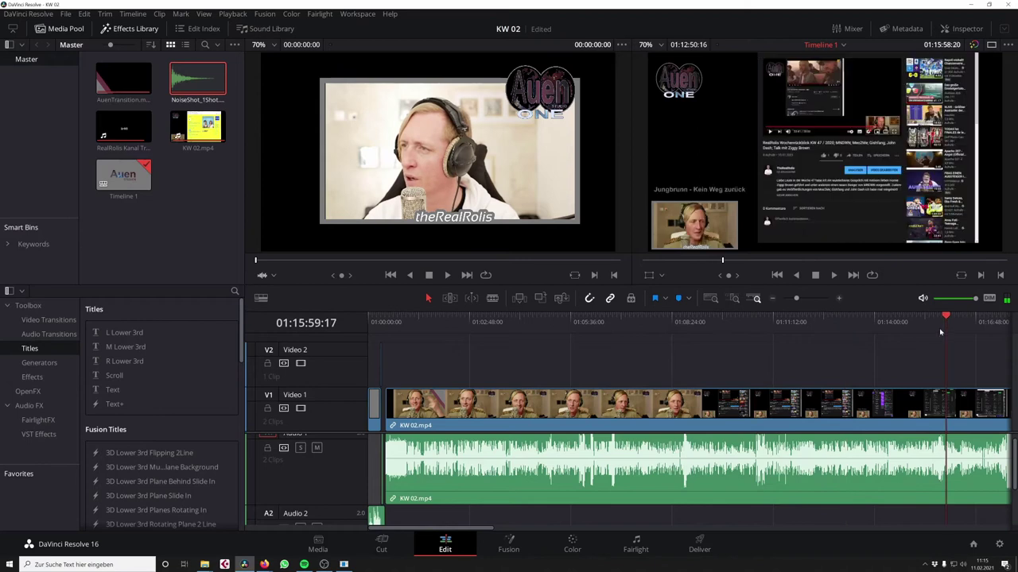
mouse_move(923, 328)
mouse_down()
mouse_move(772, 355)
mouse_move(688, 360)
mouse_move(690, 346)
mouse_up()
key(space)
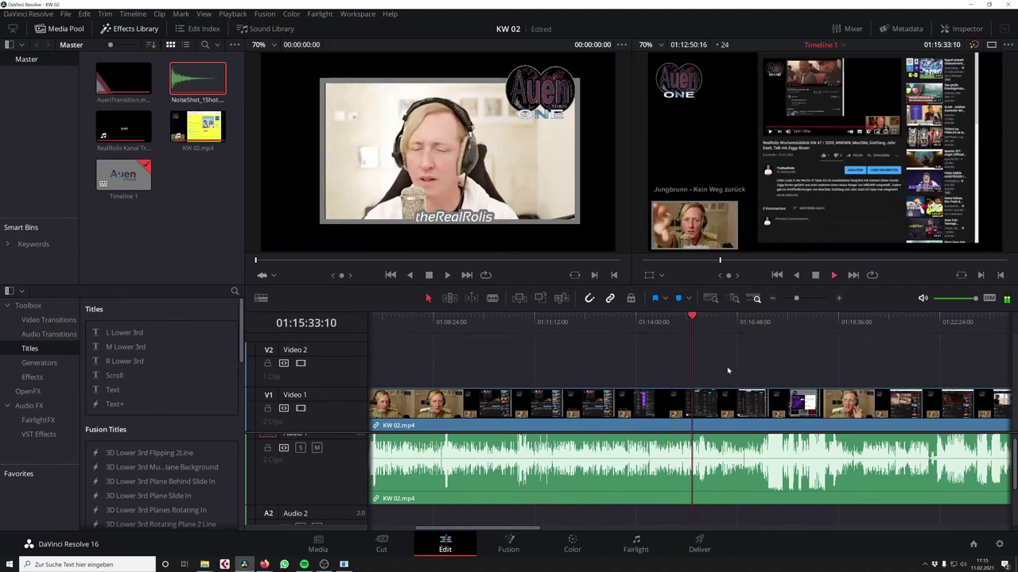
key(space)
Split KW 02 at the playhead with Ctrl+B and delete the earlier part, closing the gap
scroll(690, 346, up, 5)
key(ctrl+b)
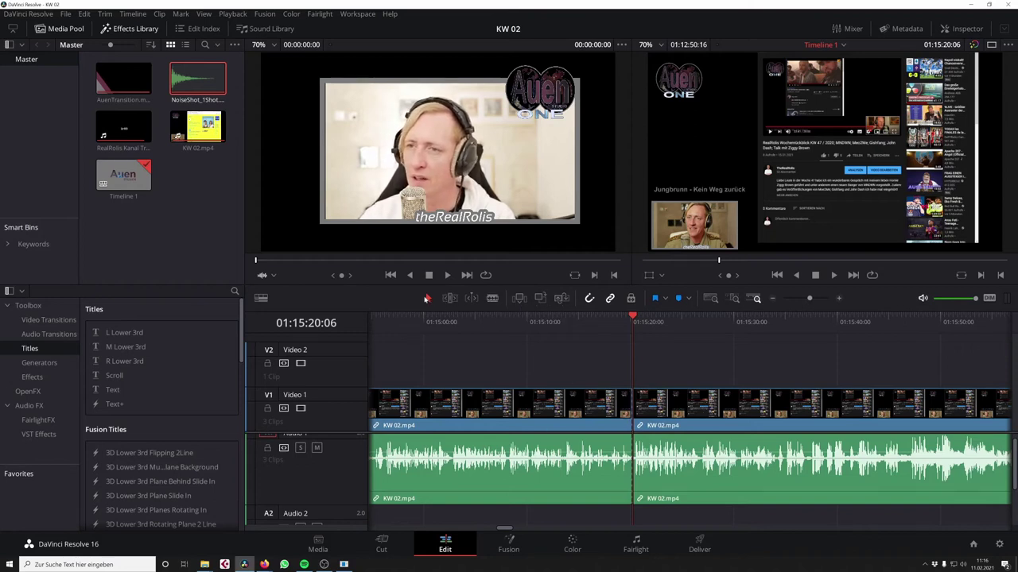
click(545, 417)
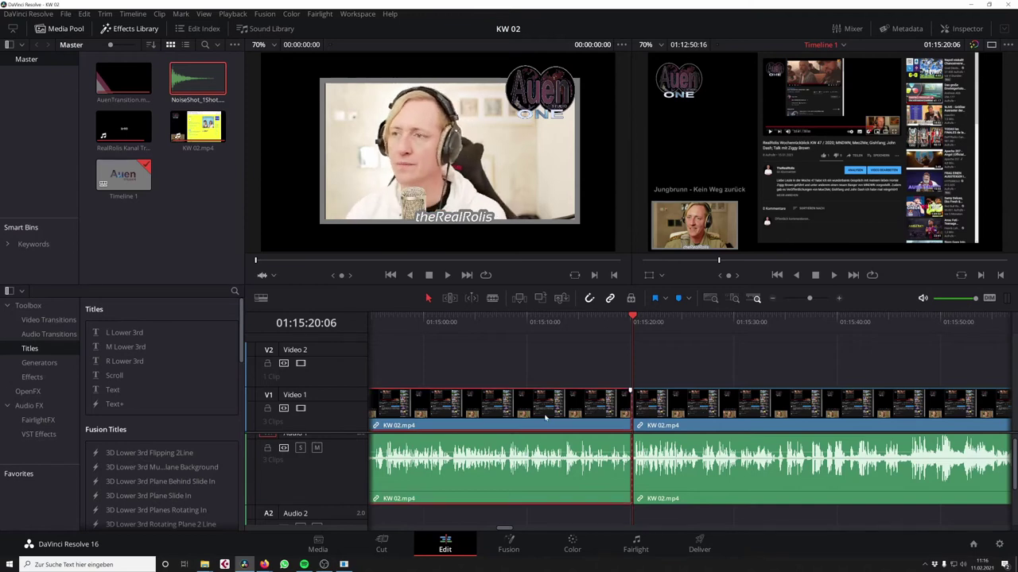
key(Delete)
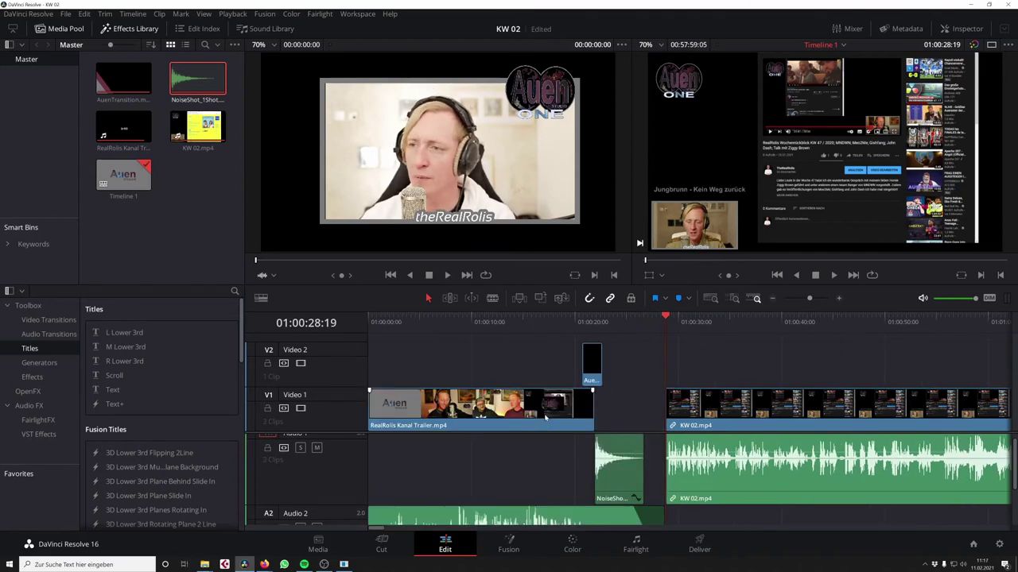
Save the project and replay the timeline from one frame before KW 02 starts
key(ctrl+s)
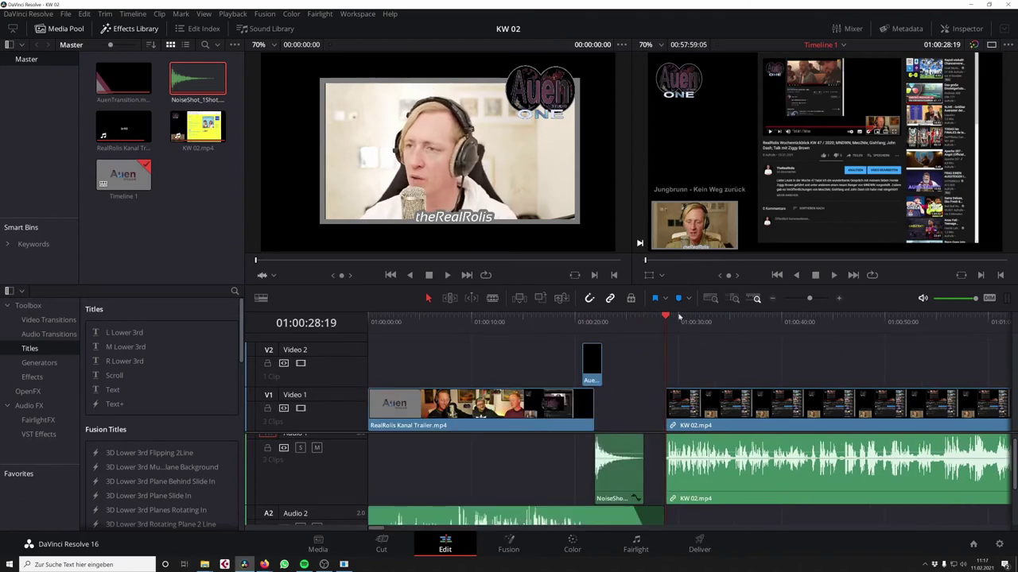
key(Left)
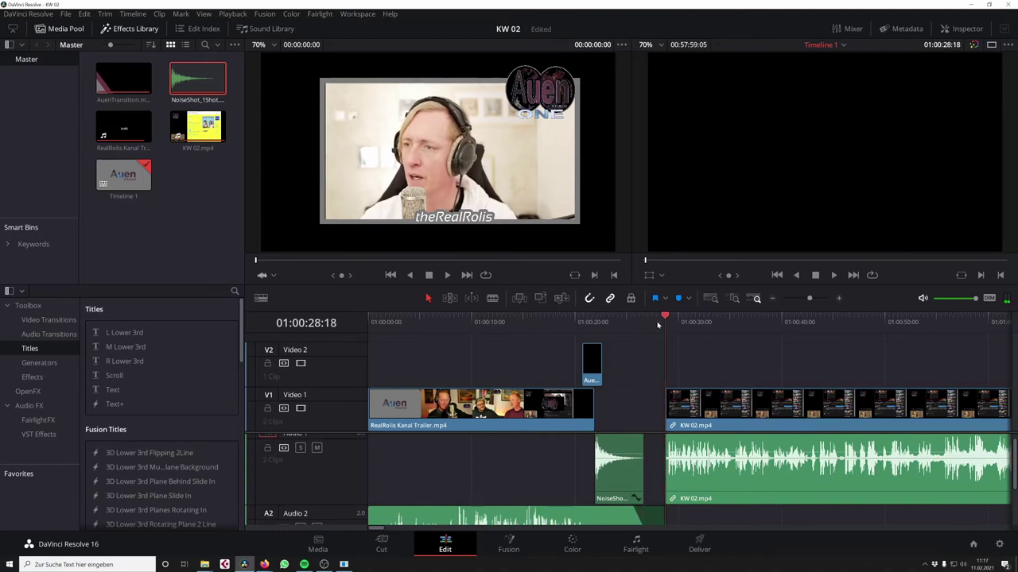
key(/)
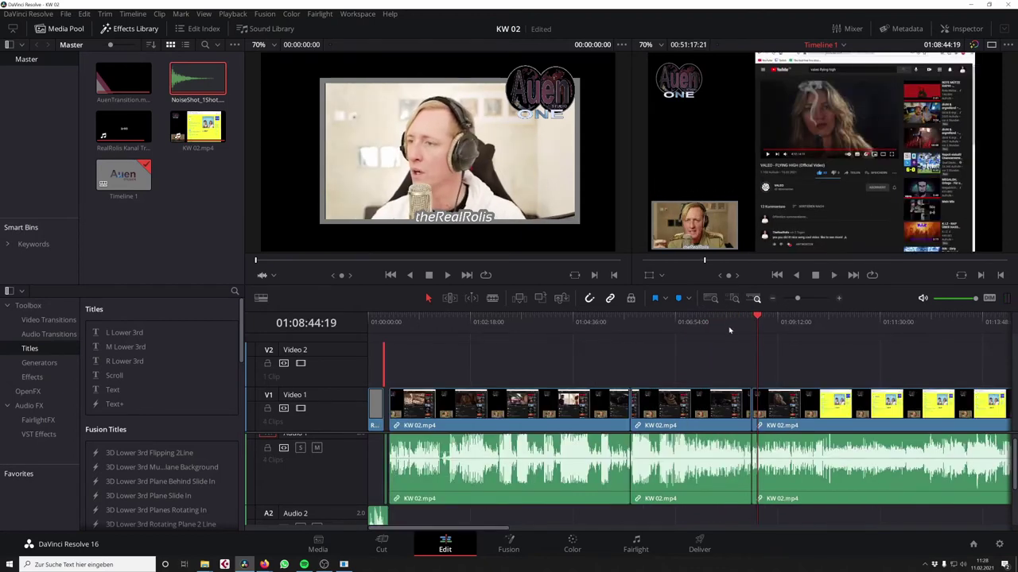
Inspect the cut at 01:08:37:14 up close, then return the playhead to 01:00:20:17
click(751, 321)
drag(797, 298, 813, 298)
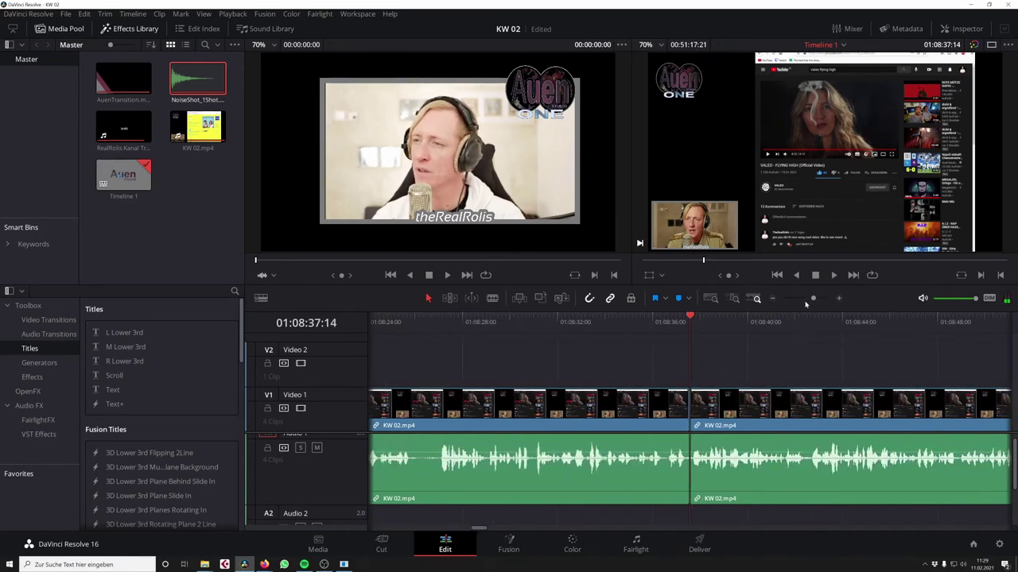
drag(814, 298, 801, 298)
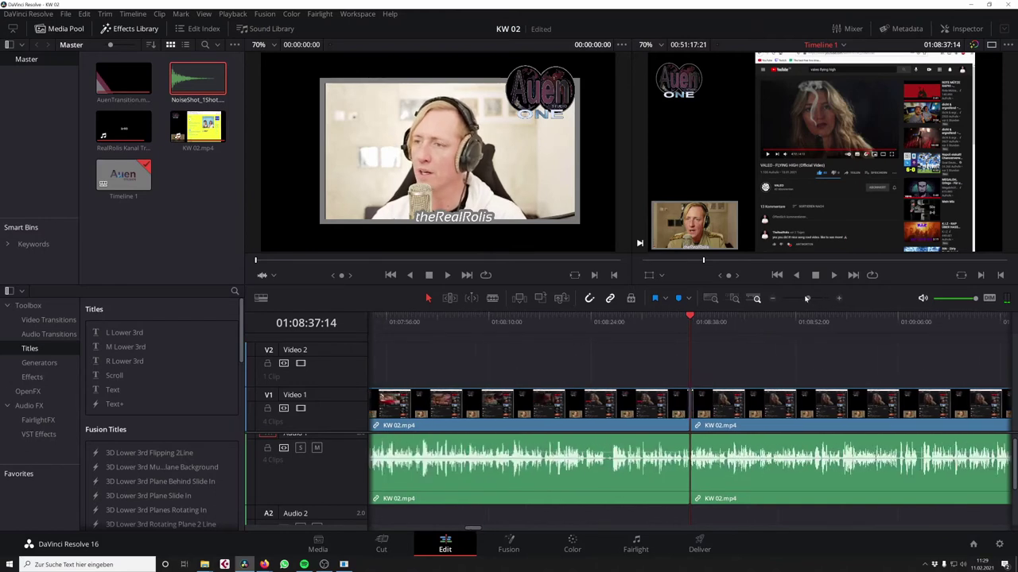
drag(436, 318, 408, 338)
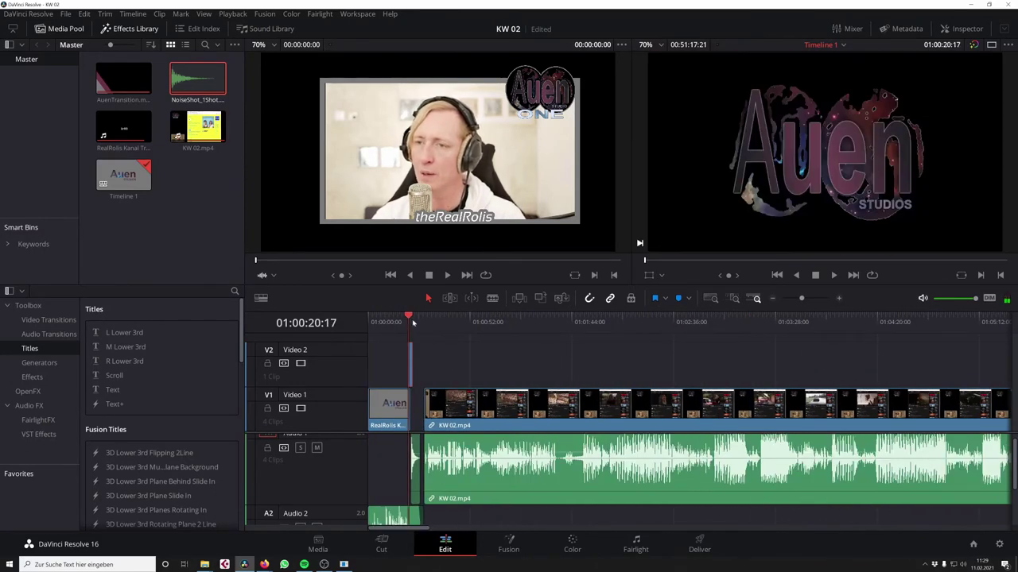
Link the Video 2 title clip with the NoiseShot sound clip and save
click(810, 298)
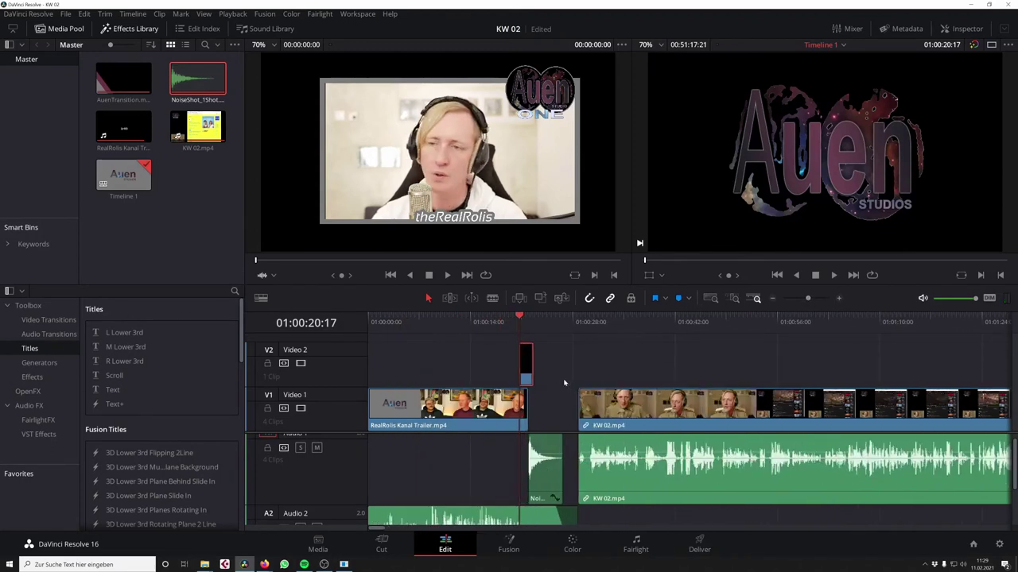
click(551, 432)
click(548, 467)
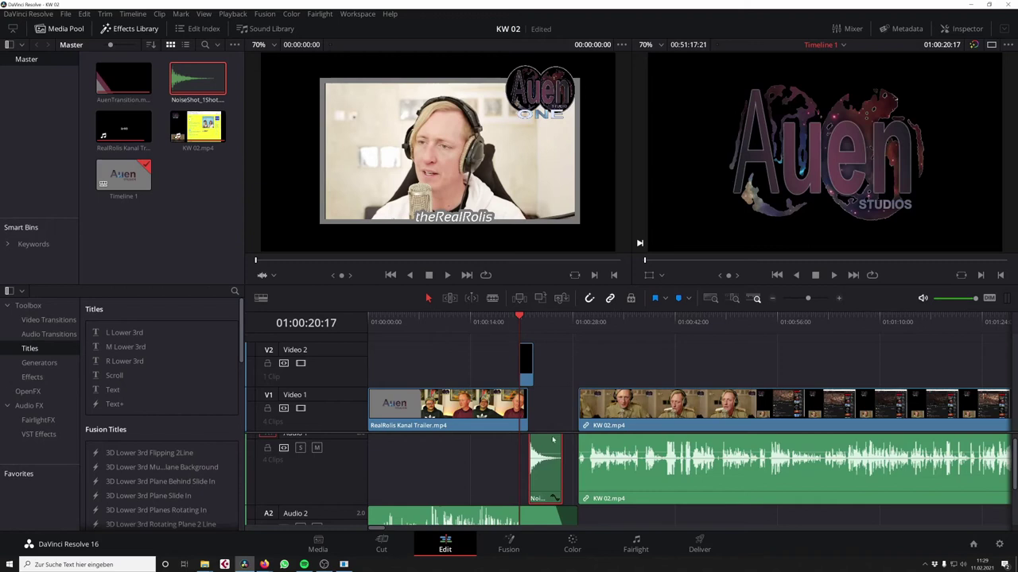
right_click(525, 365)
click(558, 358)
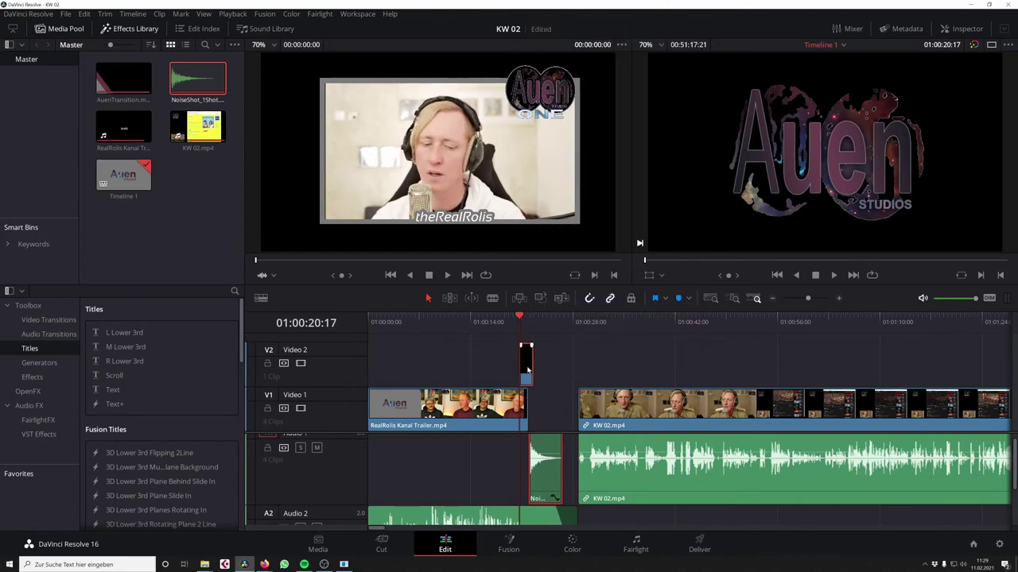
key(ctrl+s)
Drag the linked pair to confirm they move together, save, and reselect both clips
drag(527, 368, 524, 372)
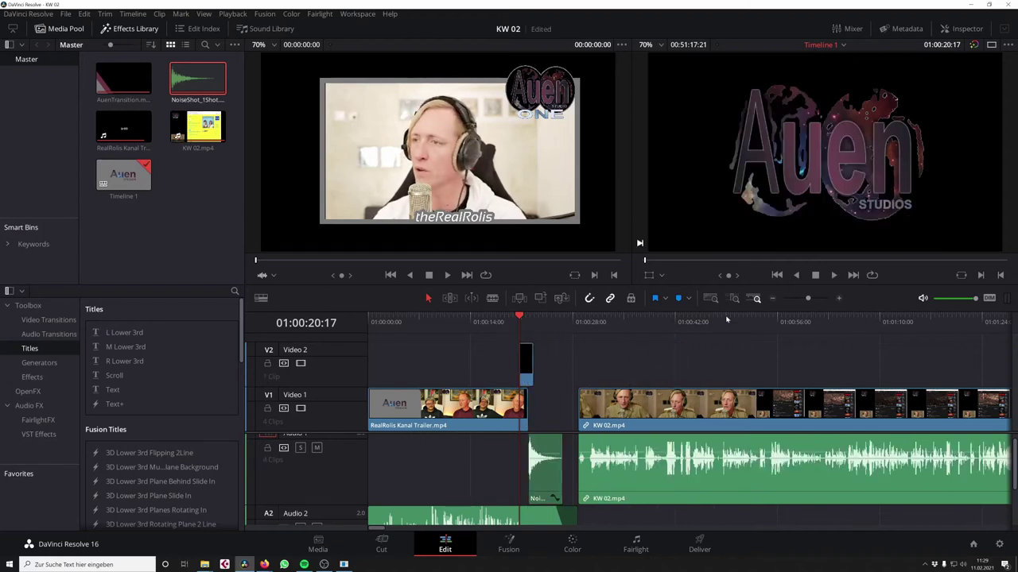
key(ctrl+s)
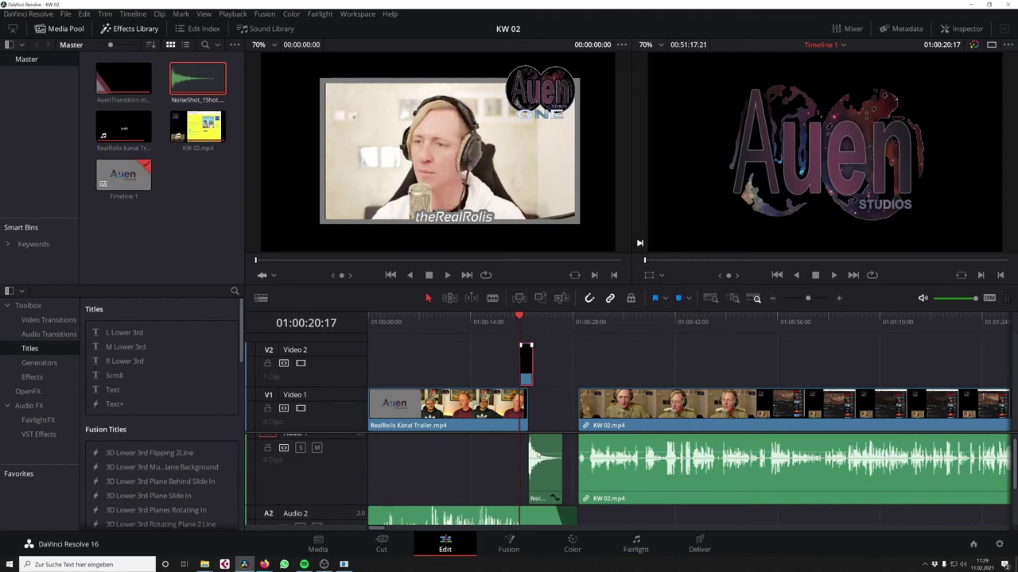
click(538, 456)
click(528, 368)
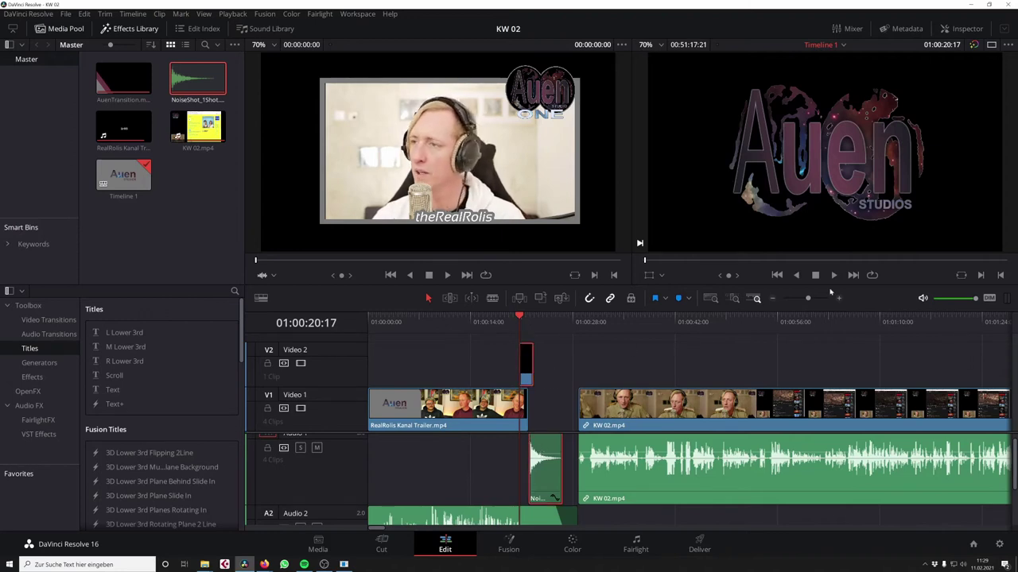
Copy the NoiseShot sound alone down onto the Audio 2 track
drag(807, 301, 805, 301)
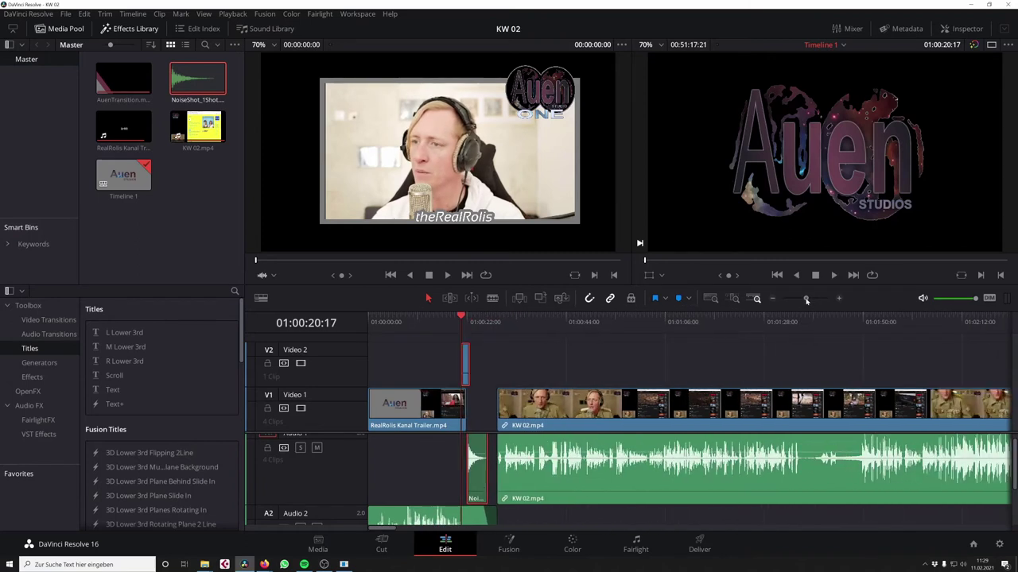
click(475, 464)
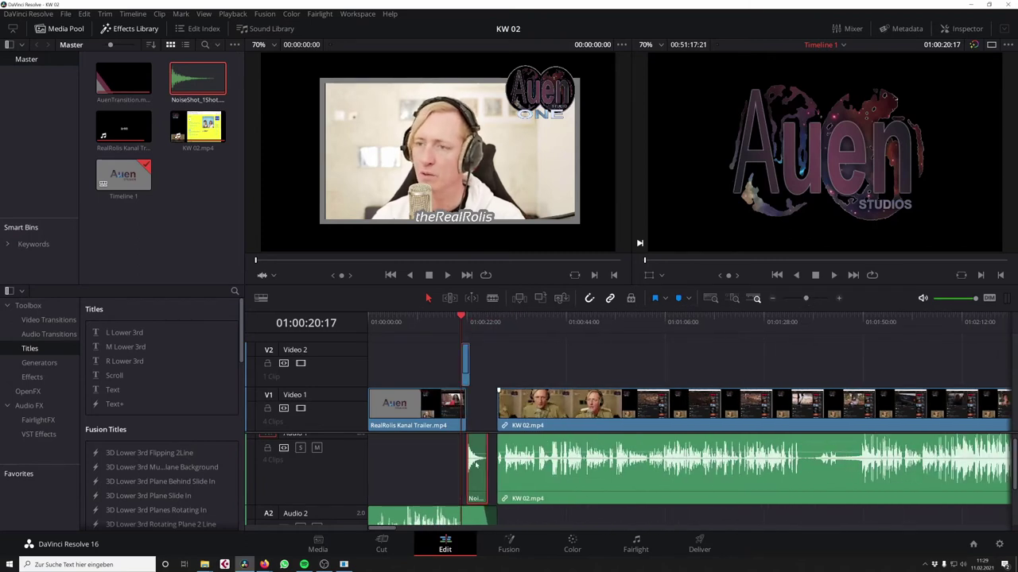
drag(475, 463, 537, 511)
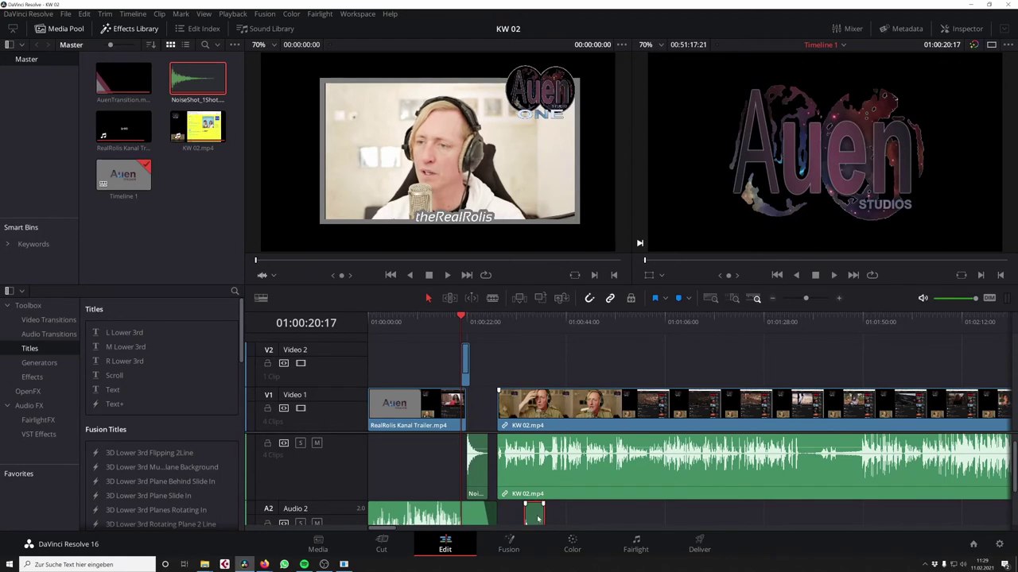
Try inserting NoiseShot into the KW 02 audio about 7 seconds later, save, then undo twice
drag(533, 517, 582, 465)
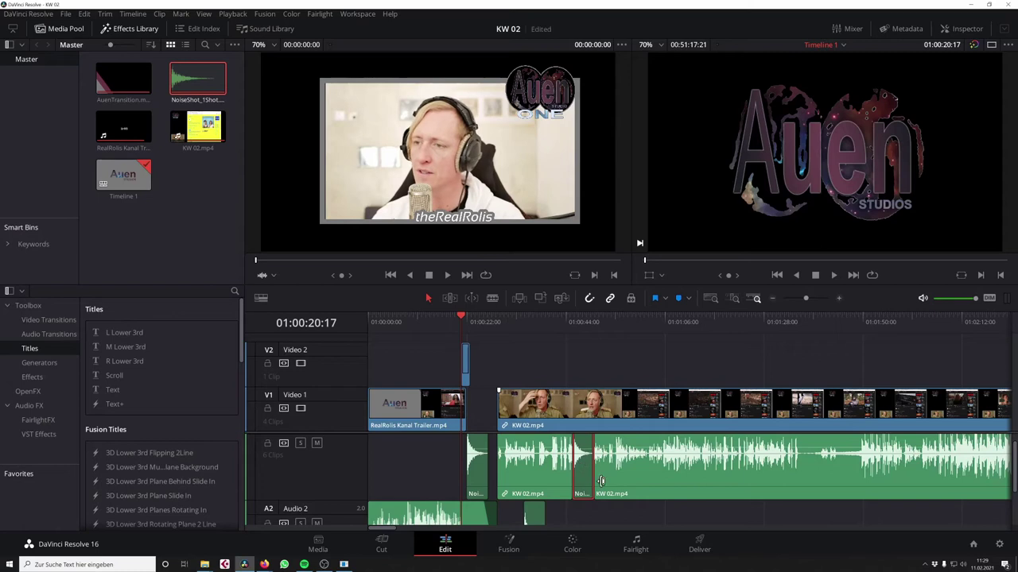
drag(582, 465, 645, 475)
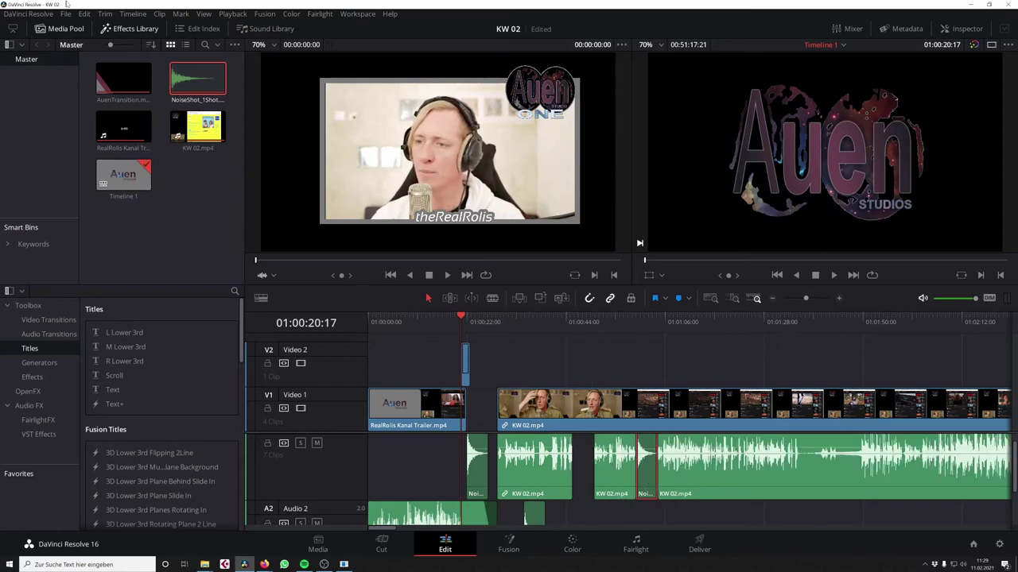
key(ctrl+s)
key(ctrl+z)
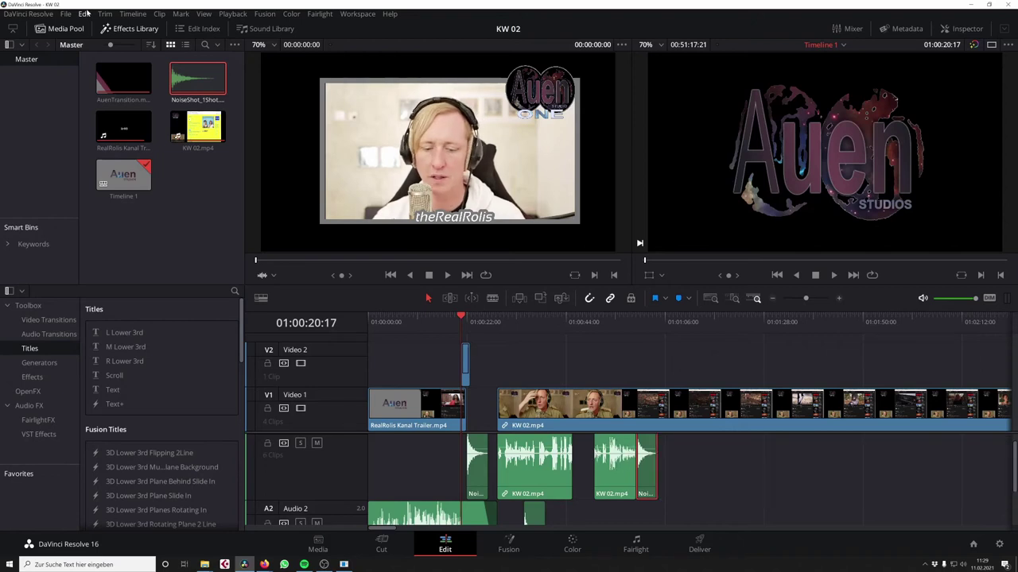
key(ctrl+z)
key(ctrl+z)
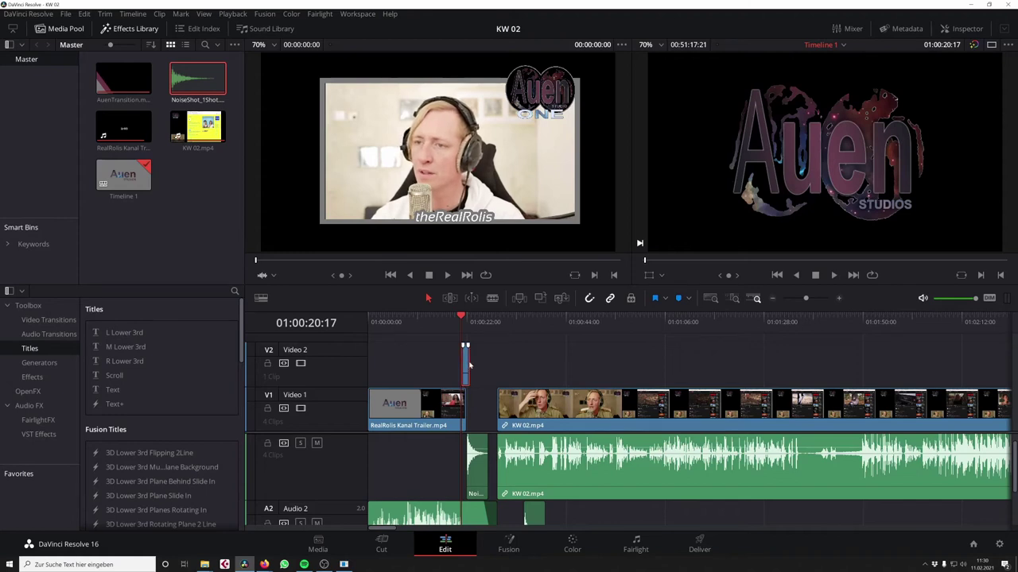
Duplicate the title and sound pair and carry it along to about 01:08:32
drag(469, 365, 532, 365)
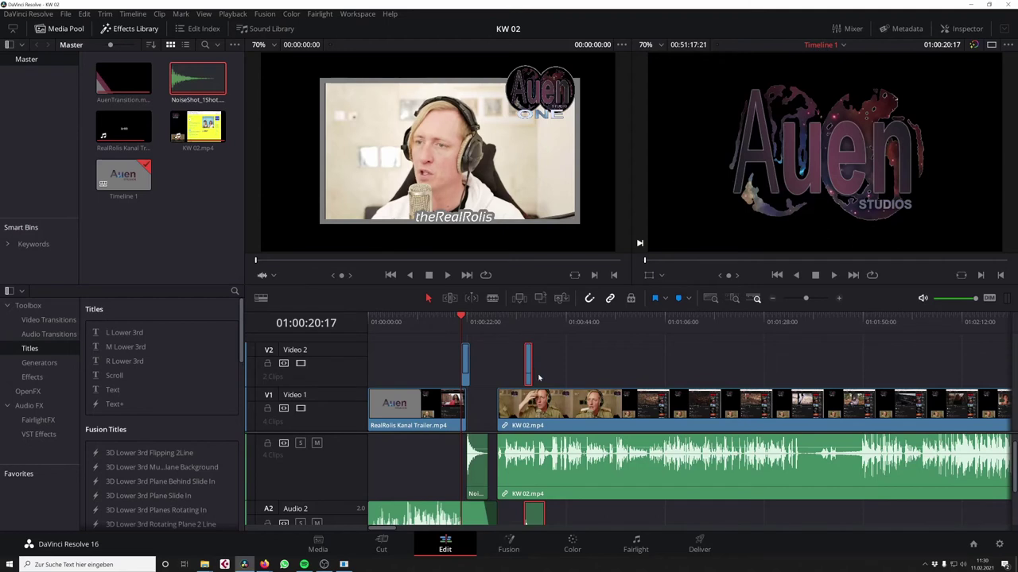
drag(529, 368, 922, 368)
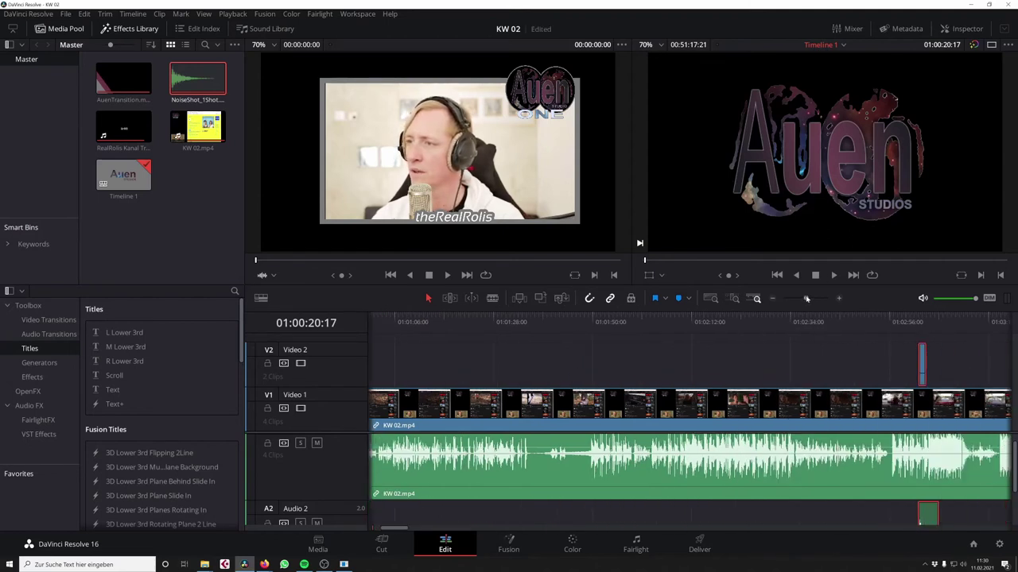
drag(806, 298, 797, 298)
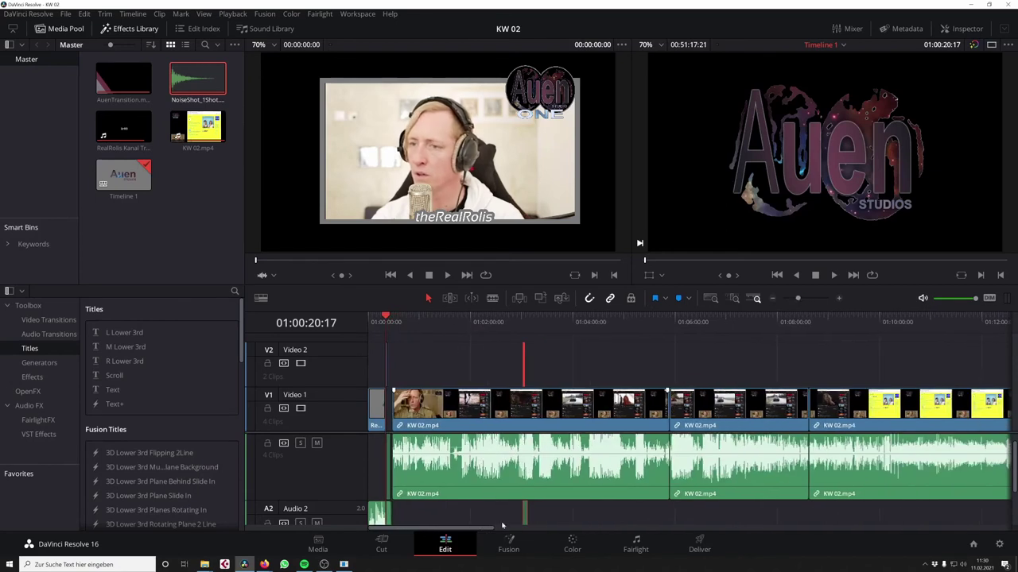
drag(525, 519, 803, 522)
scroll(697, 325, up, 5)
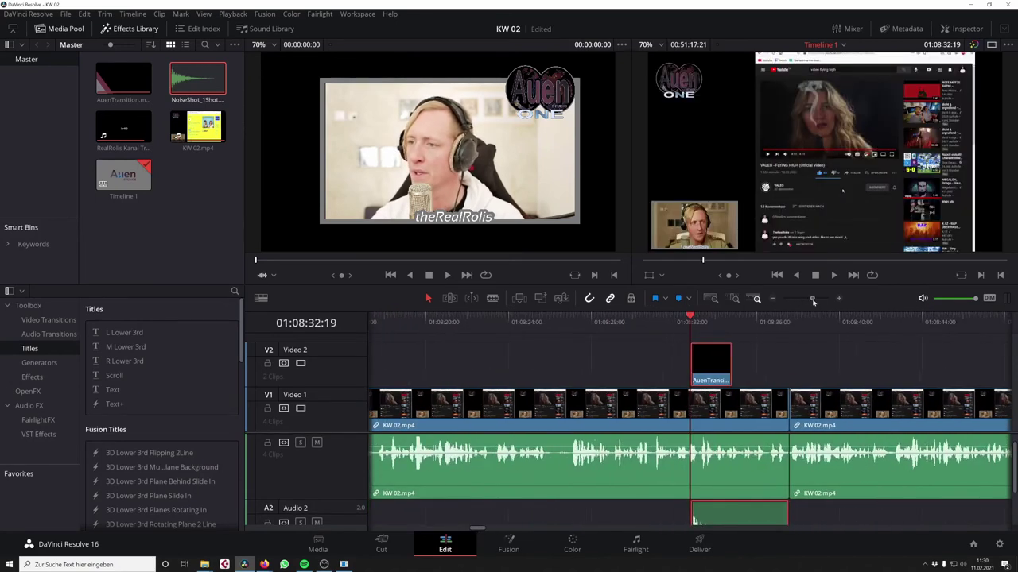
Move AuenTransition later on Video 2, its Audio 2 sound slightly later, and preview it
drag(717, 378, 785, 378)
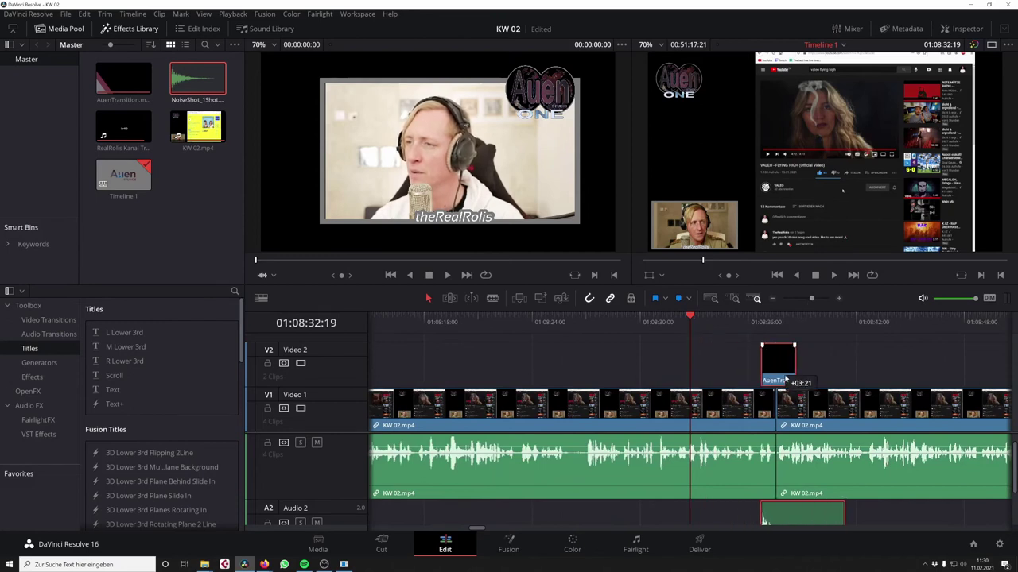
drag(803, 516, 820, 517)
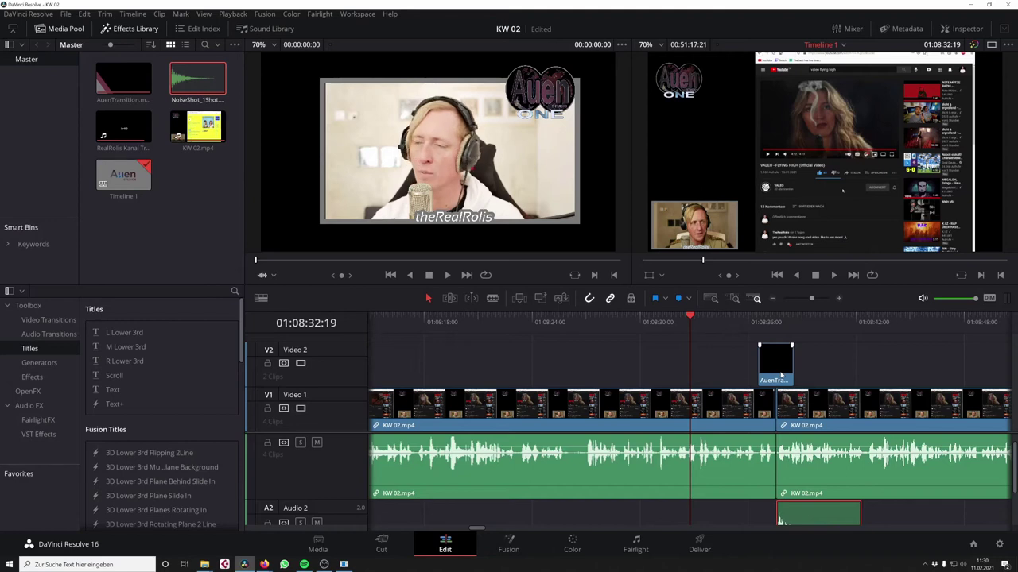
key(space)
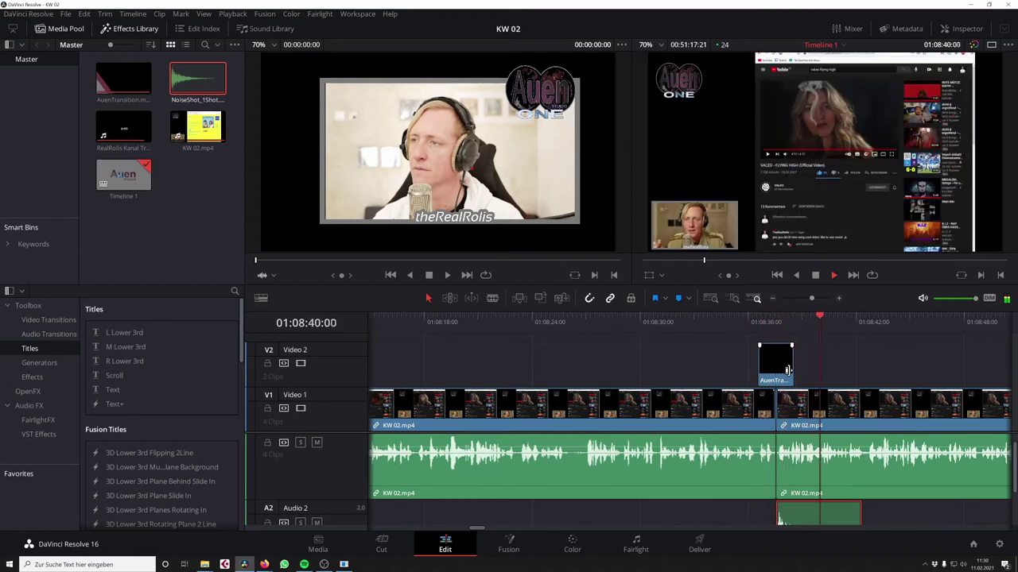
key(space)
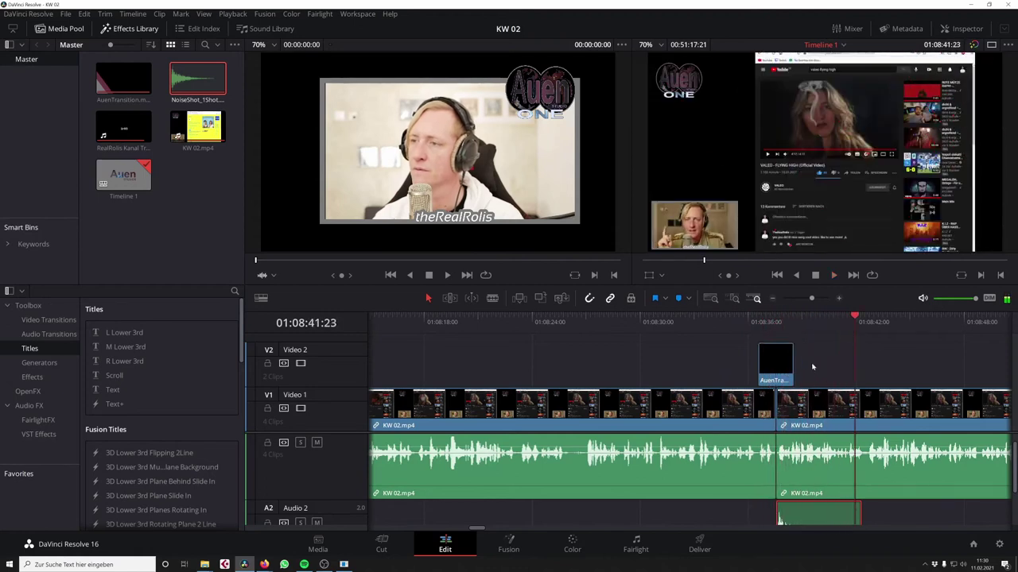
click(783, 370)
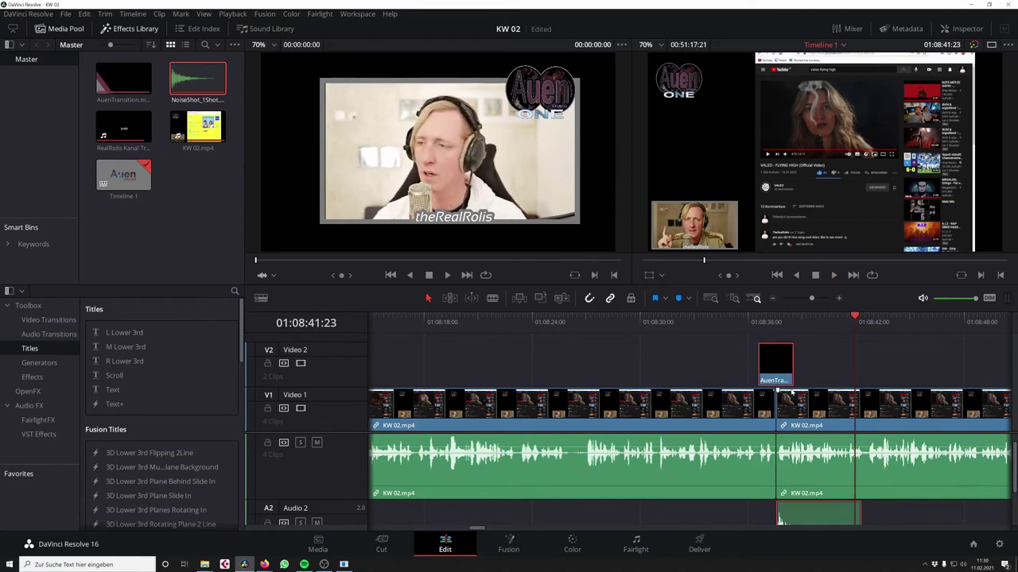
click(724, 356)
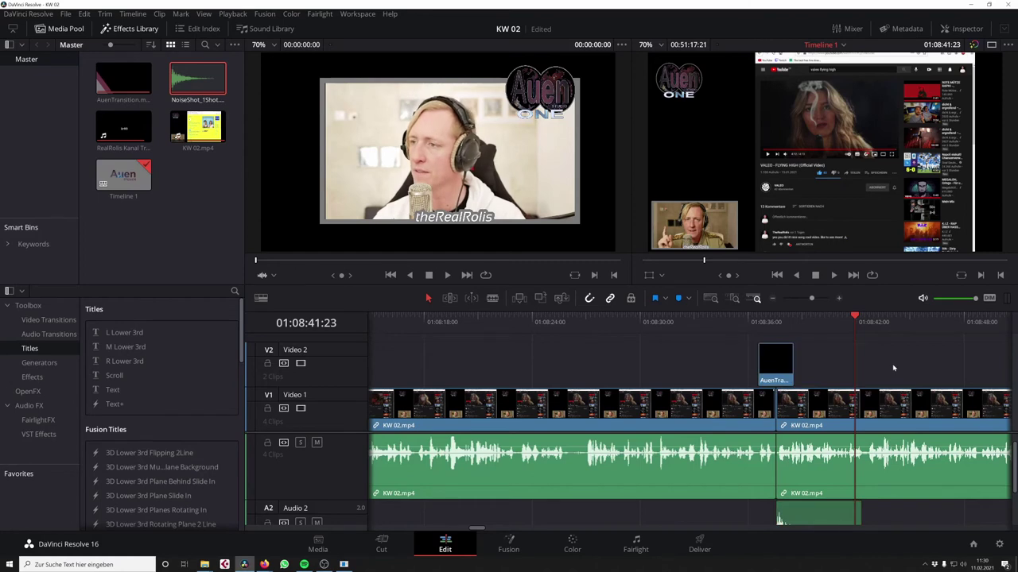
click(776, 363)
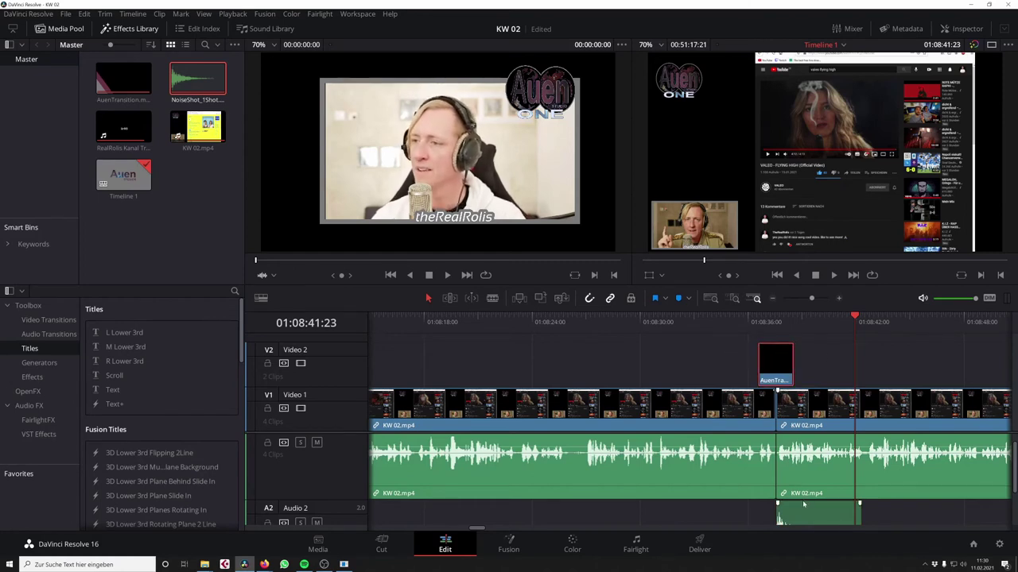
Link the V2 AuenTransition title with its Audio 2 sound, test-dragging and undoing the move
click(803, 502)
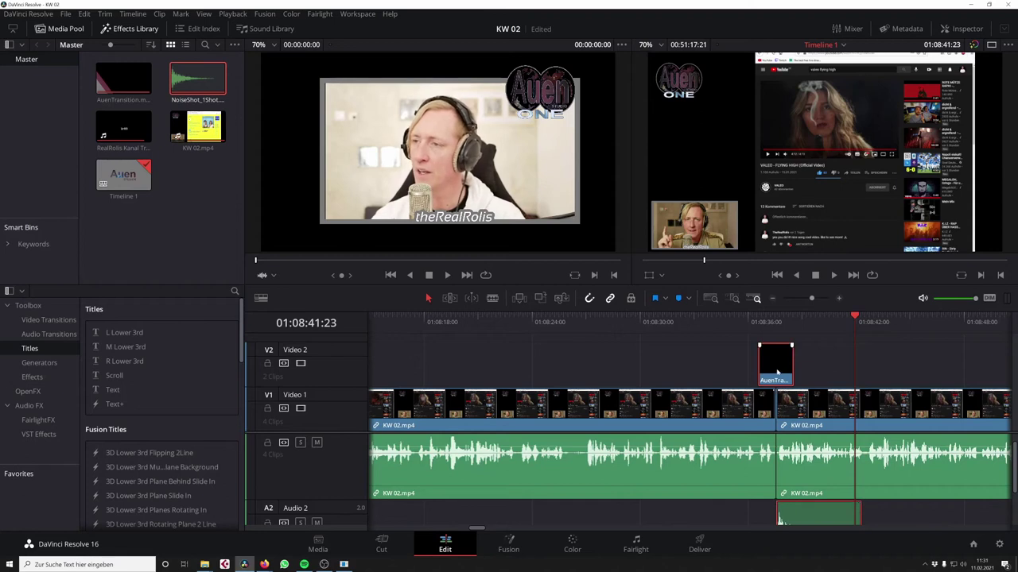
right_click(776, 368)
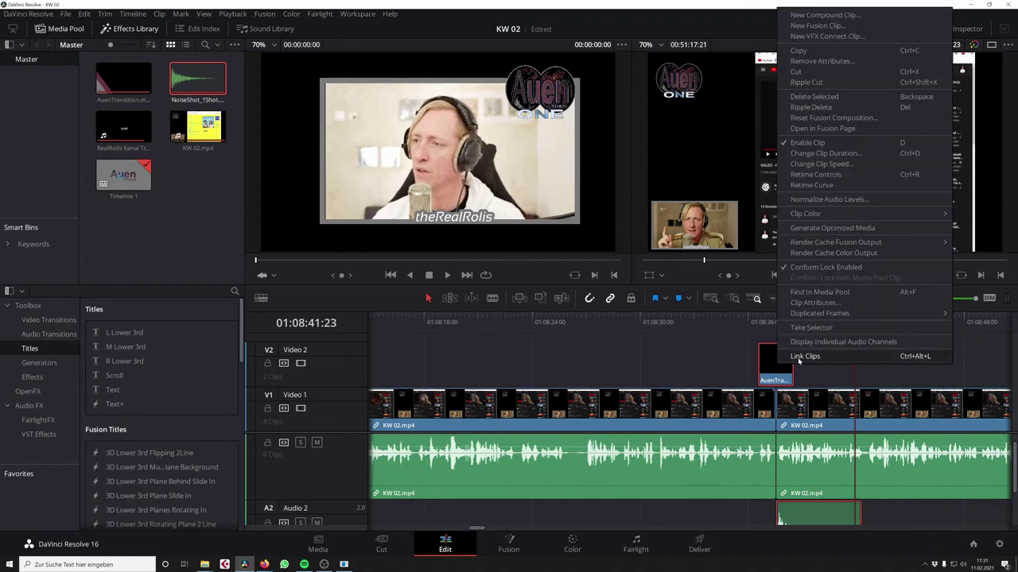
click(798, 359)
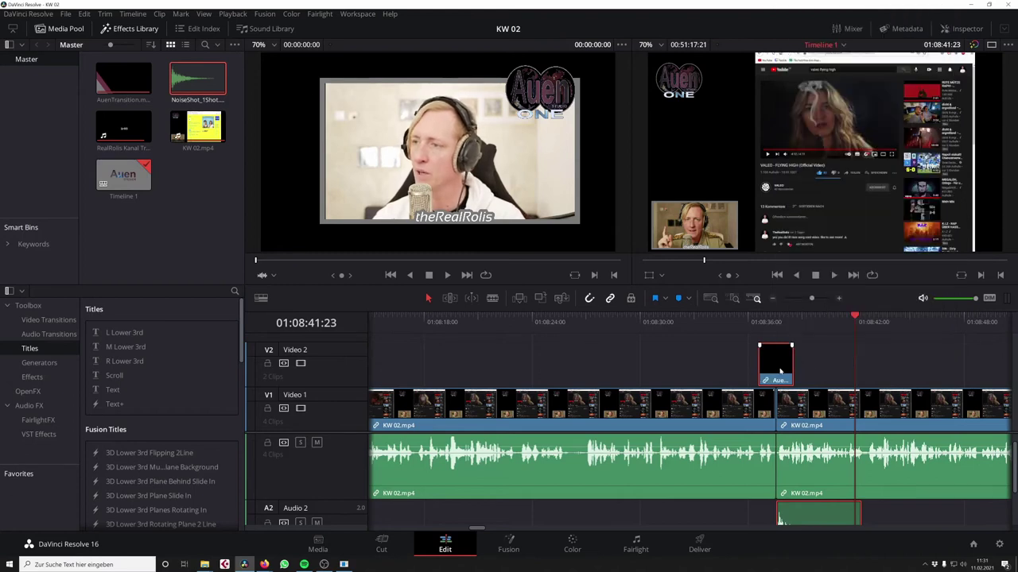
drag(778, 372, 672, 360)
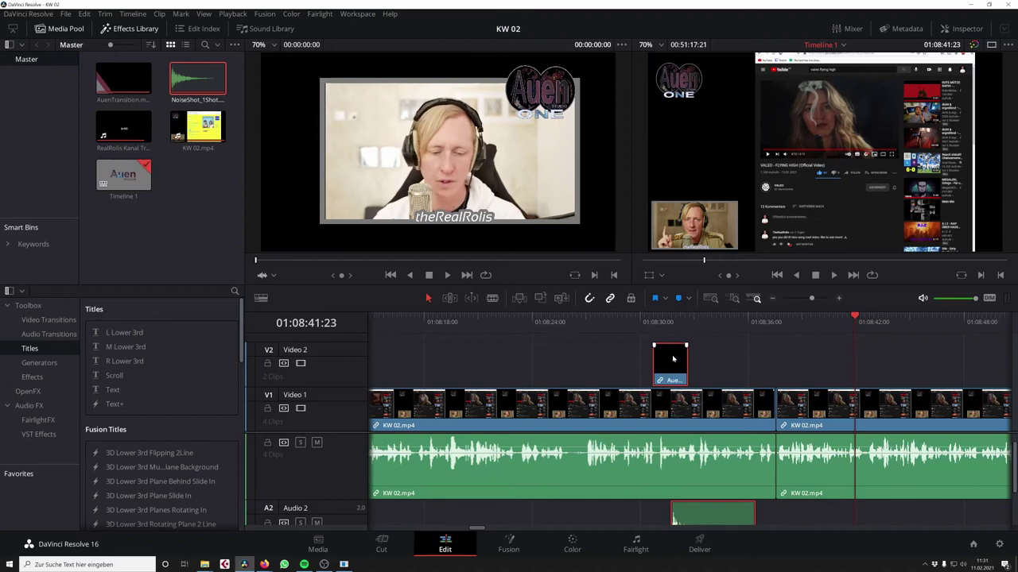
key(ctrl+z)
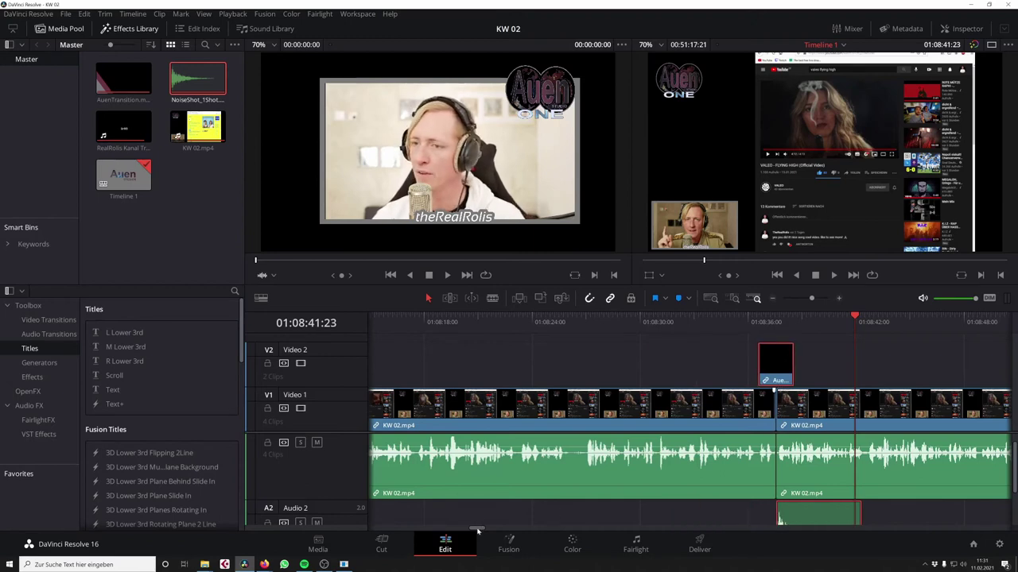
drag(479, 529, 482, 529)
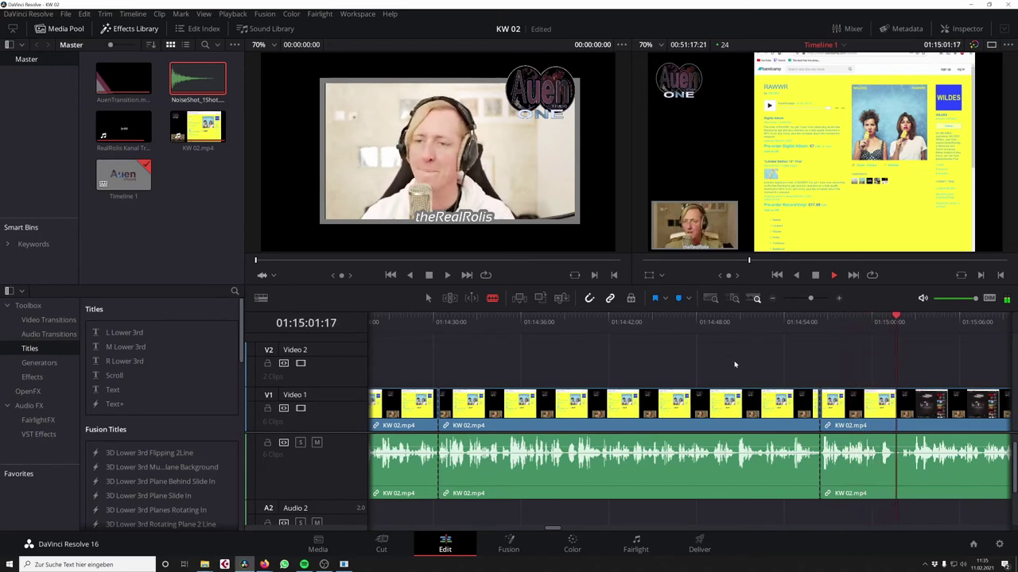
Alt-drag a copy of the linked AuenTransition onto the cut near 01:14:56 and play it back
key(space)
drag(811, 299, 795, 305)
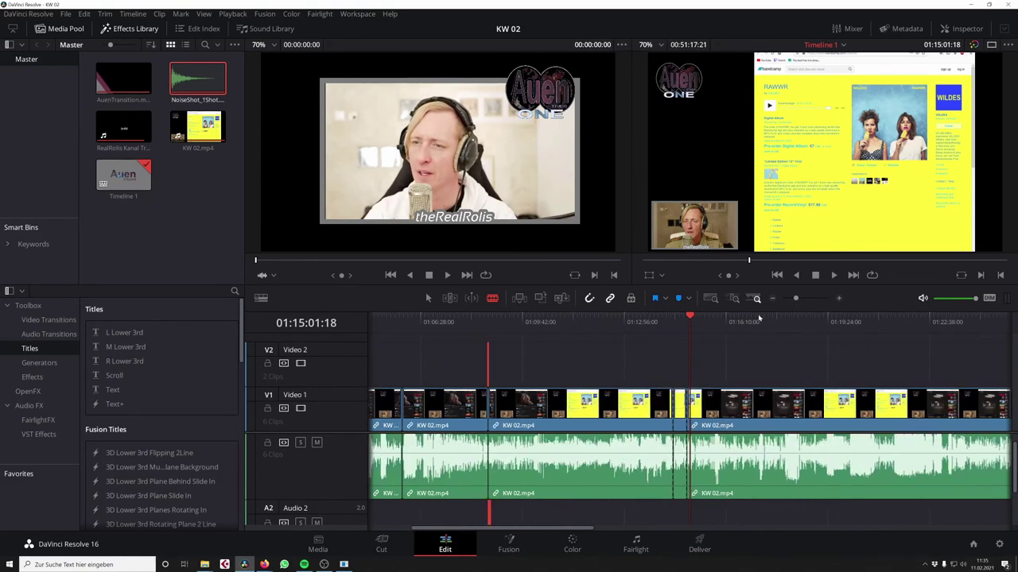
key(a)
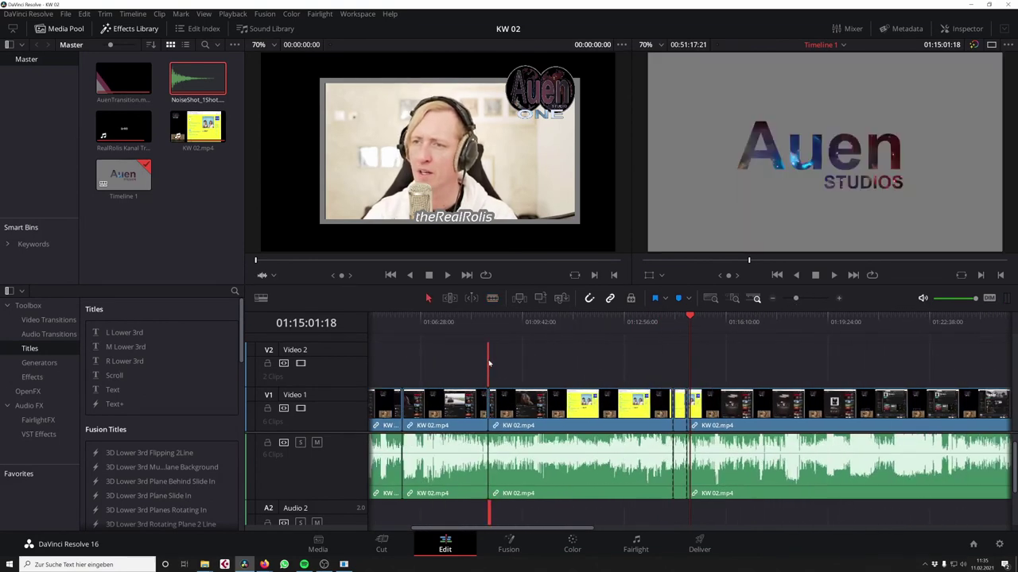
drag(489, 363, 690, 376)
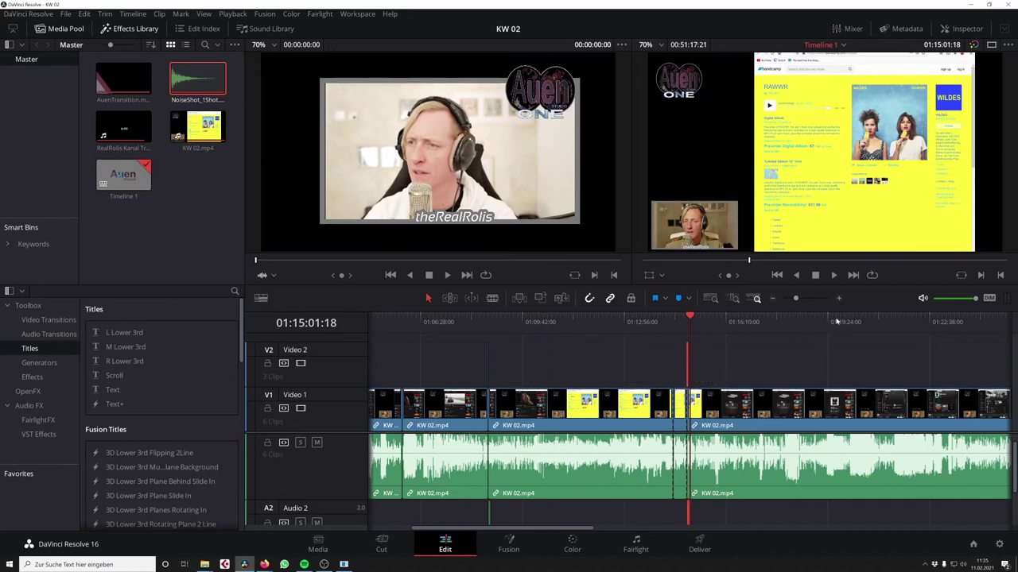
drag(797, 299, 812, 300)
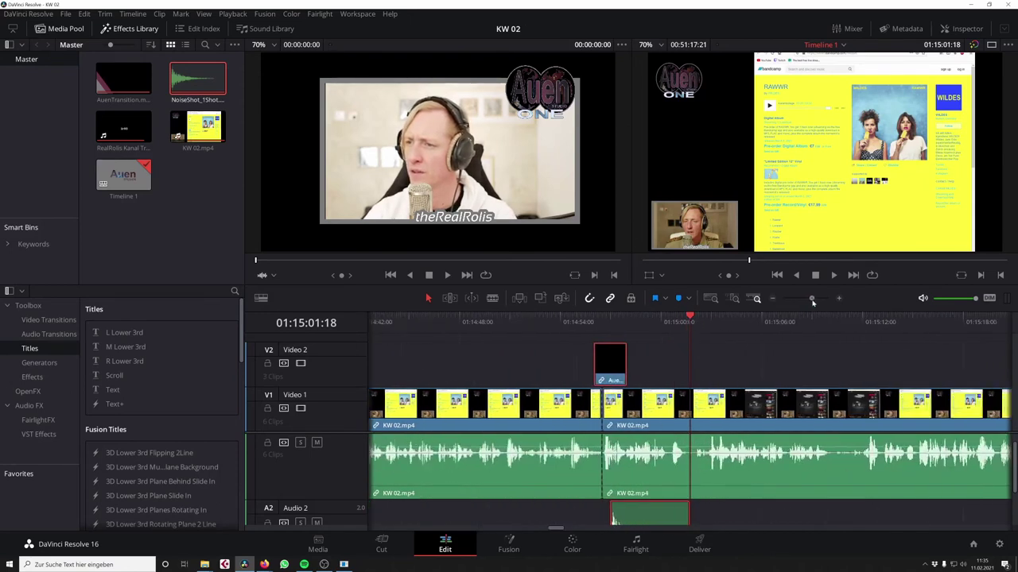
drag(577, 366, 563, 366)
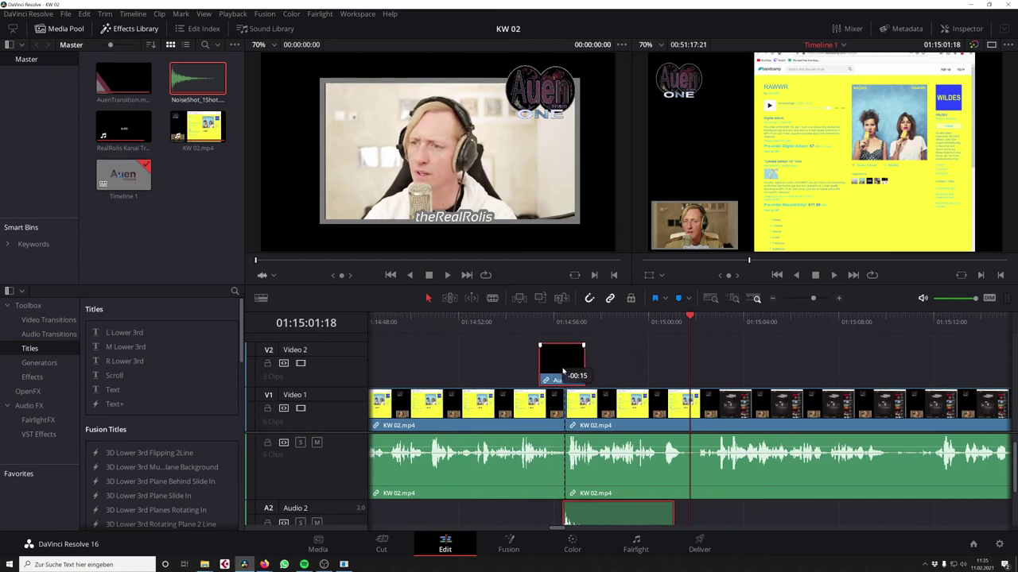
click(528, 335)
key(space)
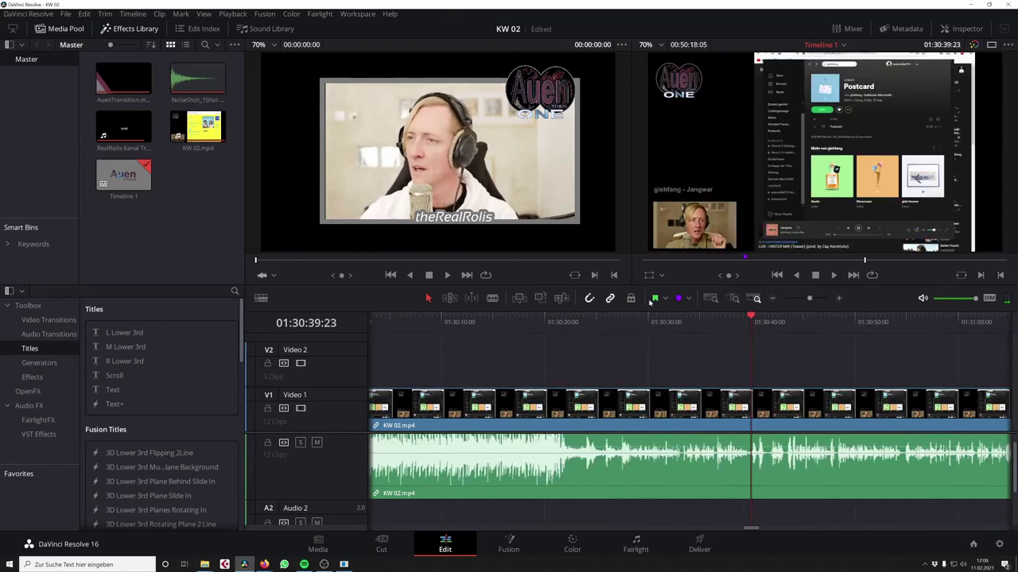
Blade the clip at 01:30:39:23, delete the footage after it, and shorten the final clip
click(491, 299)
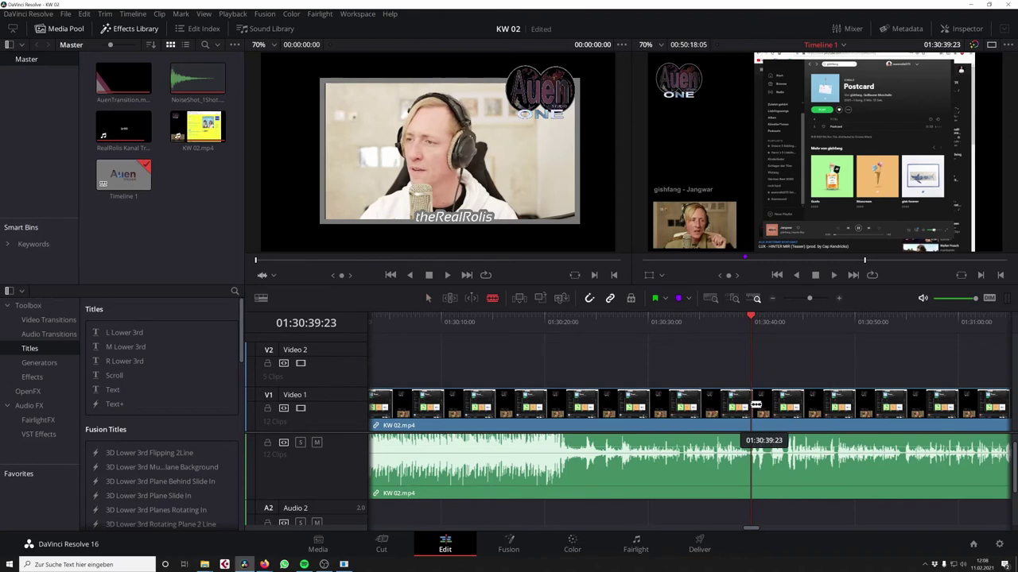
click(750, 405)
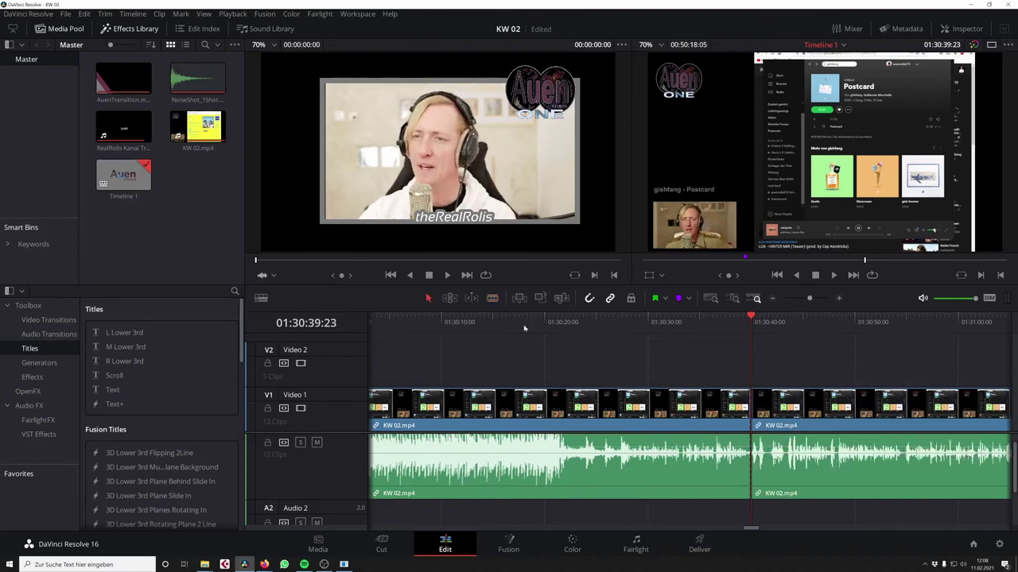
click(791, 409)
key(Delete)
click(734, 325)
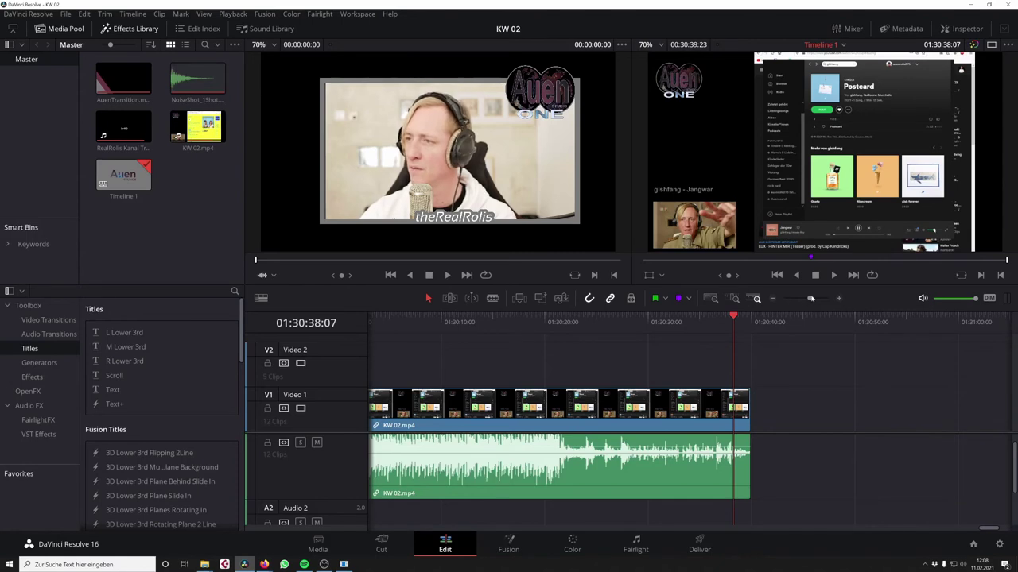
drag(811, 299, 815, 298)
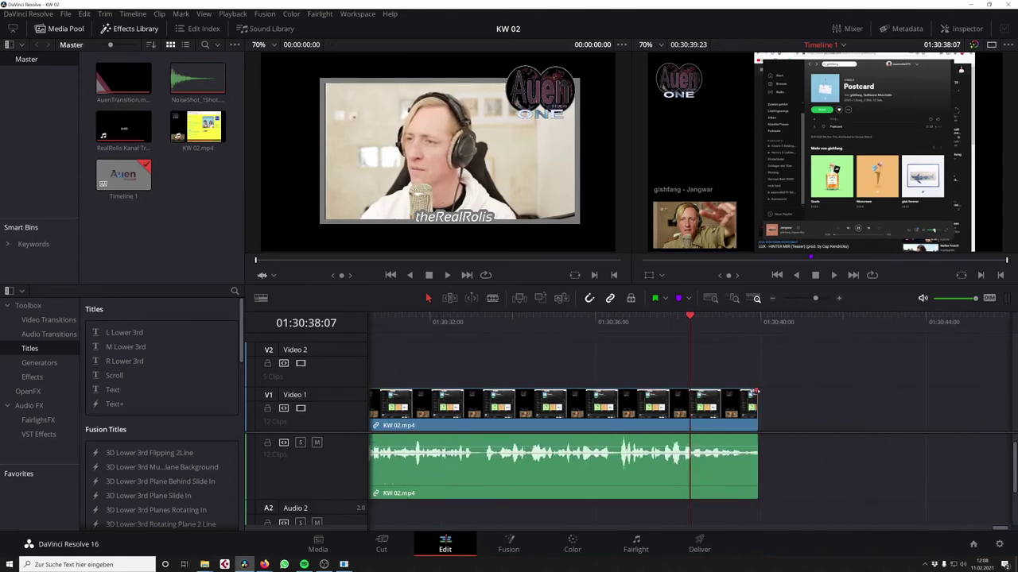
mouse_move(756, 392)
mouse_down()
mouse_move(659, 392)
mouse_move(666, 397)
mouse_up()
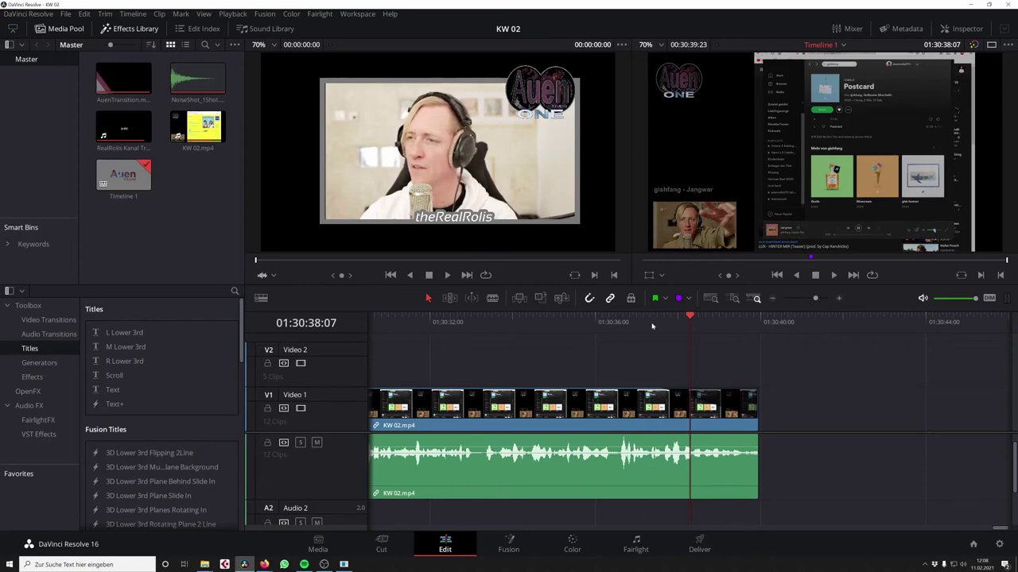
Fade out the final KW 02.mp4 audio over its last two seconds, save, and play the ending
click(652, 317)
click(659, 394)
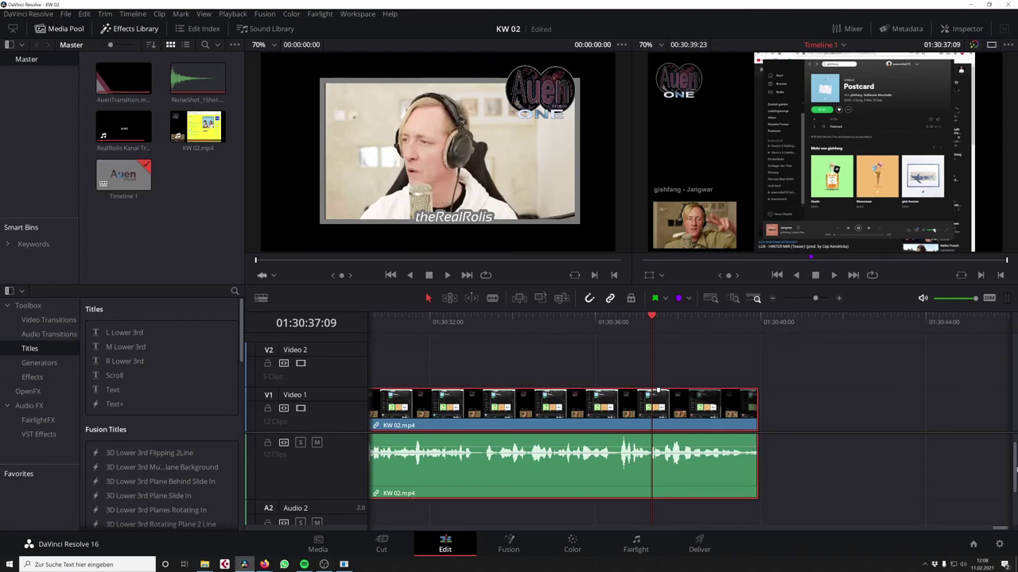
scroll(1006, 433, up, 1)
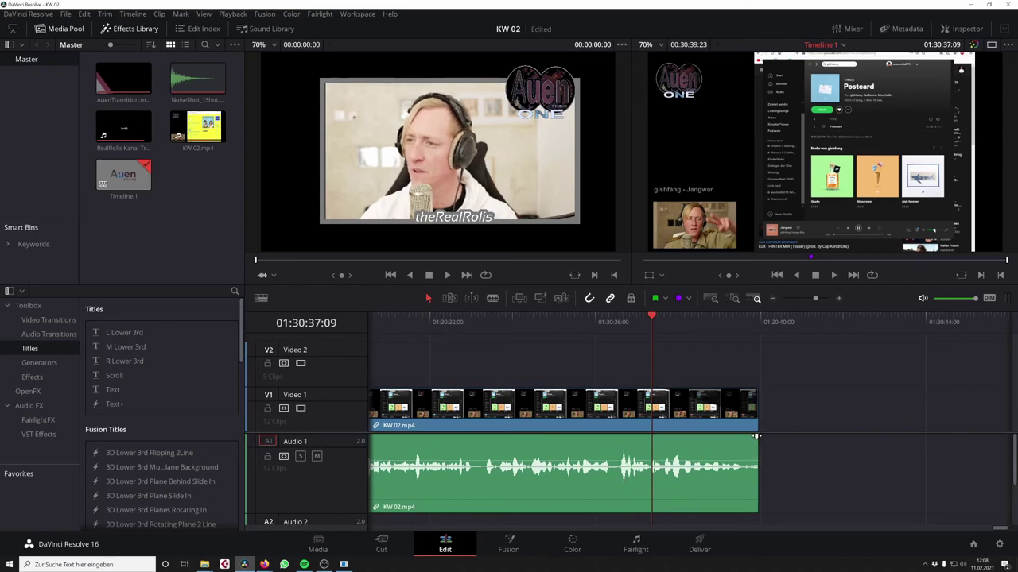
drag(757, 436, 664, 437)
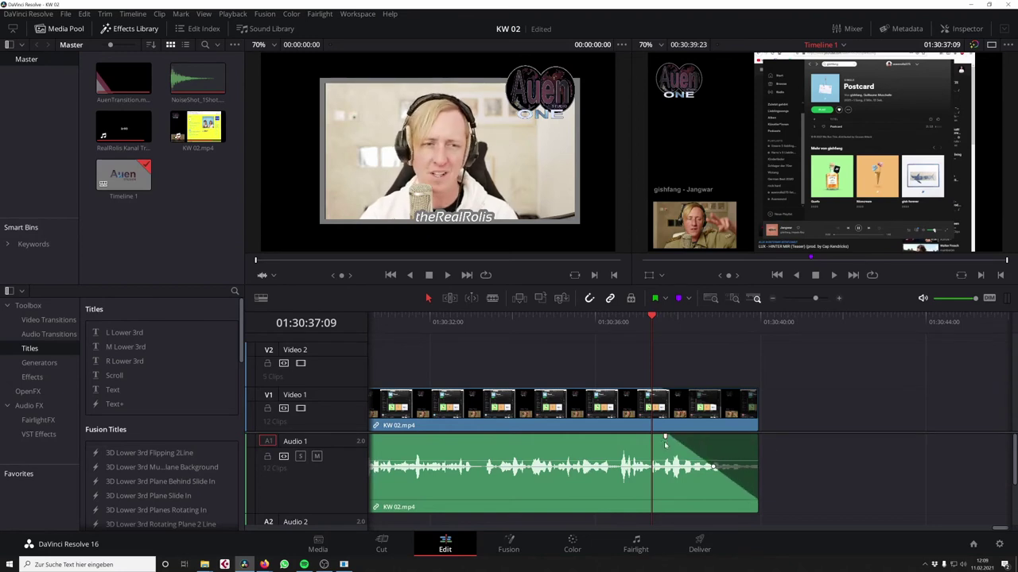
key(ctrl+s)
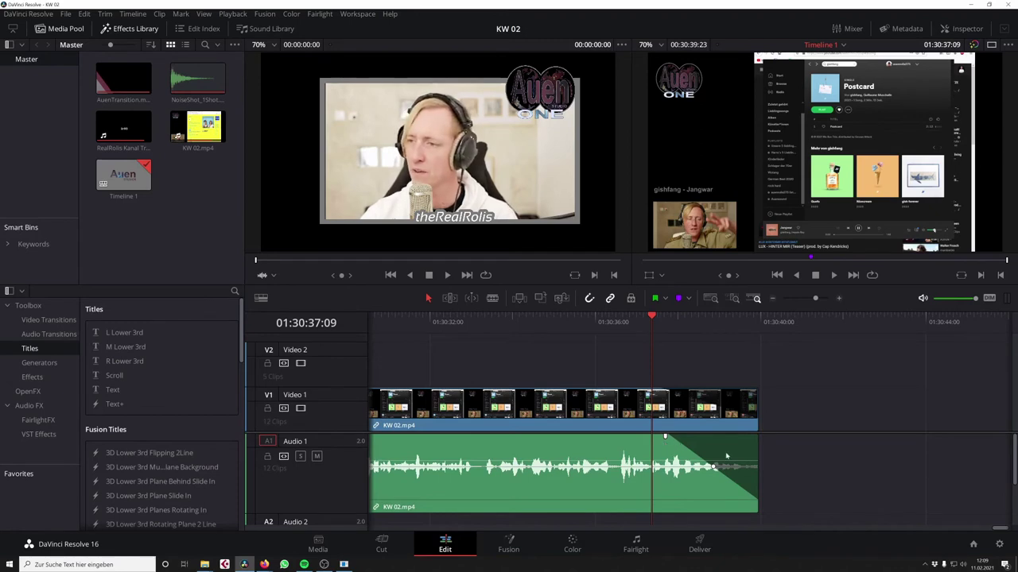
key(space)
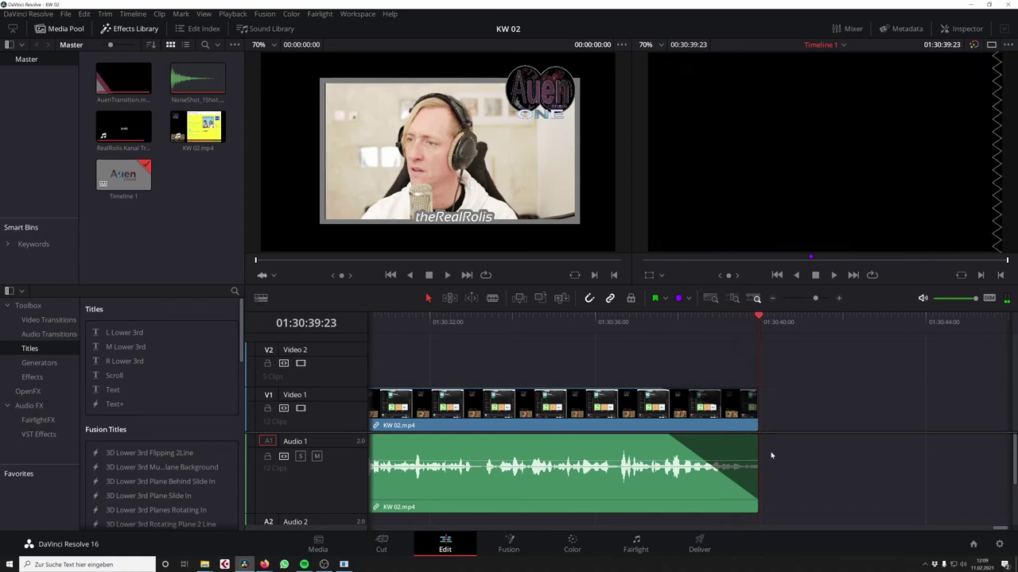
Return to the start of the timeline, zoom in on the opening minute, and play it back
drag(817, 299, 792, 303)
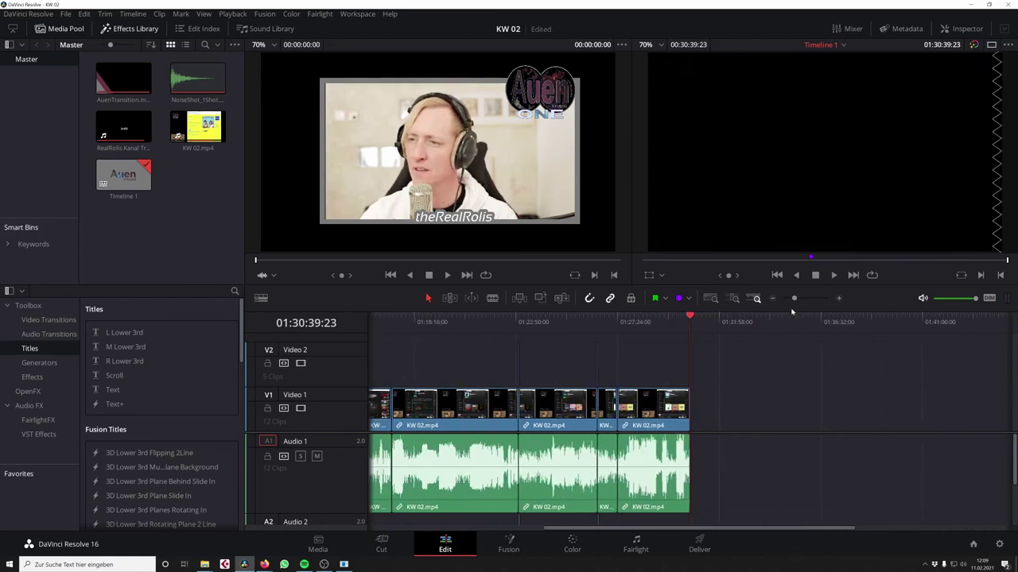
drag(668, 528, 447, 519)
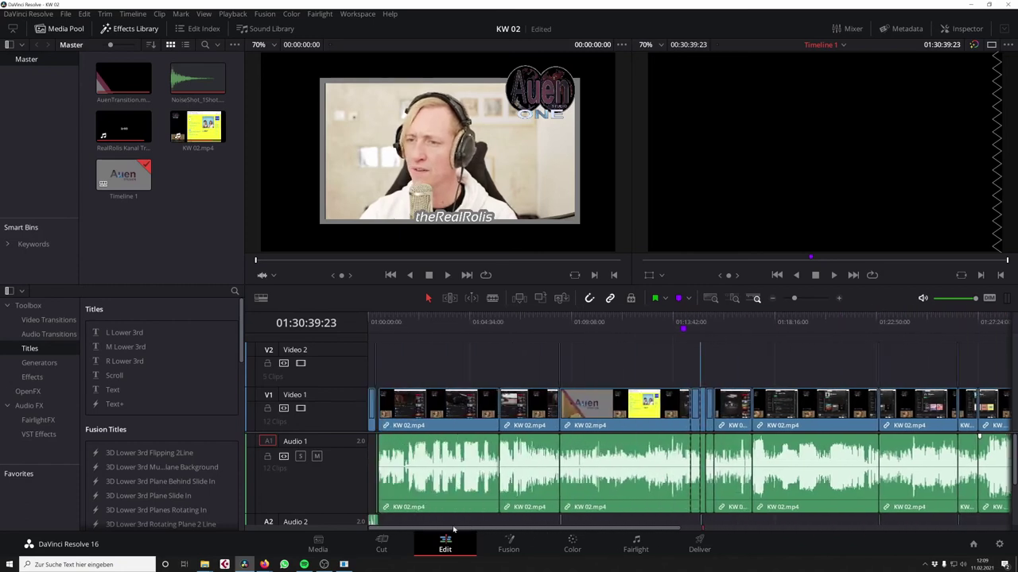
drag(377, 338, 359, 334)
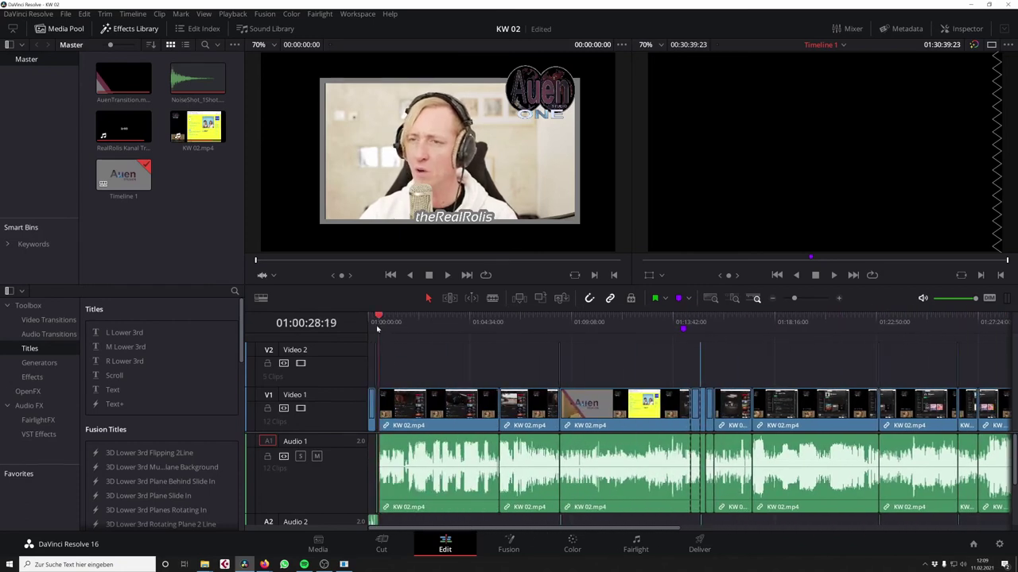
drag(794, 298, 809, 299)
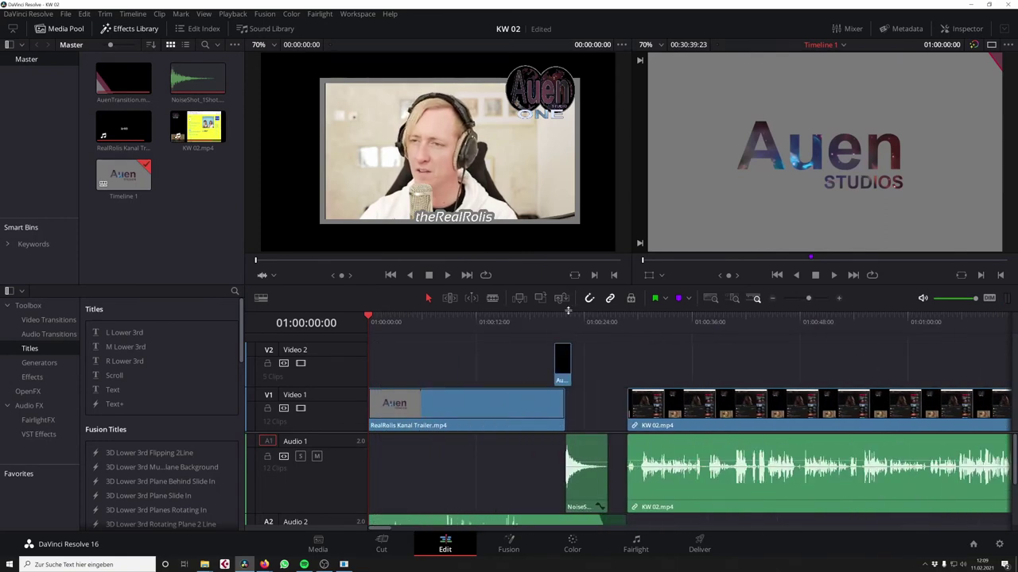
click(650, 356)
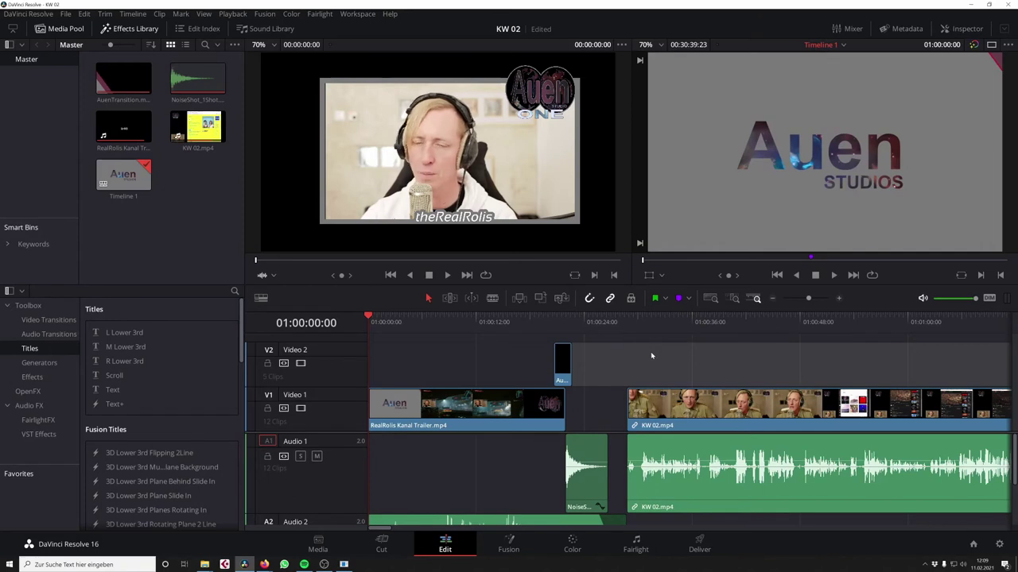
key(space)
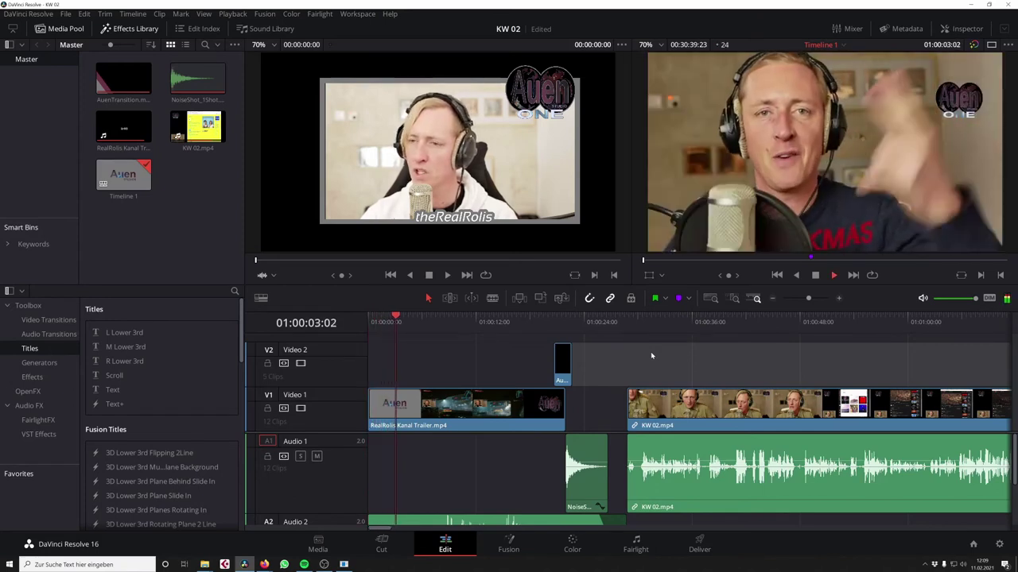
key(space)
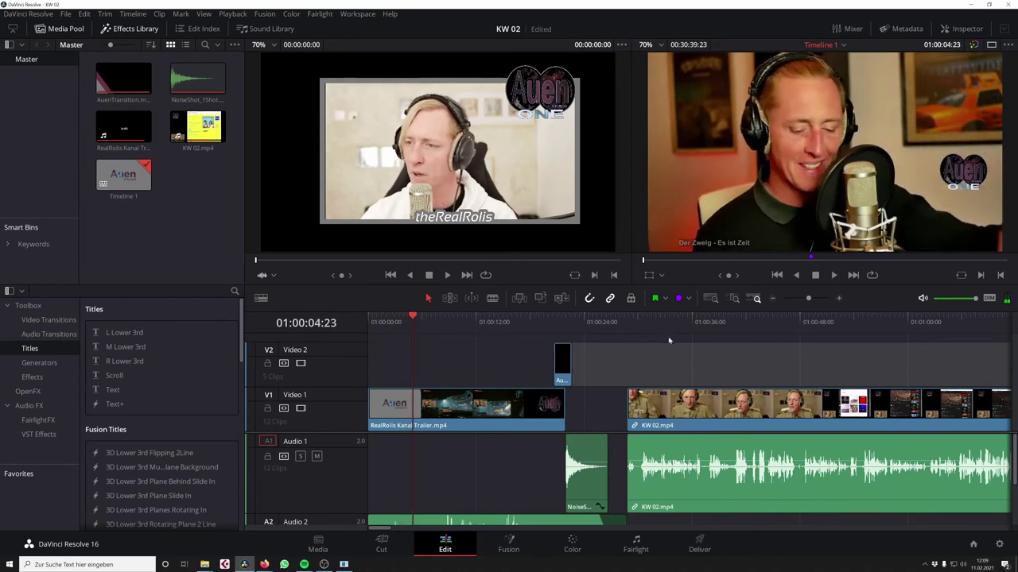
Move the playhead to 01:00:32:11, save the project, and go to the Fairlight page
click(660, 322)
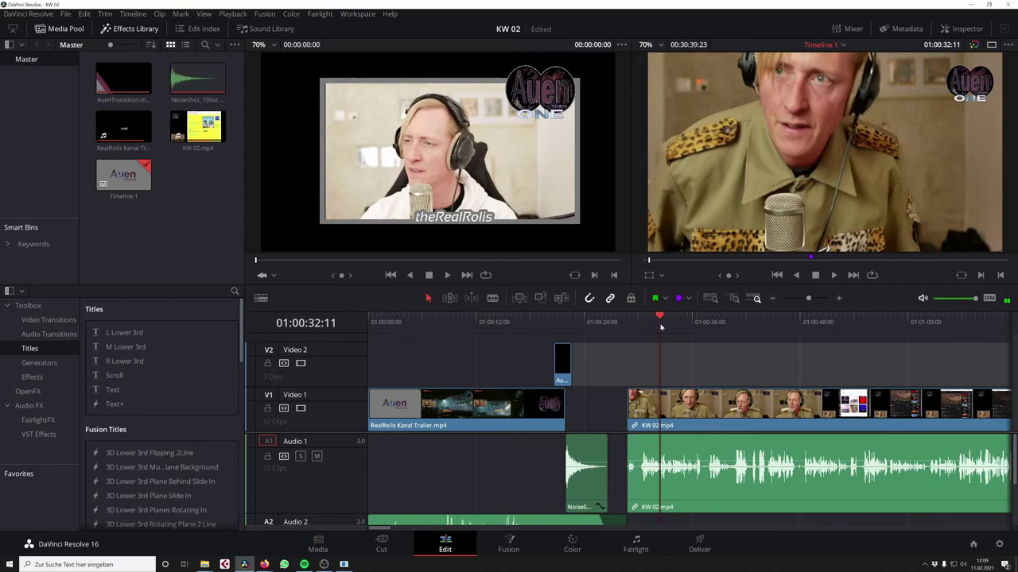
scroll(684, 376, down, 3)
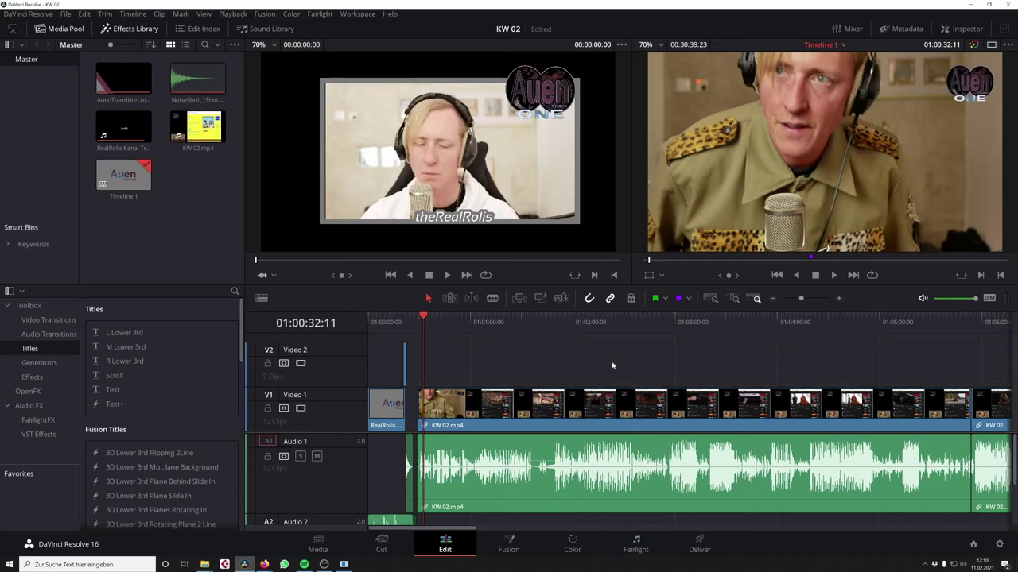
key(ctrl+s)
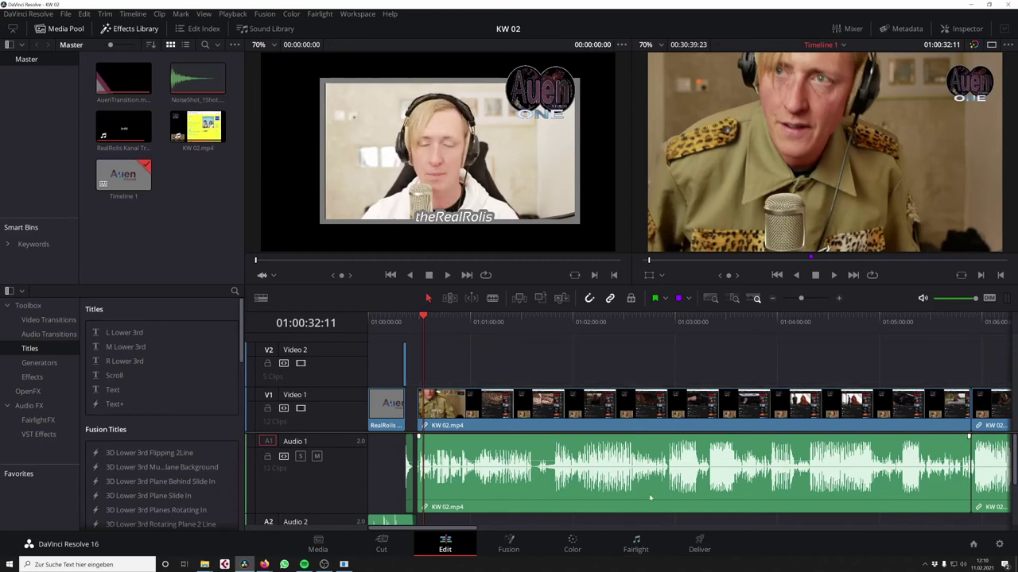
click(636, 544)
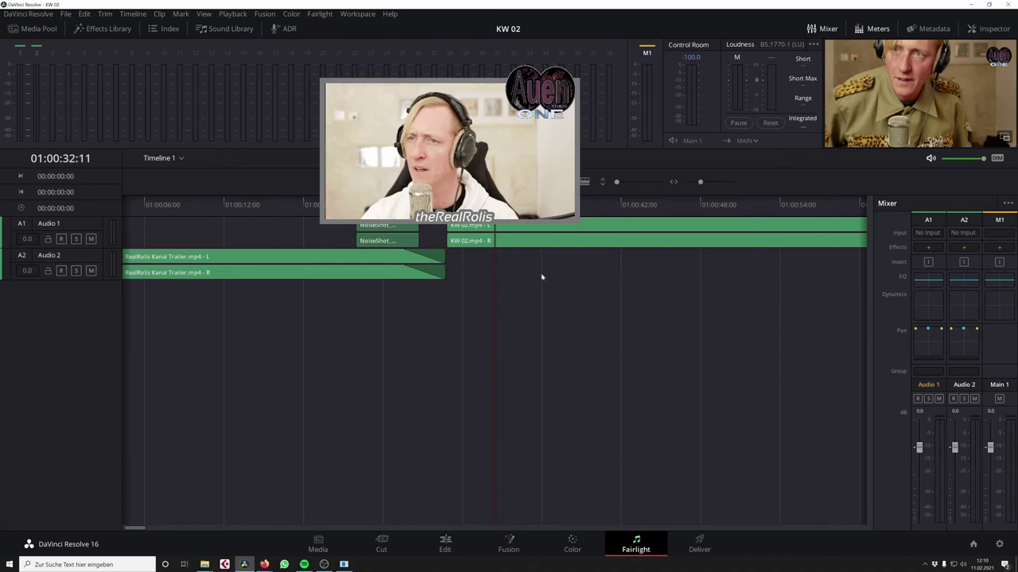
Select and then deselect the NoiseShot audio clips in the Fairlight timeline
click(368, 236)
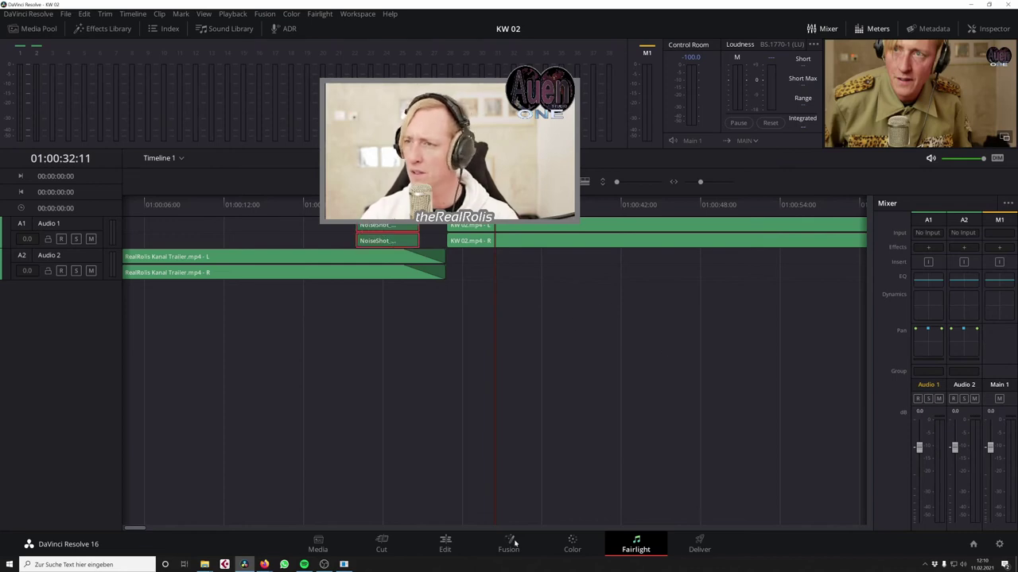
click(551, 276)
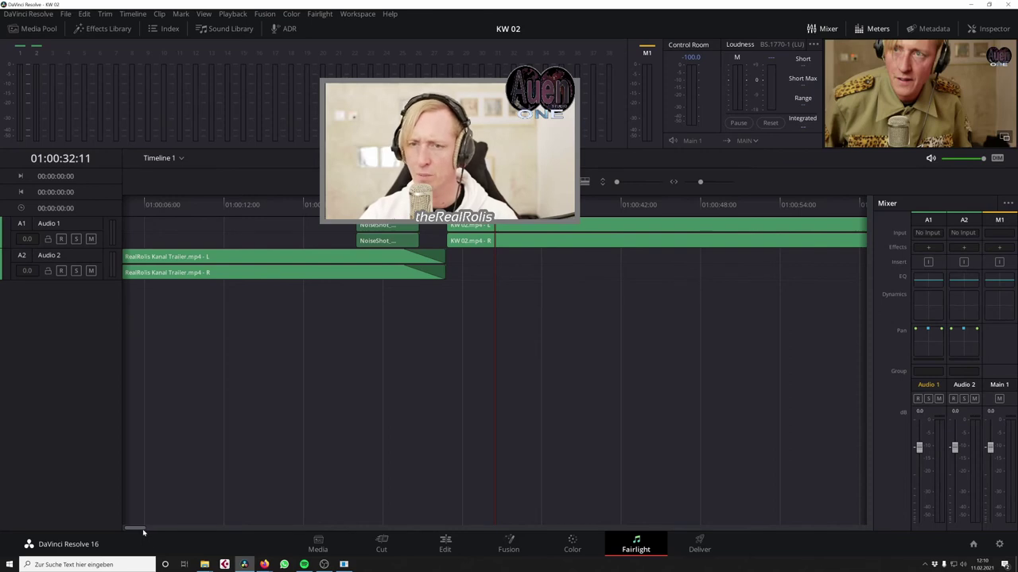
mouse_move(143, 529)
mouse_down()
mouse_move(347, 552)
mouse_move(335, 554)
mouse_up()
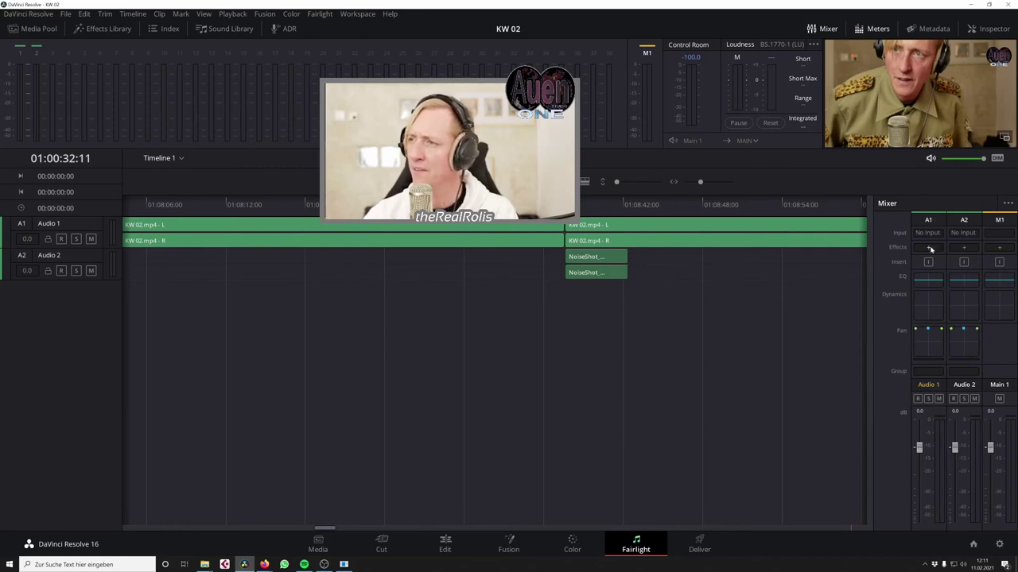
Add a Dynamics > Multiband Compressor effect to the Audio 1 track
click(930, 247)
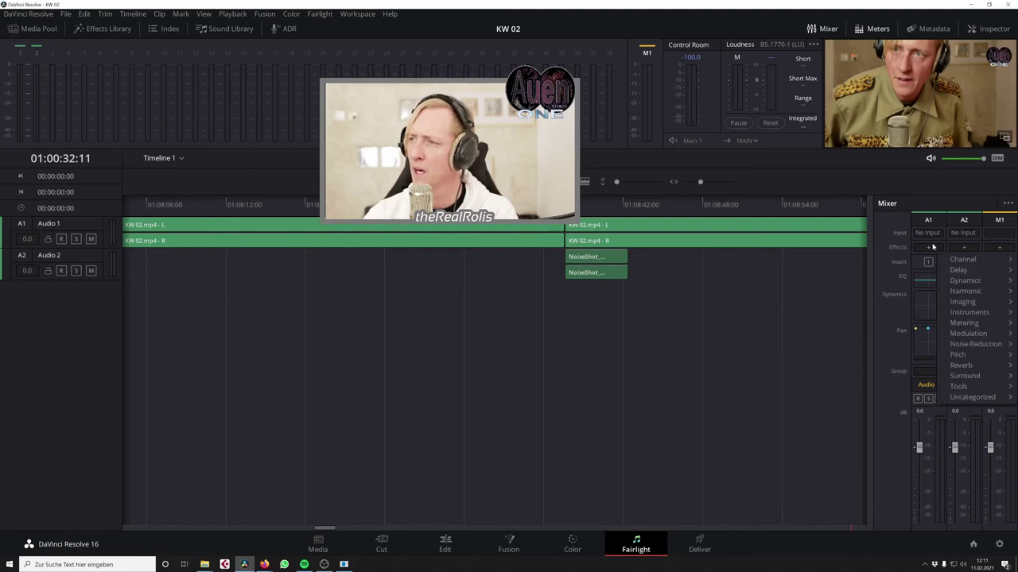
mouse_move(974, 282)
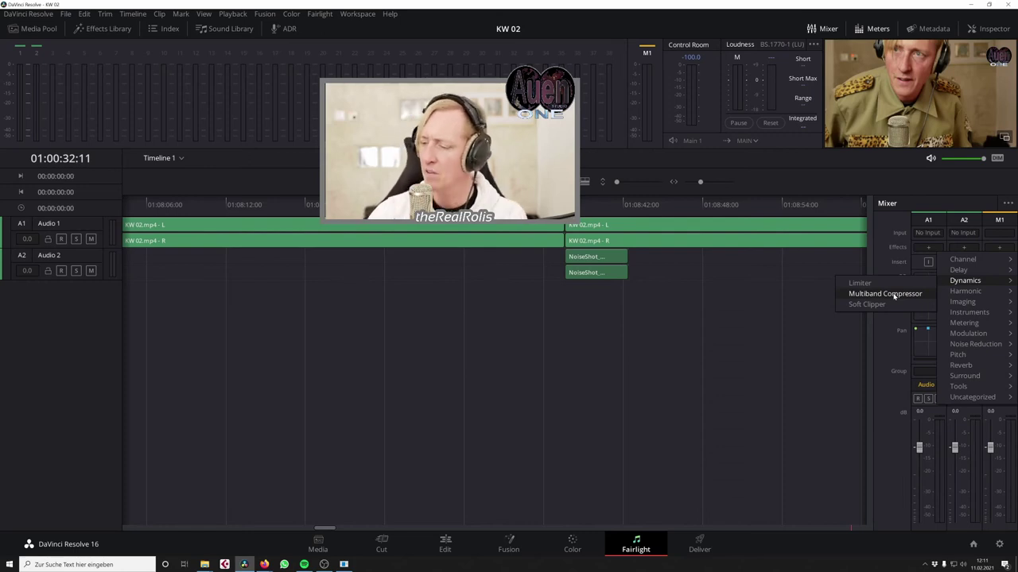
click(884, 295)
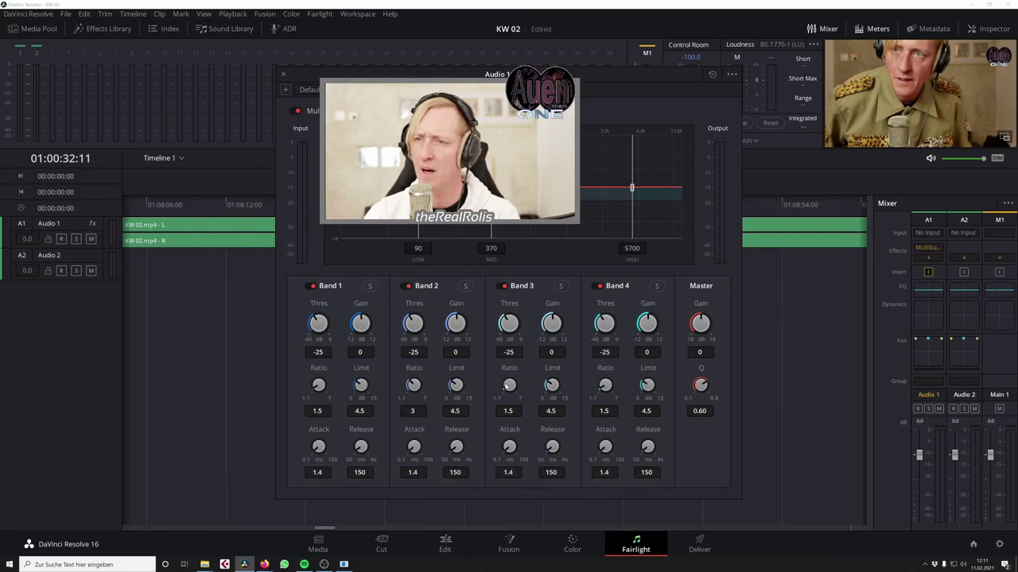
Save, set Band 3 ratio to 2.8 and Band 4 ratio to 3, then close the compressor window
key(ctrl+s)
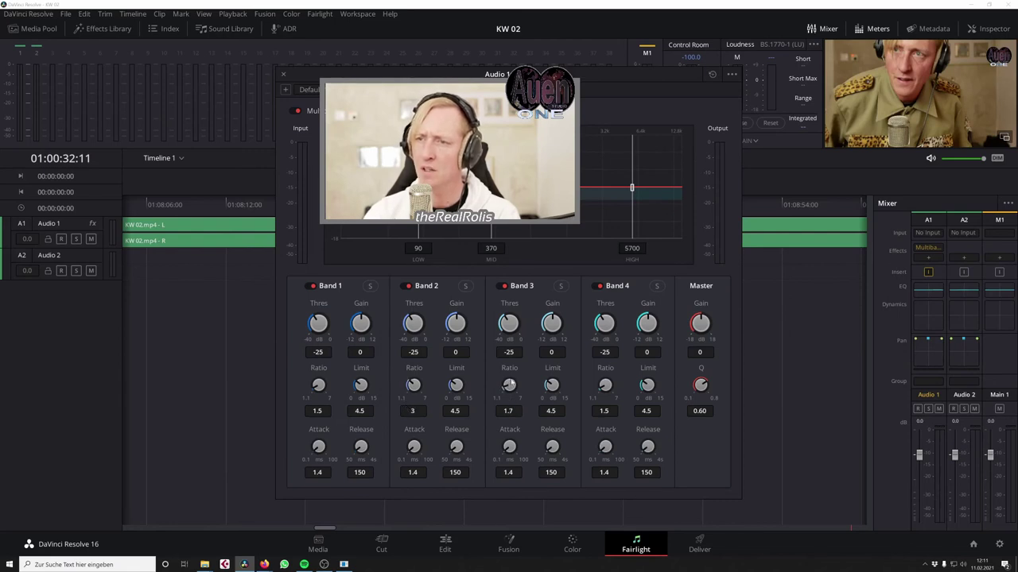
drag(522, 347, 521, 349)
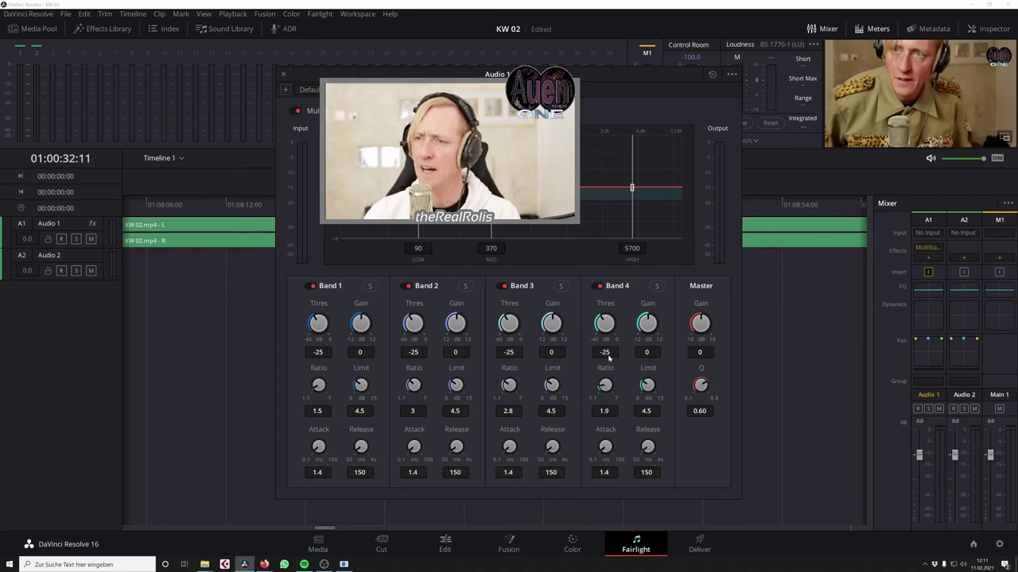
drag(610, 385, 610, 374)
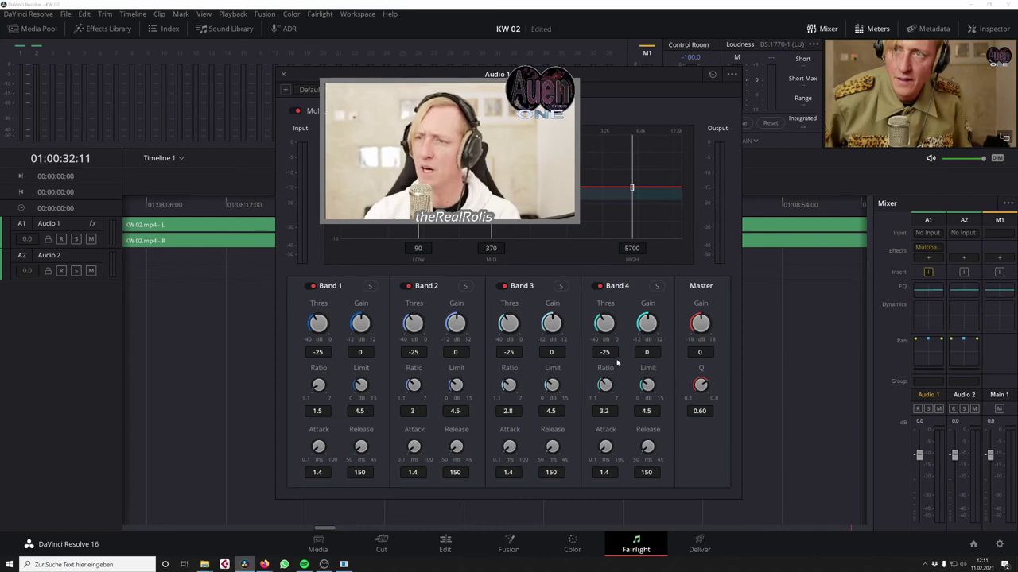
click(283, 76)
Play from about 01:08:17 and raise the Audio 1 fader to +6.0 dB
click(292, 205)
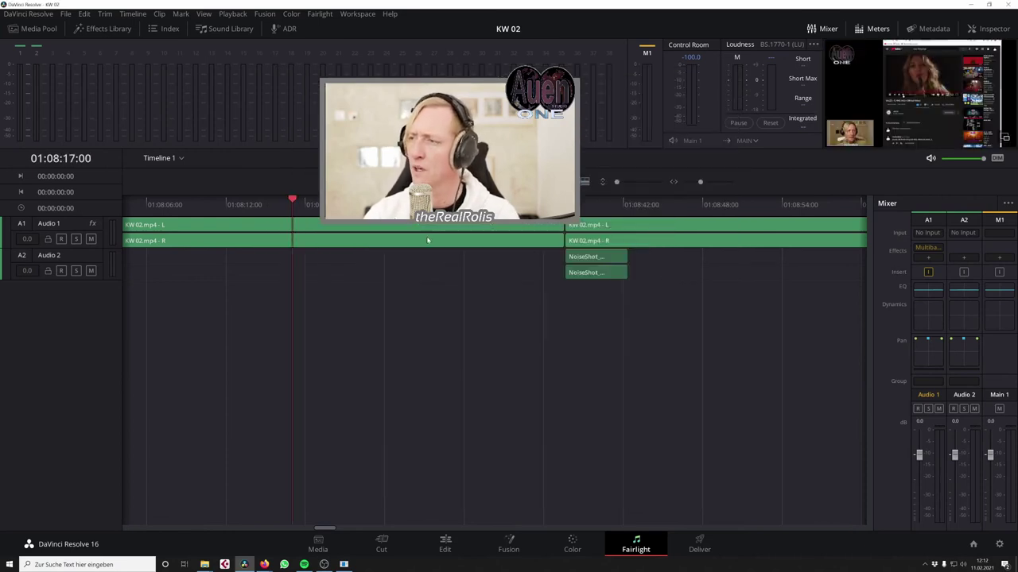
key(space)
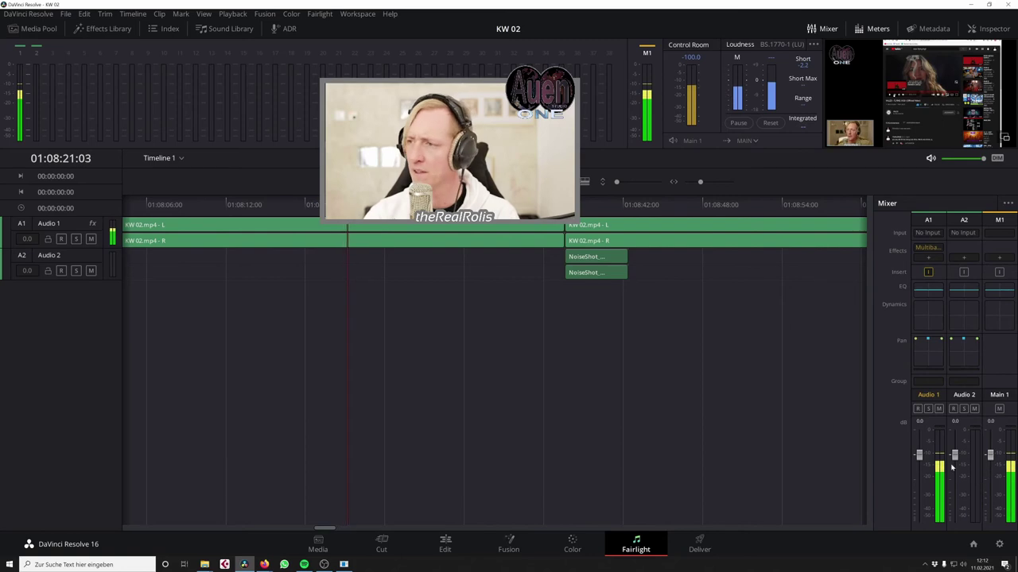
key(space)
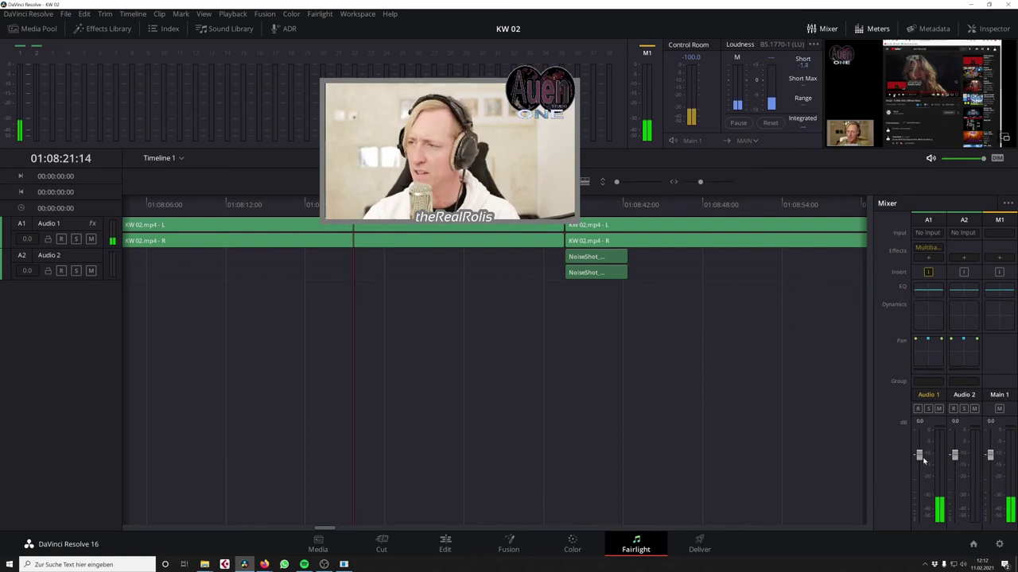
drag(920, 456, 920, 444)
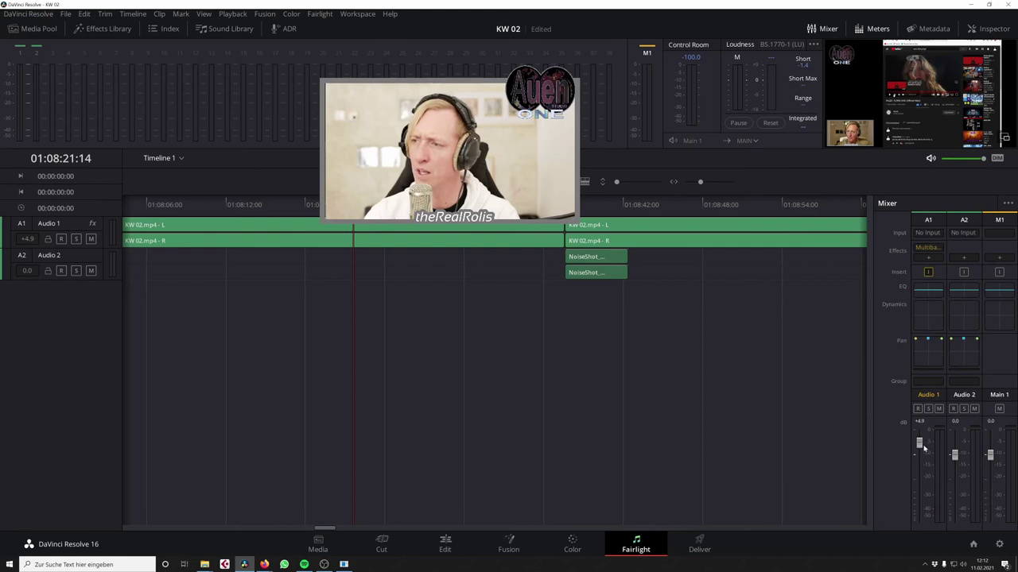
key(space)
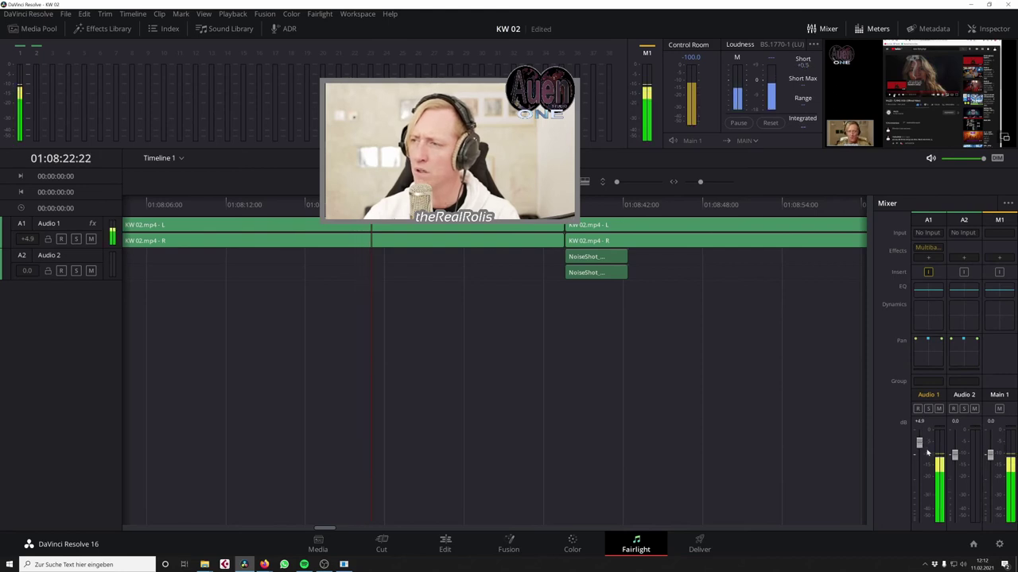
drag(920, 444, 919, 439)
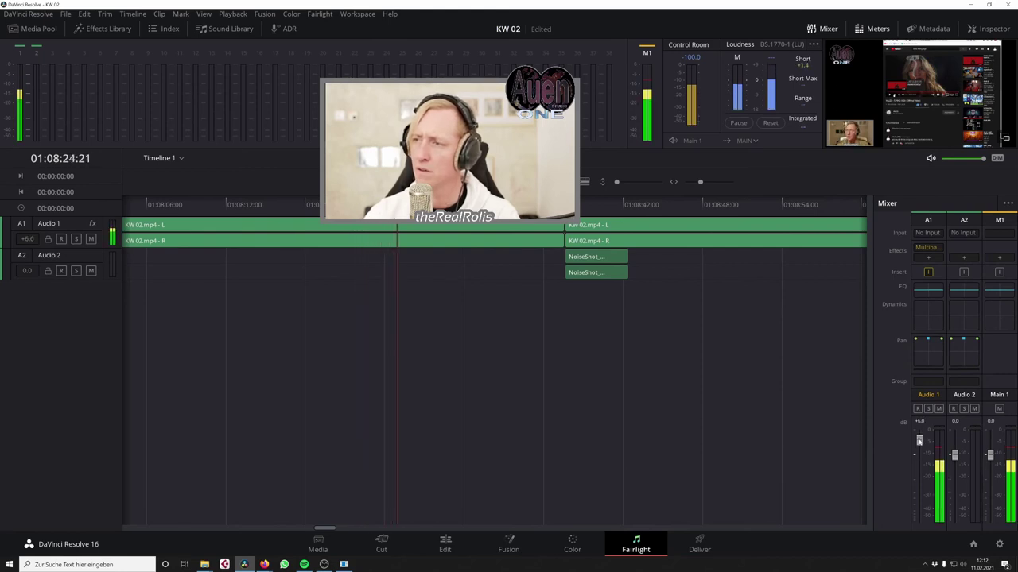
Raise the Main 1 master fader to +6.5 dB while listening back
drag(990, 455, 992, 446)
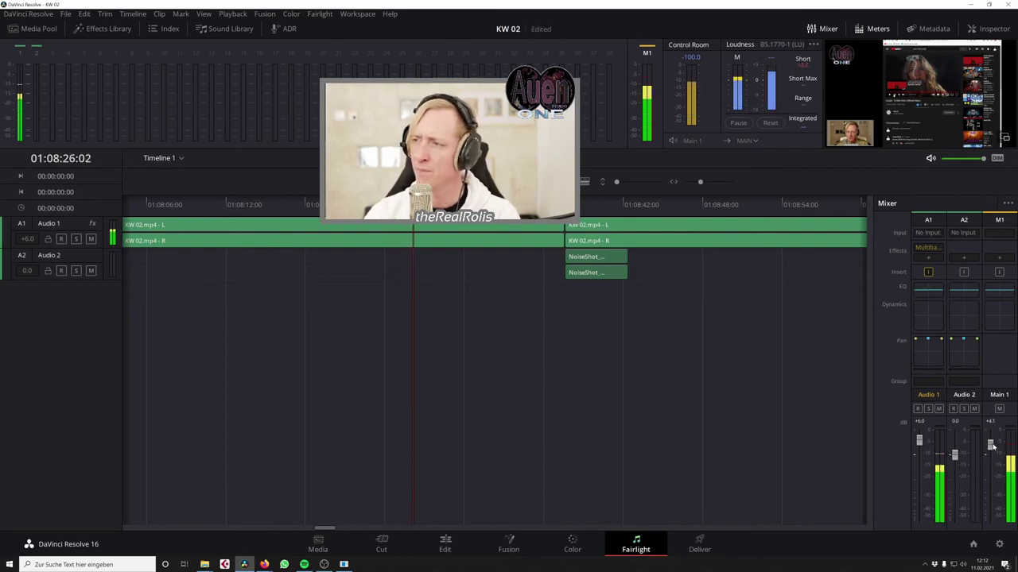
drag(992, 446, 992, 445)
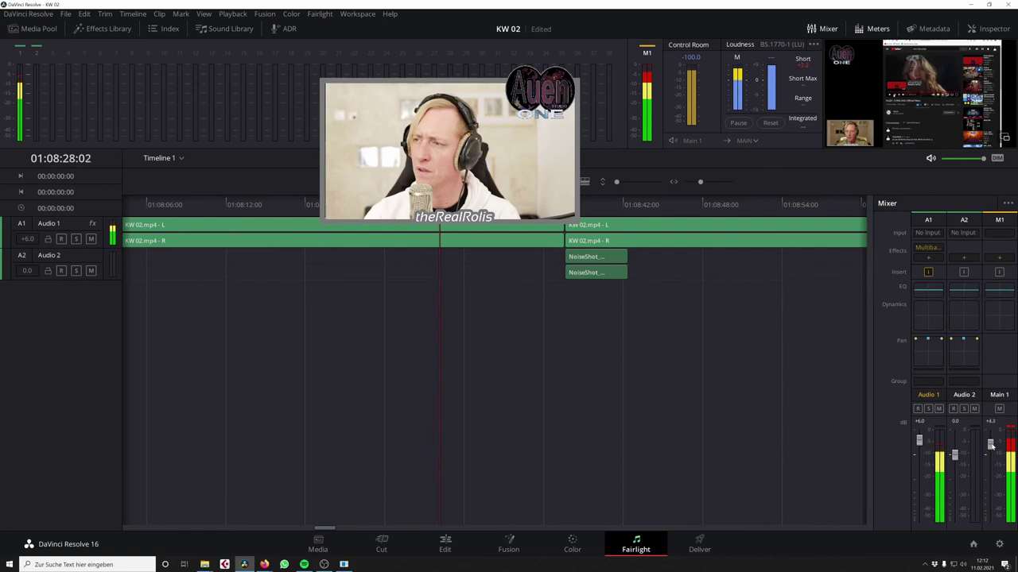
key(space)
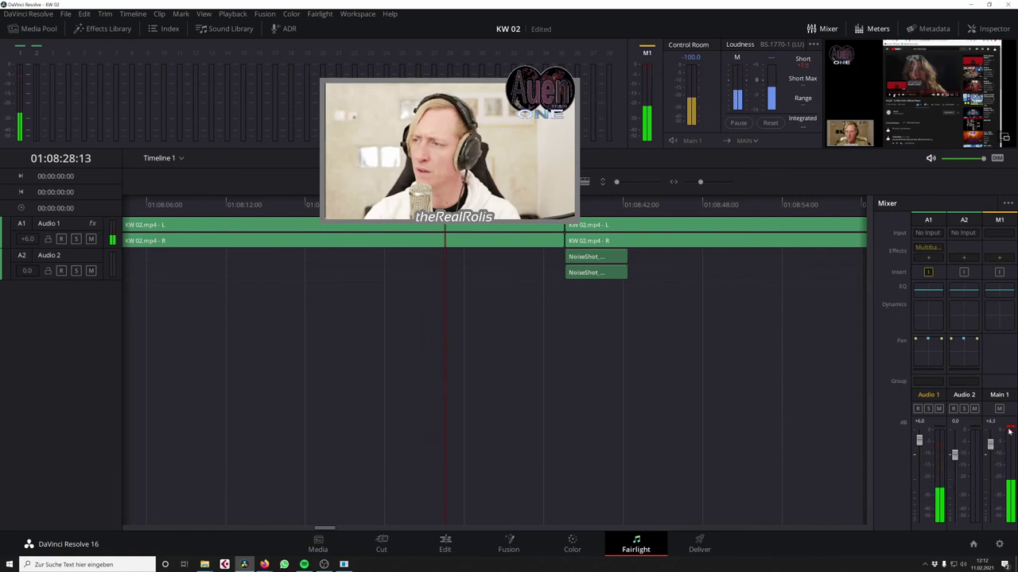
key(space)
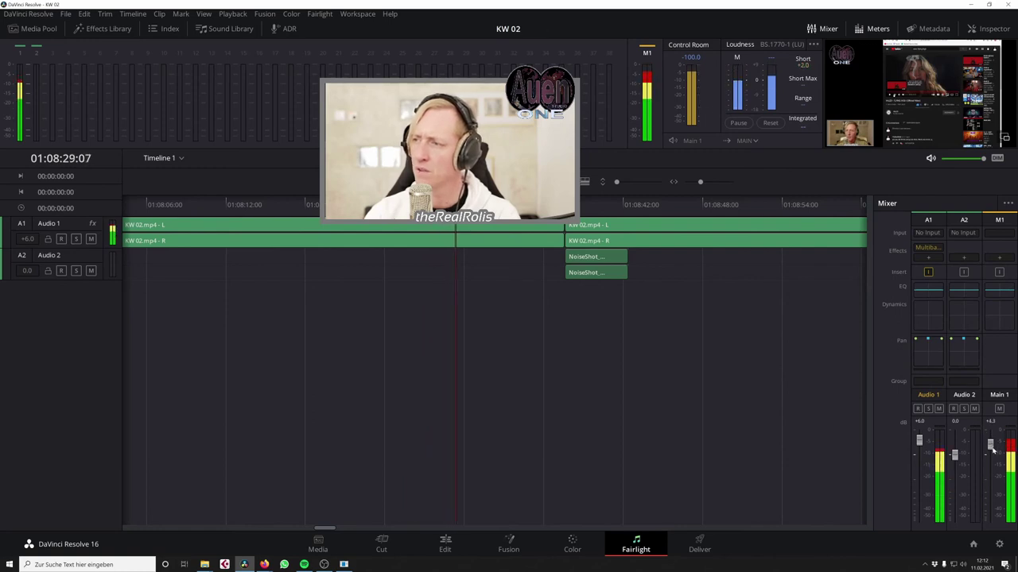
drag(991, 450, 990, 448)
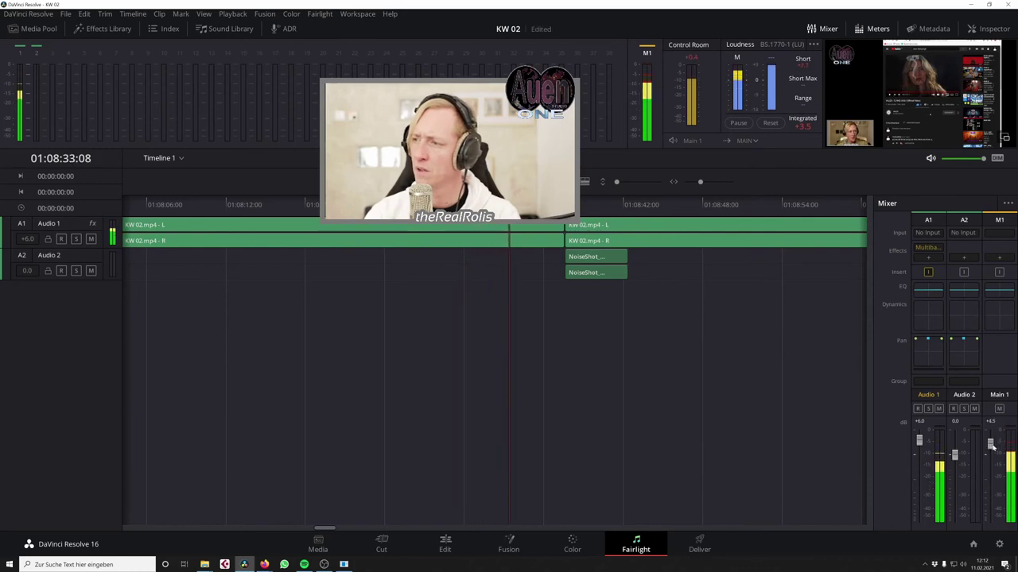
Reopen the Audio 1 compressor, play, and lower Main 1 from +4.5 to +3.4 dB
click(927, 249)
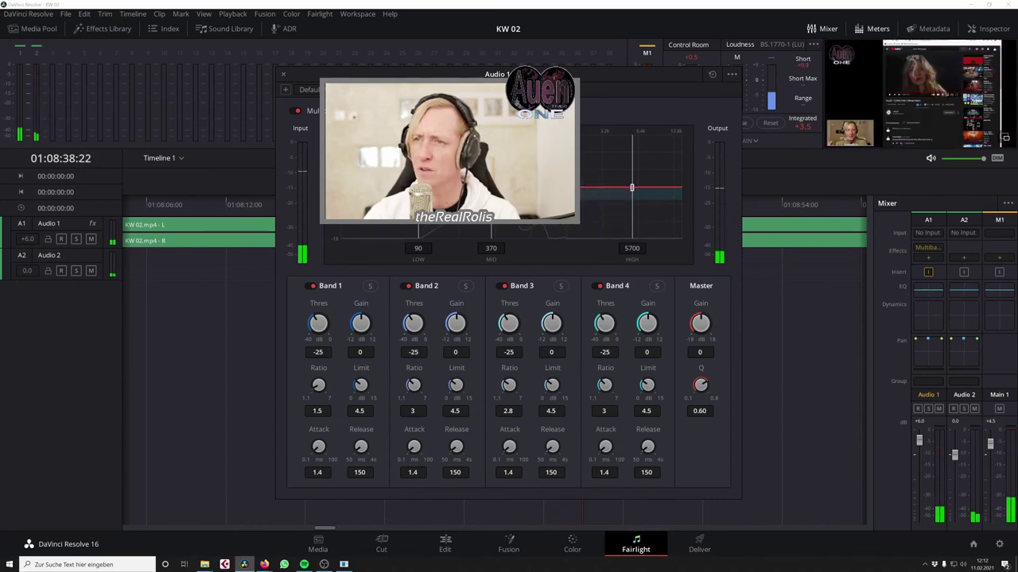
key(space)
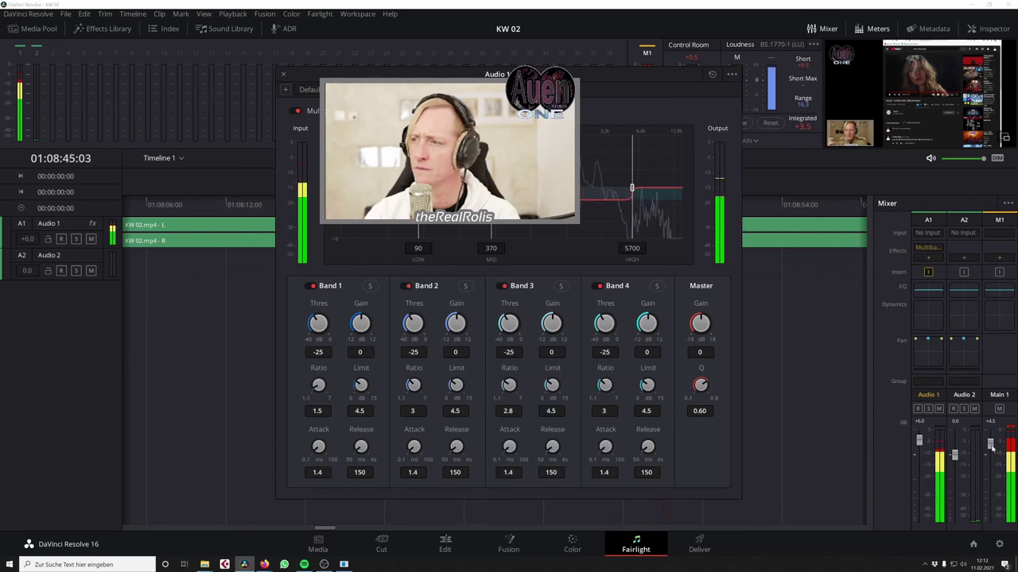
drag(991, 448, 991, 450)
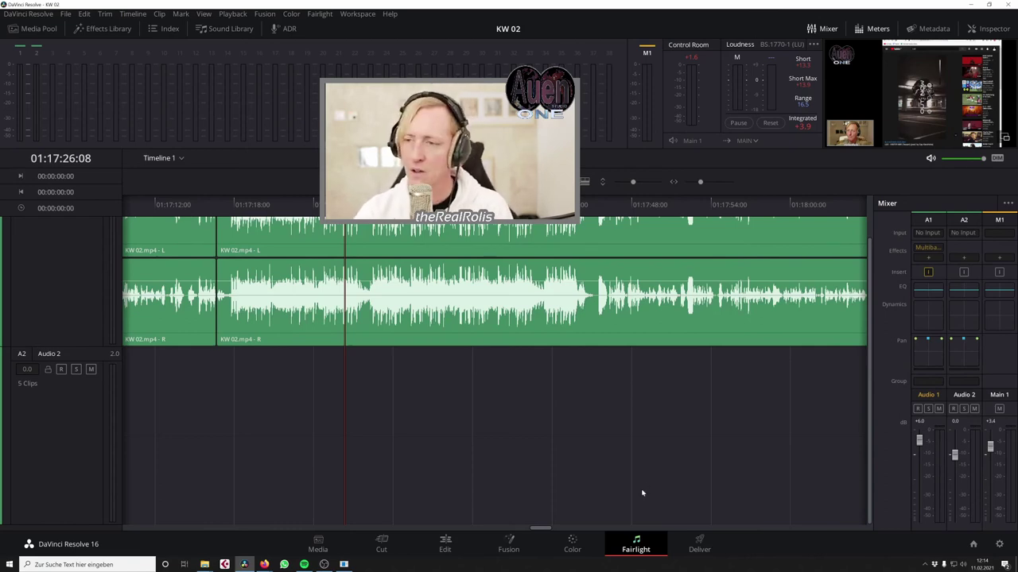
On the Deliver page, zoom the timeline and set the Out point to limit the render range
click(701, 541)
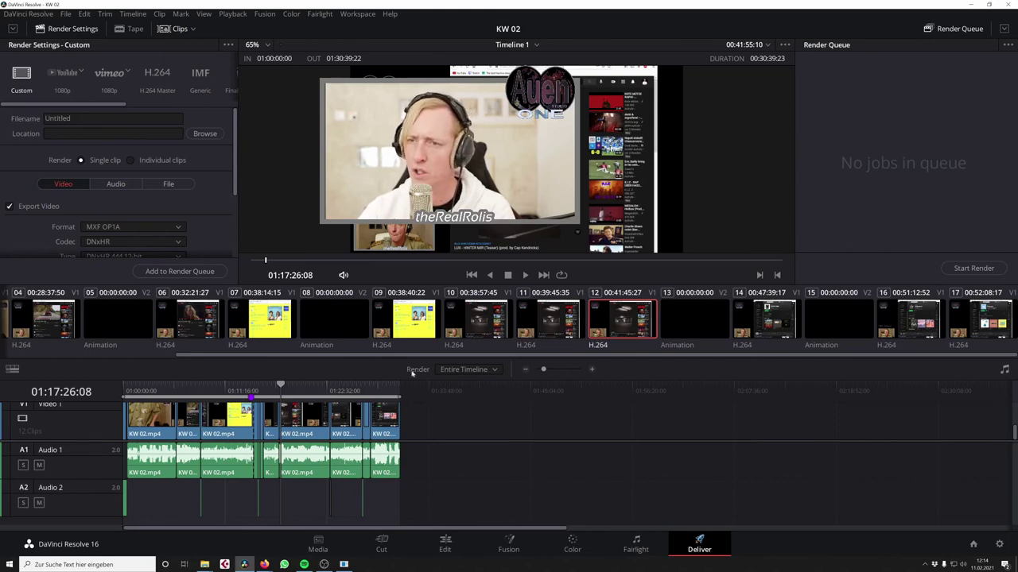
drag(545, 370, 547, 370)
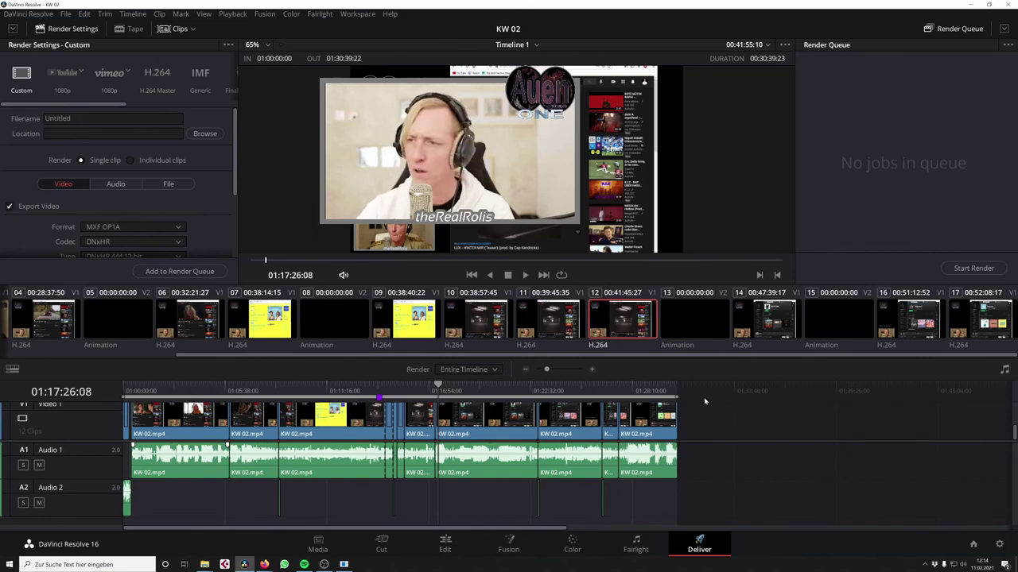
mouse_move(677, 395)
mouse_down()
mouse_move(404, 392)
mouse_move(679, 413)
mouse_up()
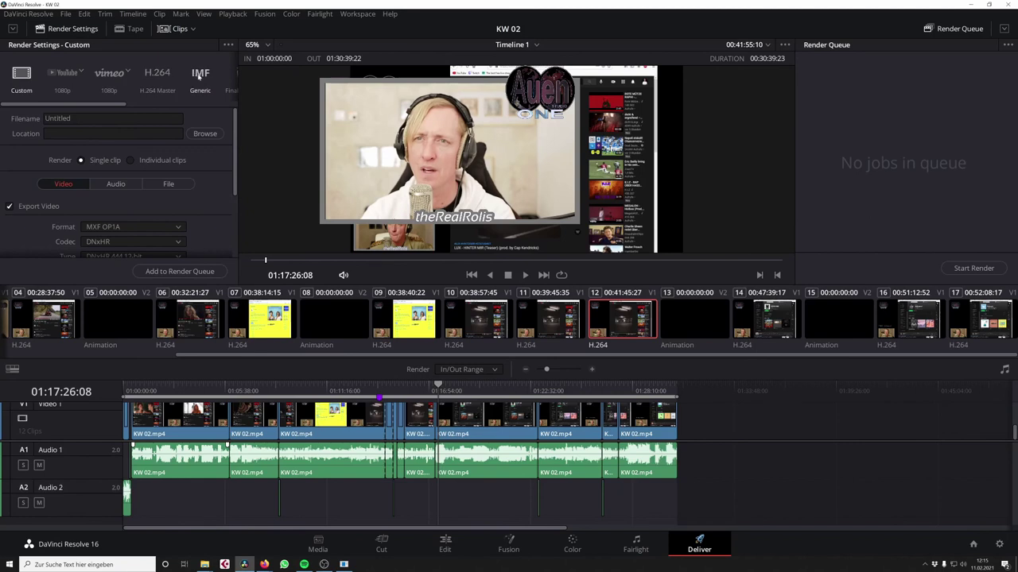
Try the Vimeo 1080p preset, then return to Custom with QuickTime format and H.264 codec
click(70, 77)
click(109, 76)
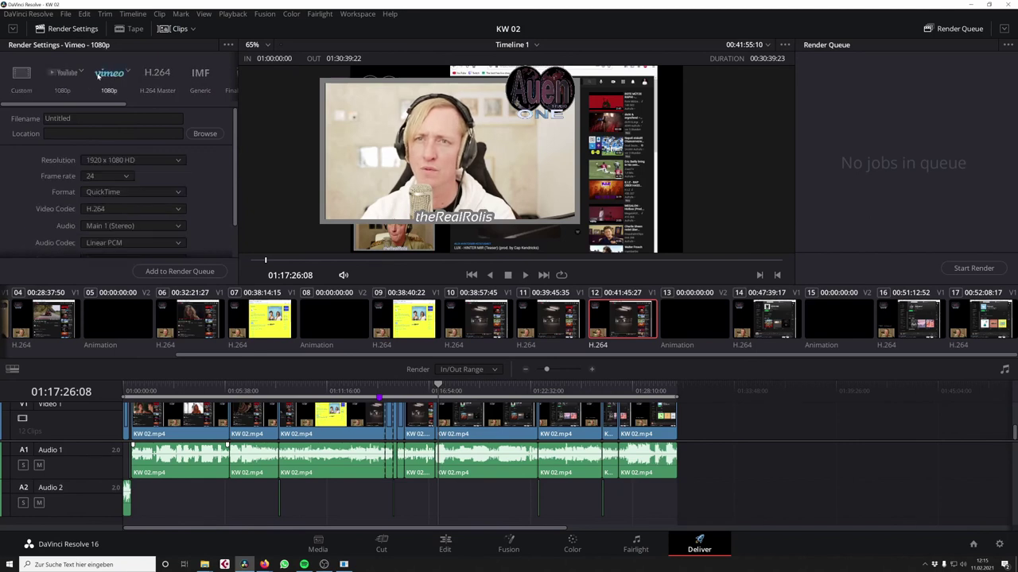
click(67, 75)
click(21, 77)
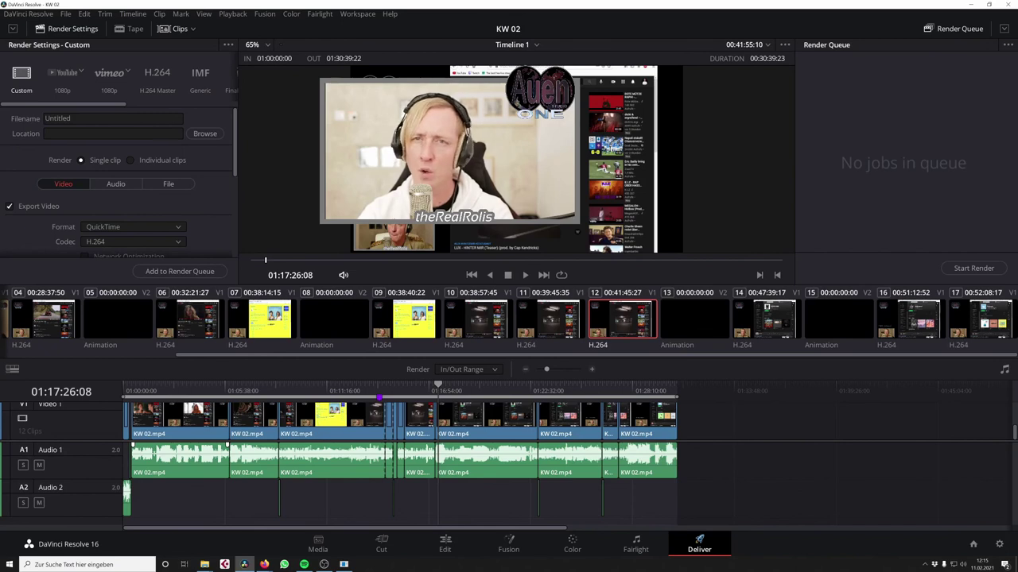
Point the render location to Projekte 2020 > RealRolis Wochenrückblick > KW 02
click(204, 134)
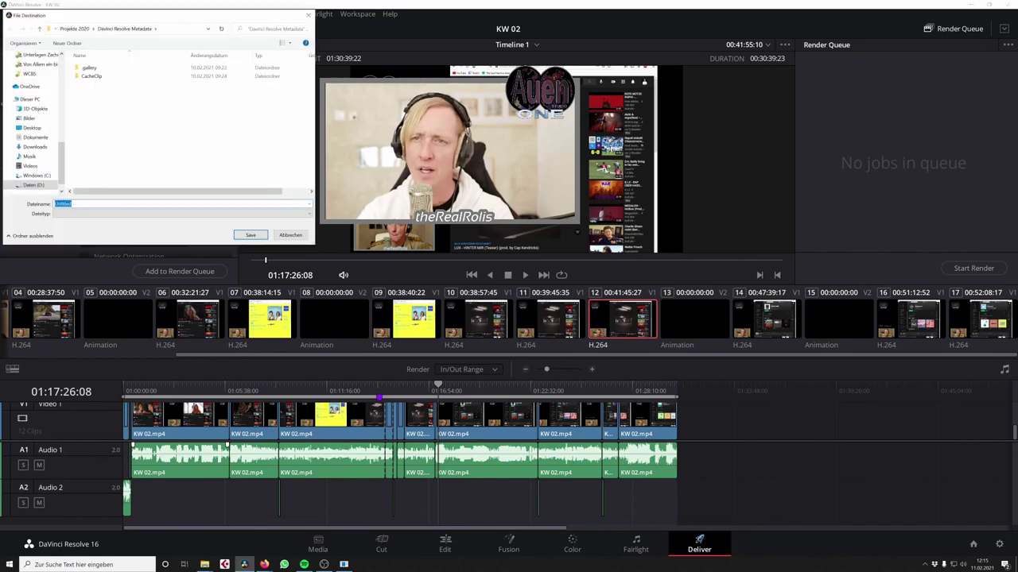
click(76, 29)
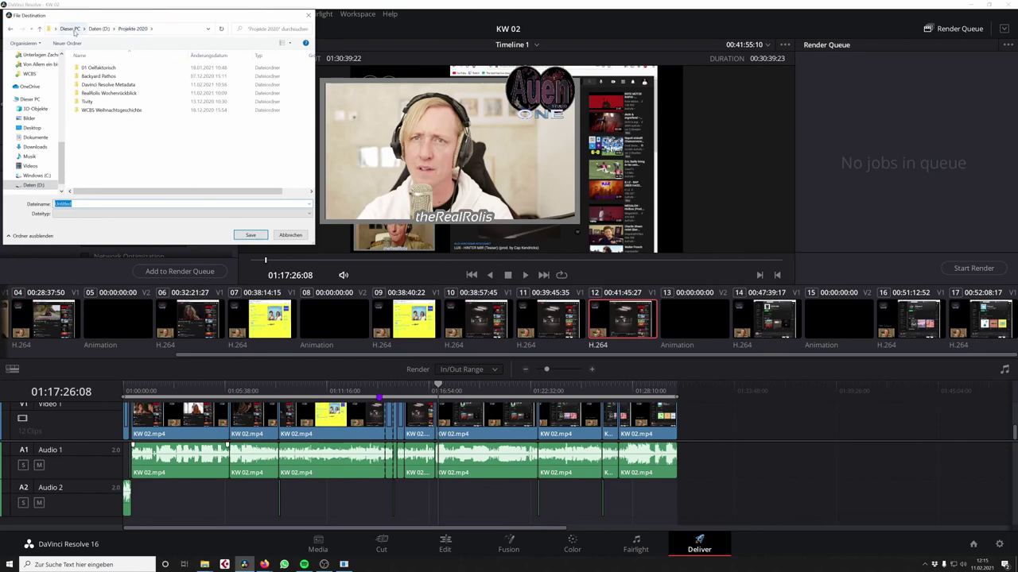
double_click(101, 94)
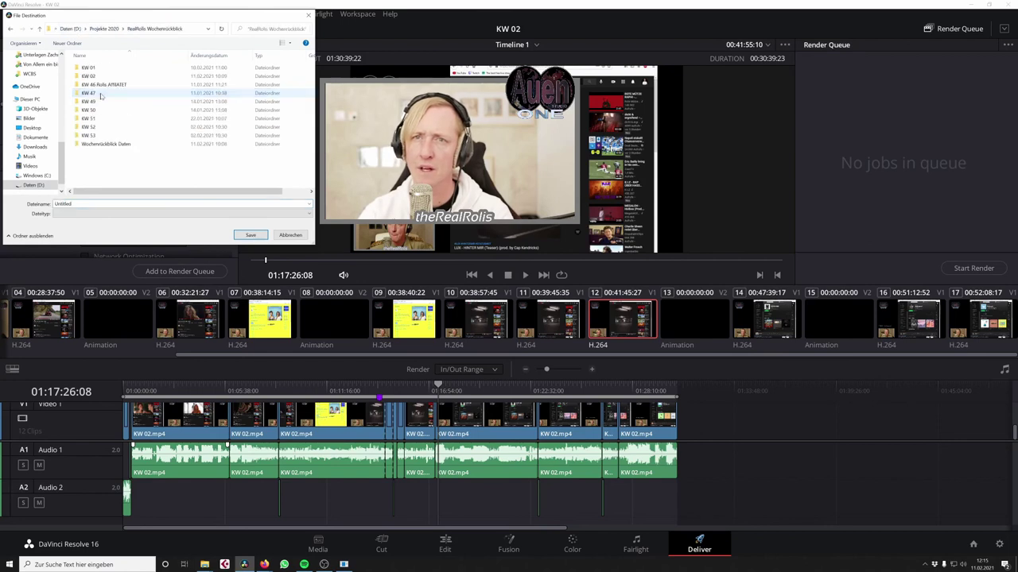
double_click(92, 77)
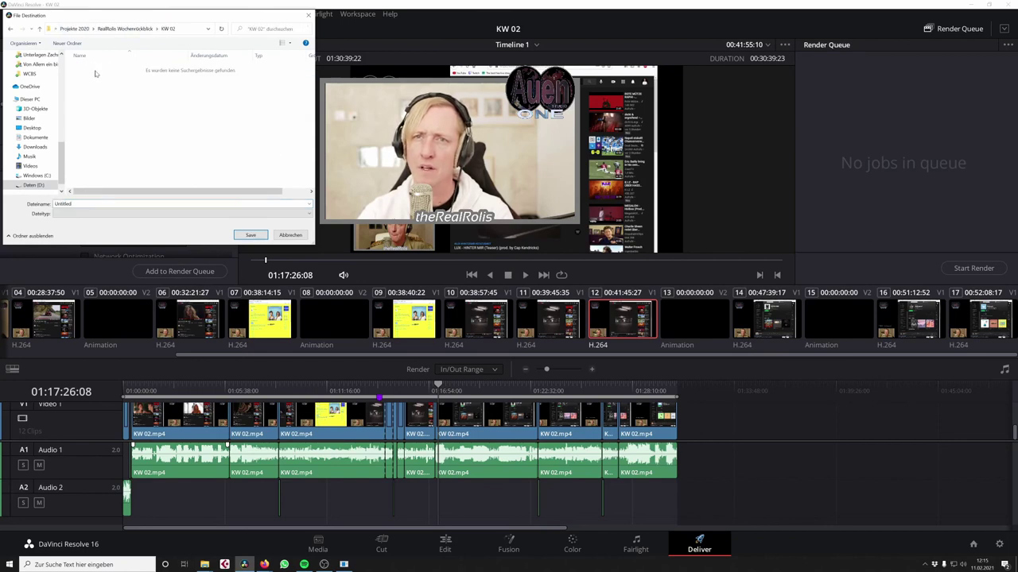
click(92, 86)
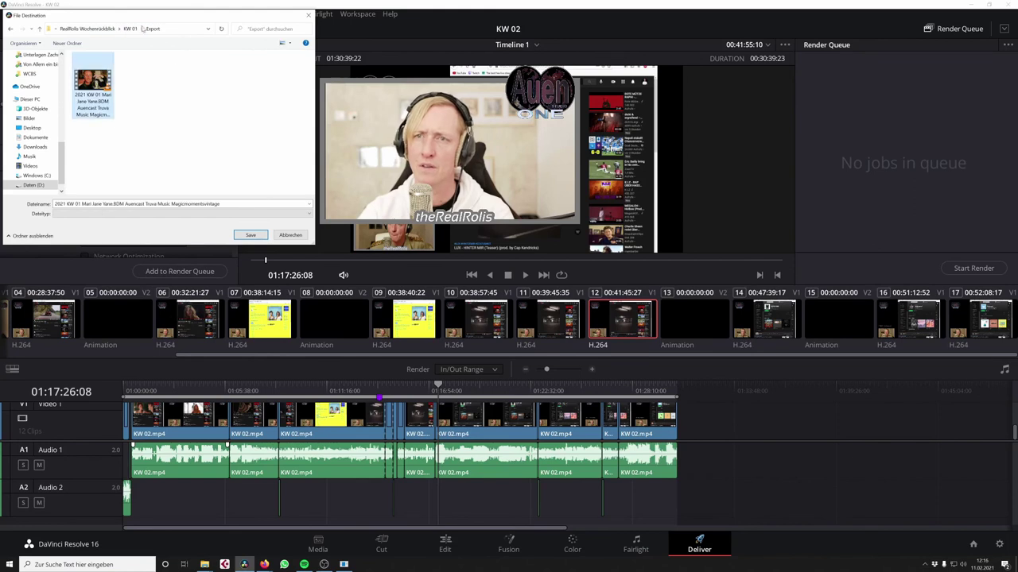
click(131, 29)
click(117, 29)
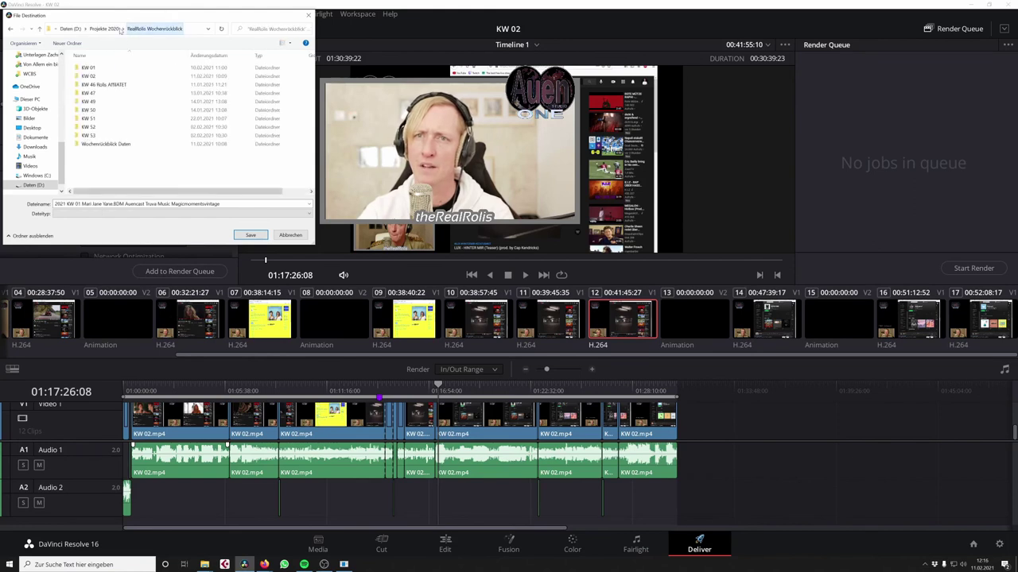
double_click(88, 75)
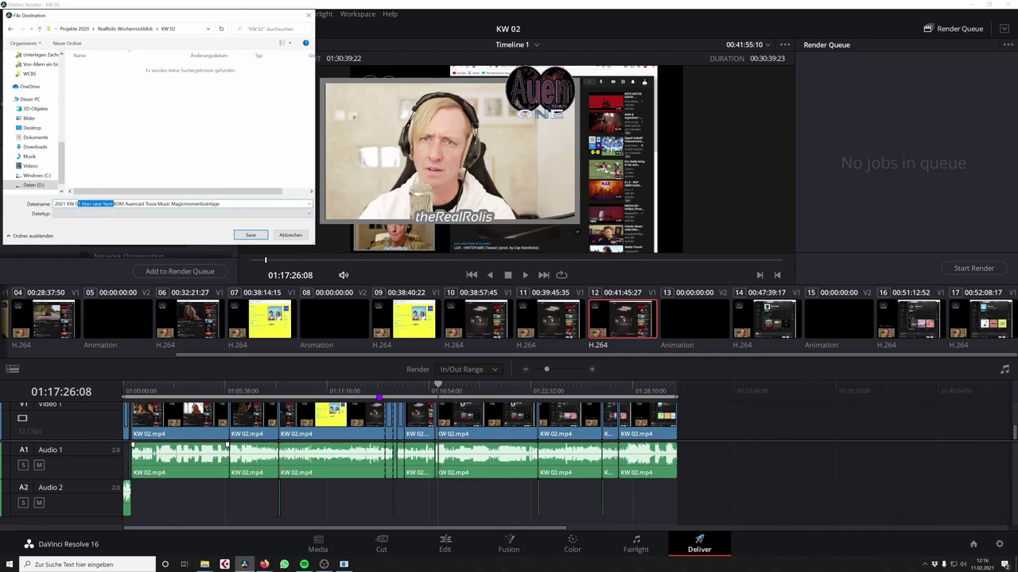
Name the output '2021 KW 02 Gishfang Tribez LUX Yo Sev Valeo' and save
drag(77, 203, 223, 204)
text(Gishfang Tribez LUX Yo Sev Valeo)
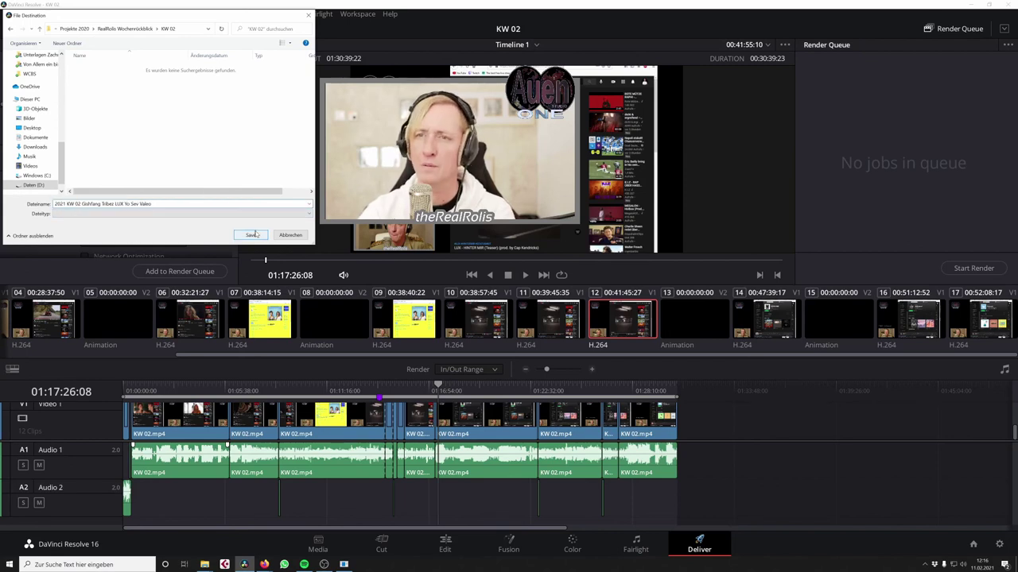
click(250, 236)
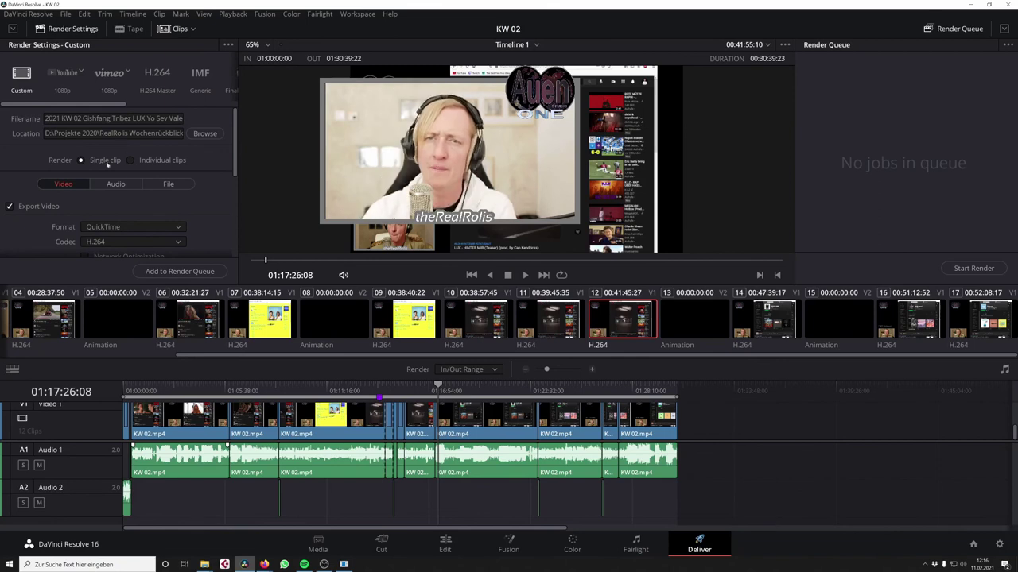
Switch the render format to MP4, confirm H.264 at 1920 x 1080, 23.976 fps, and return the playhead to the start
click(177, 227)
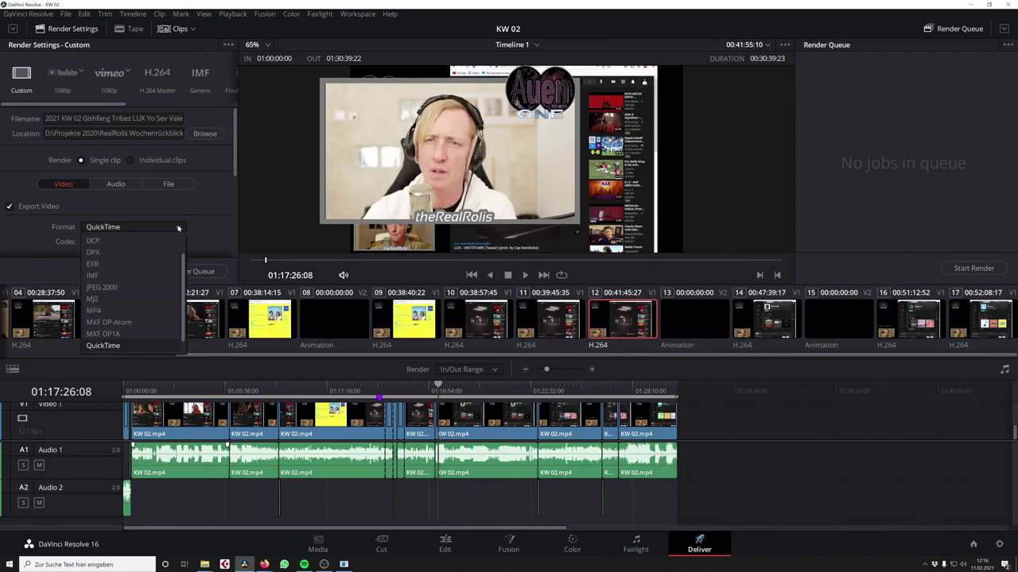
click(136, 316)
scroll(213, 207, down, 2)
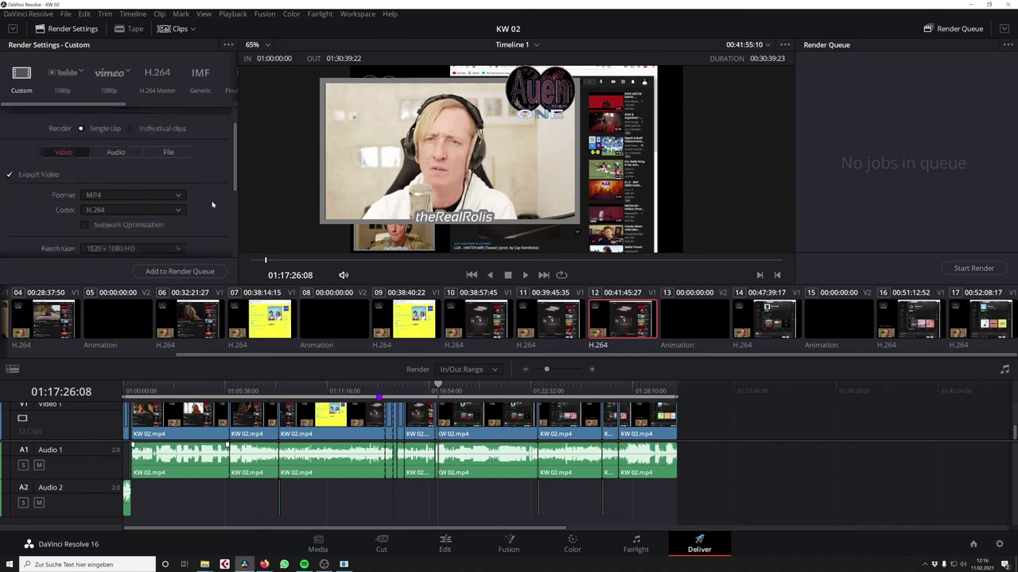
scroll(133, 185, down, 1)
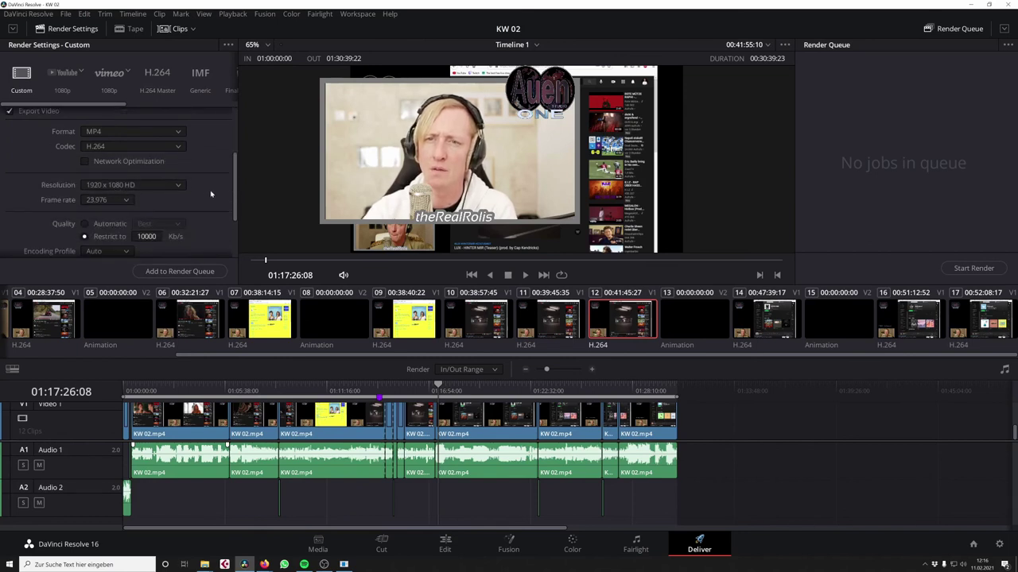
scroll(211, 194, down, 1)
scroll(222, 190, down, 1)
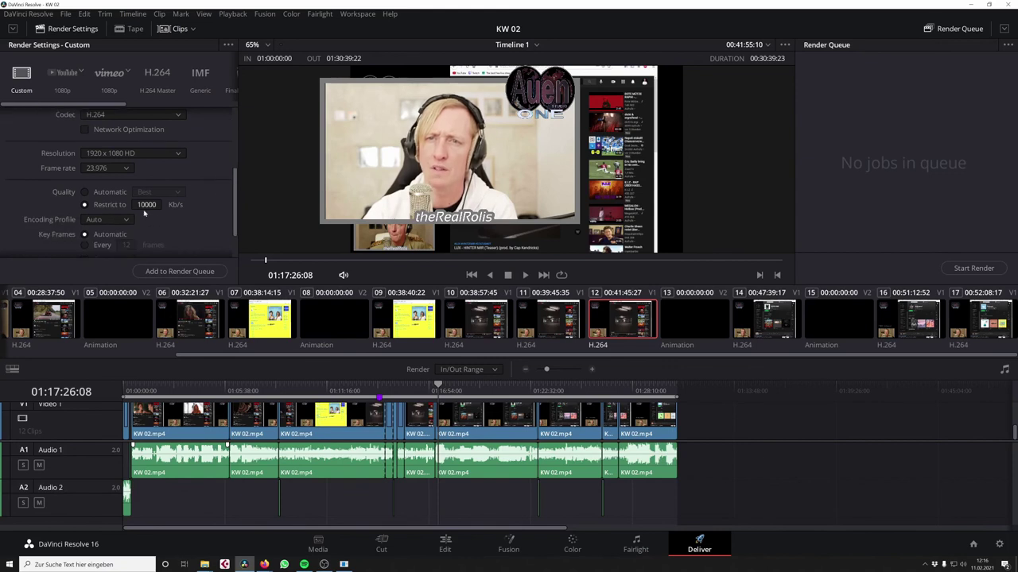
scroll(207, 215, down, 2)
scroll(211, 210, down, 1)
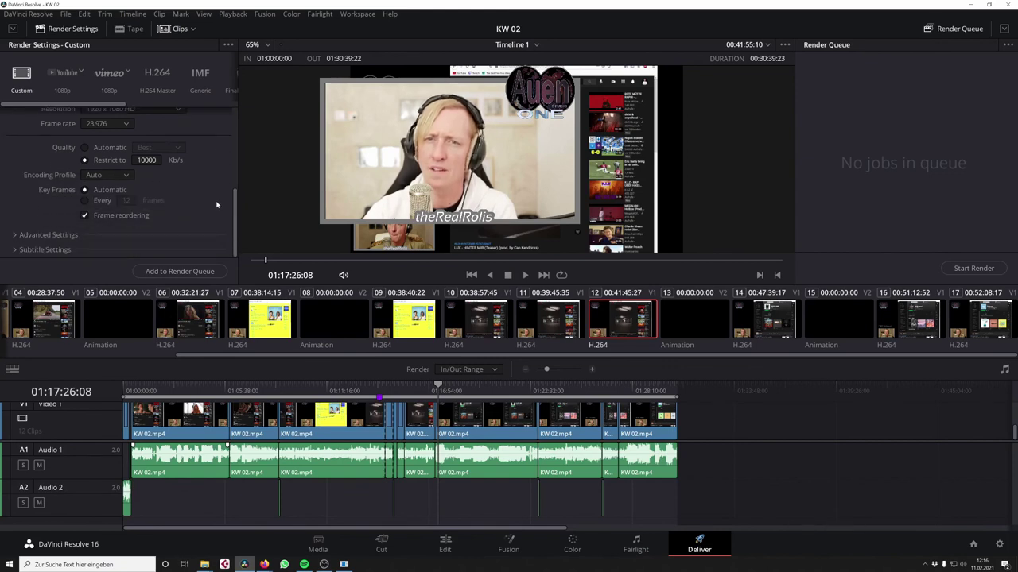
scroll(215, 201, up, 4)
scroll(209, 192, up, 3)
key(Home)
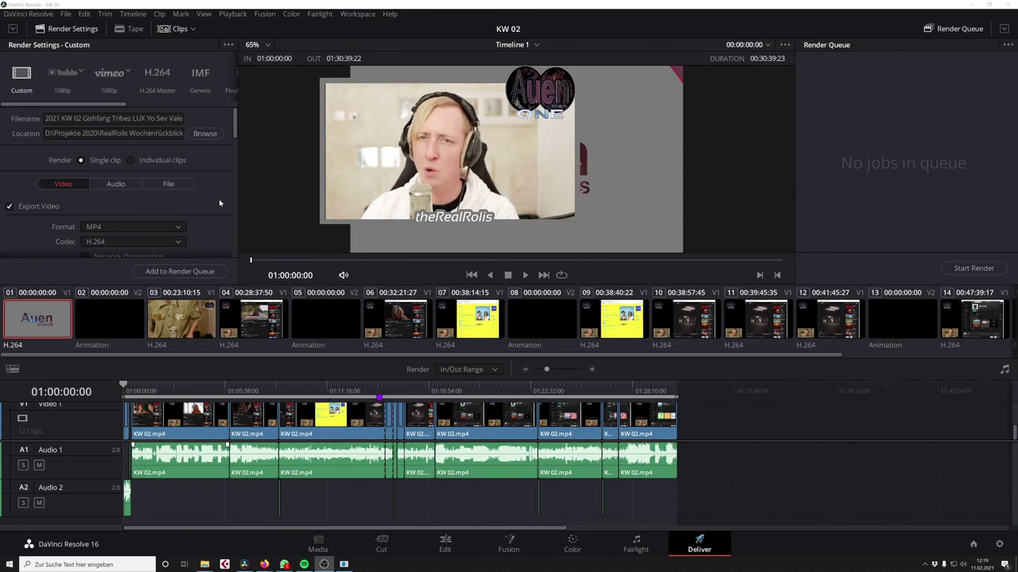
scroll(220, 204, down, 3)
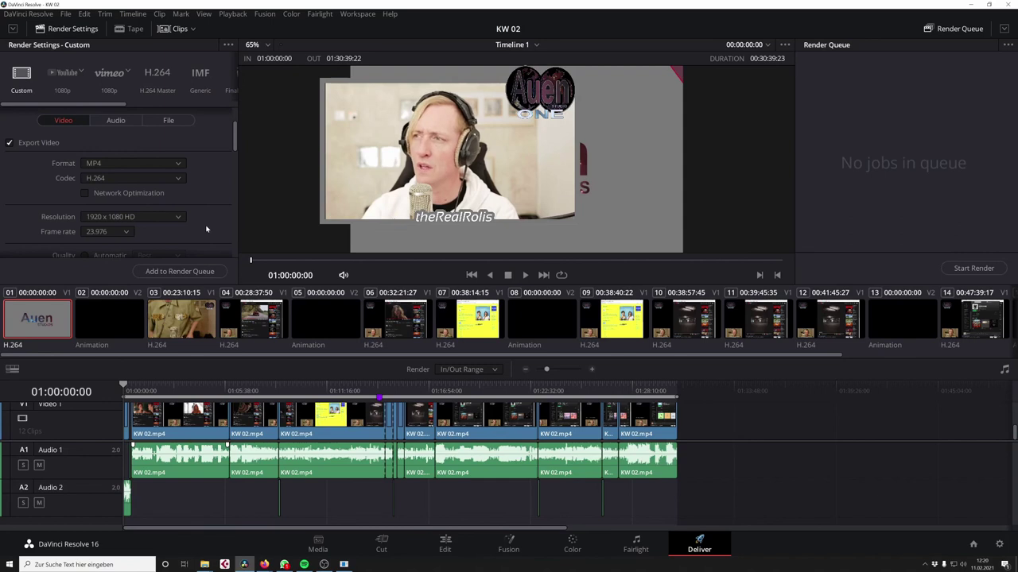
Add KW 02 | Timeline 1 to the render queue as Job 1 and start rendering it
click(175, 271)
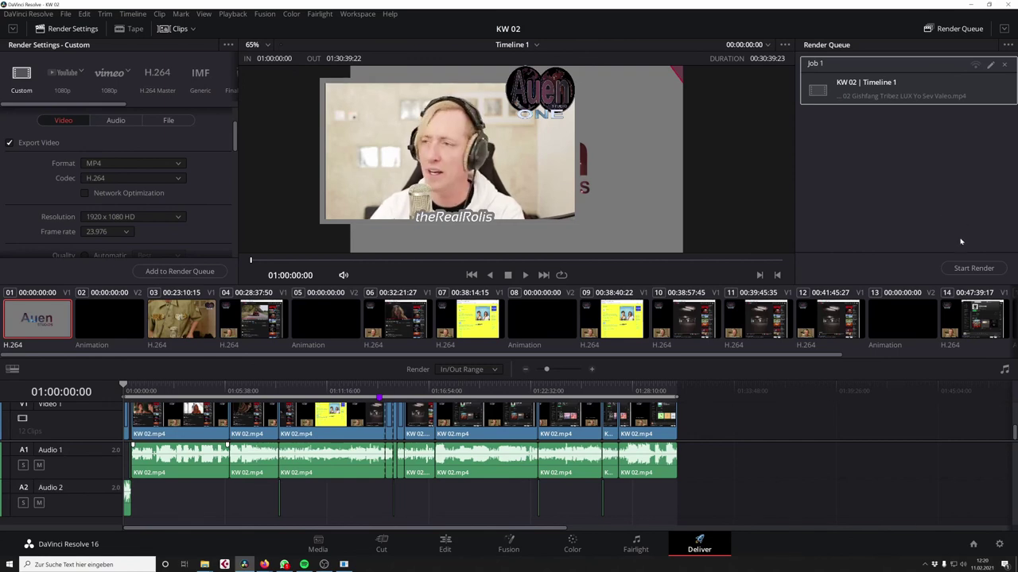
click(971, 270)
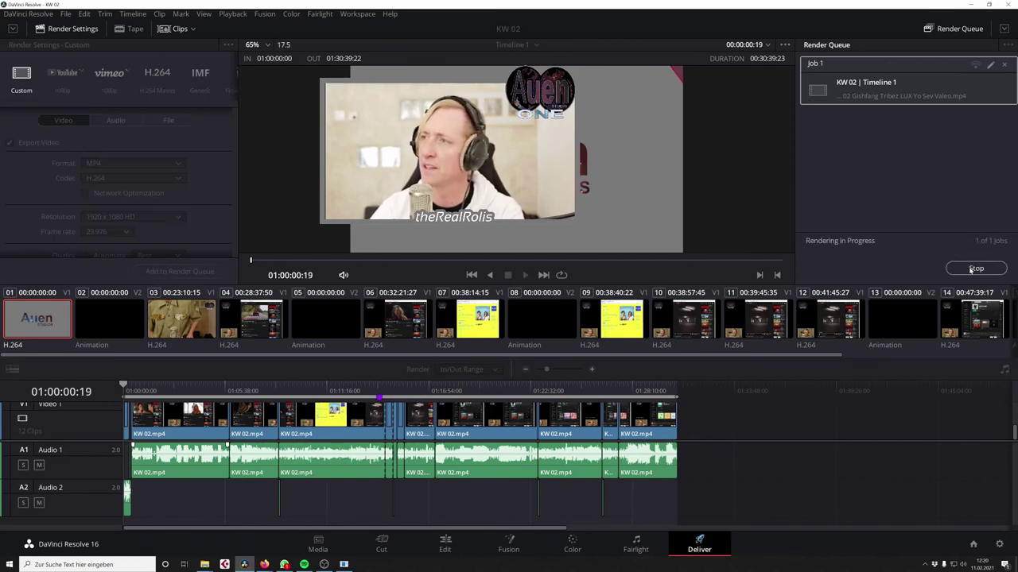